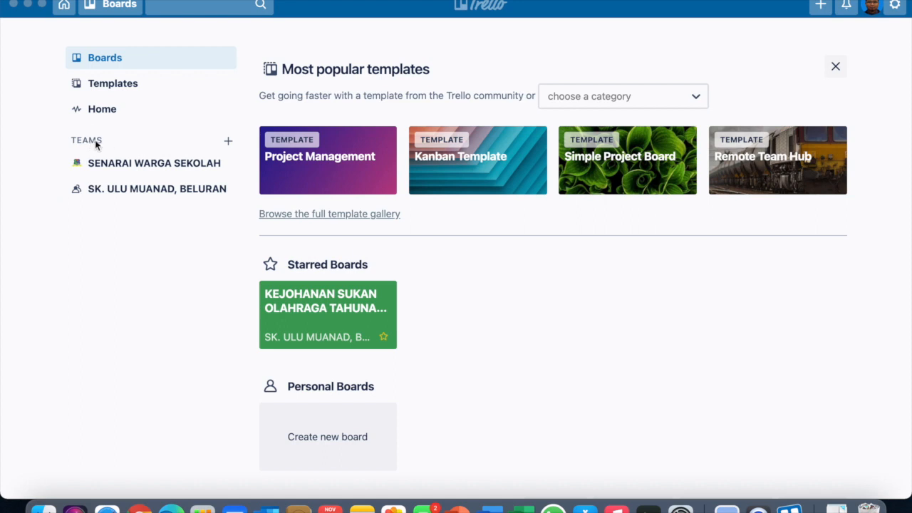
Fill in a new team named SEKOLAH KEBANGSAAN ULU TIRAM with type Education, and discard the form without creating it.
click(228, 141)
click(228, 143)
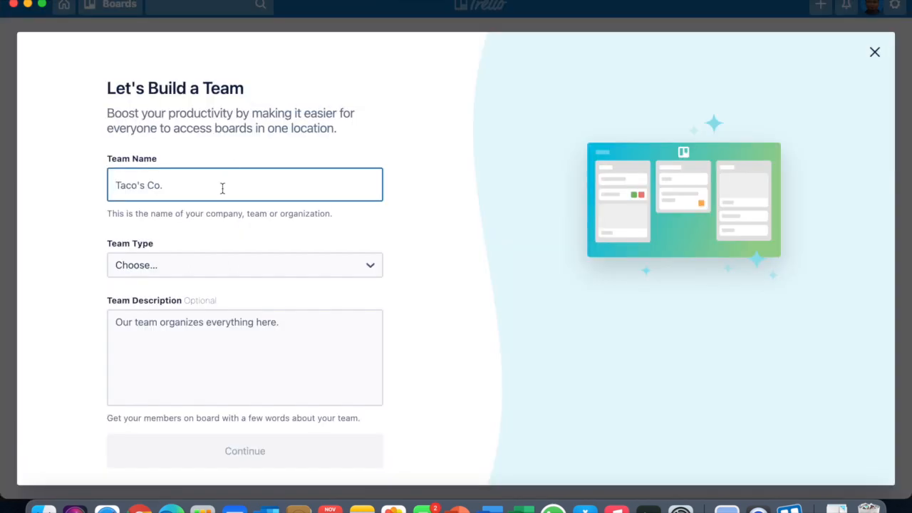
text(SEKOLAH KEBANGS)
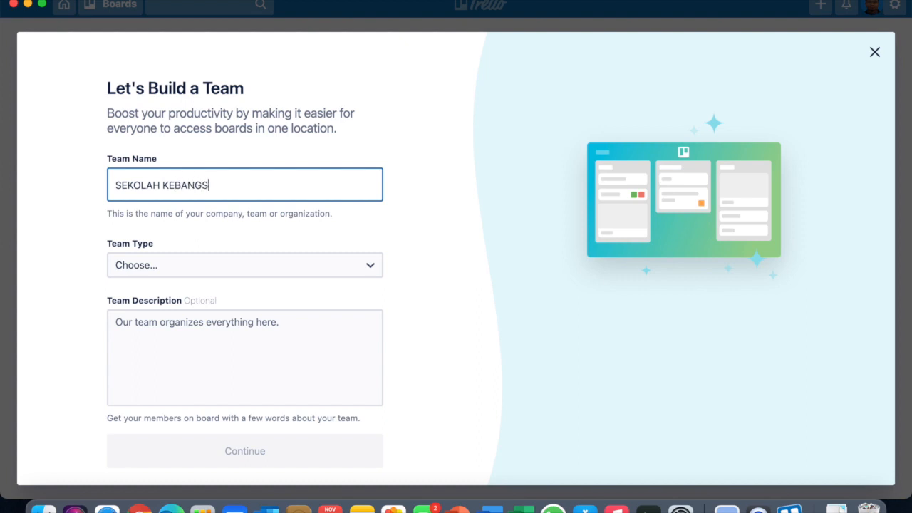
text(AAN ULU TIRAM)
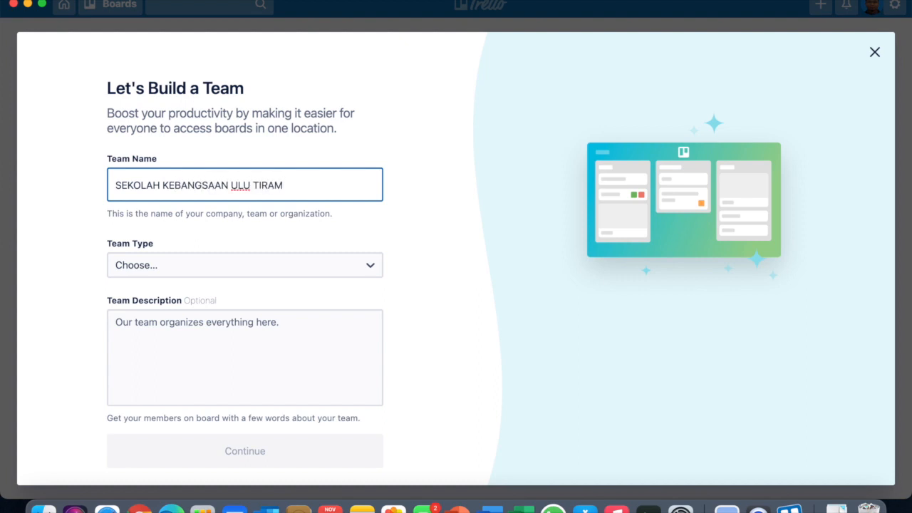
click(238, 265)
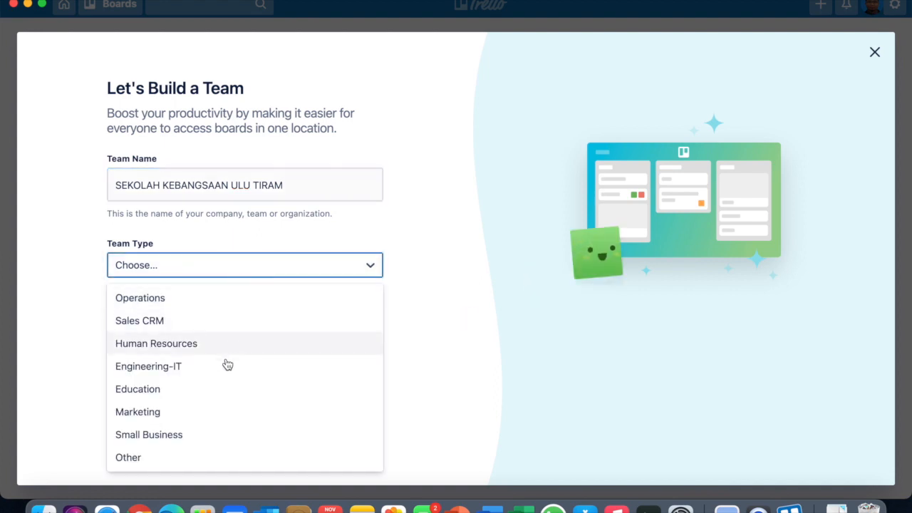
click(222, 389)
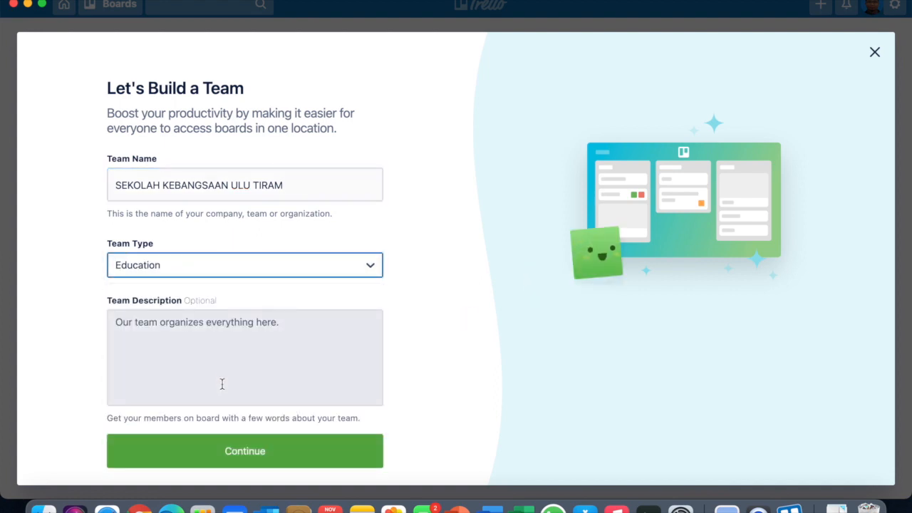
click(224, 360)
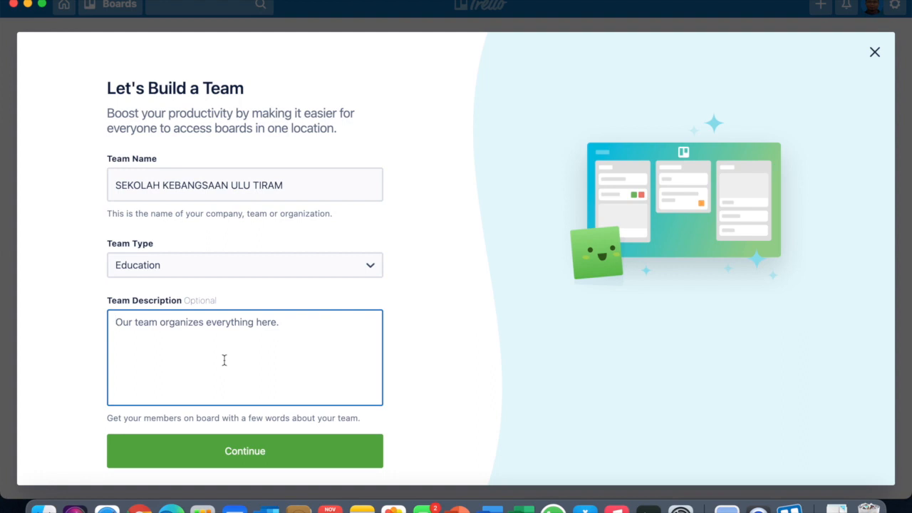
scroll(240, 320, down, 2)
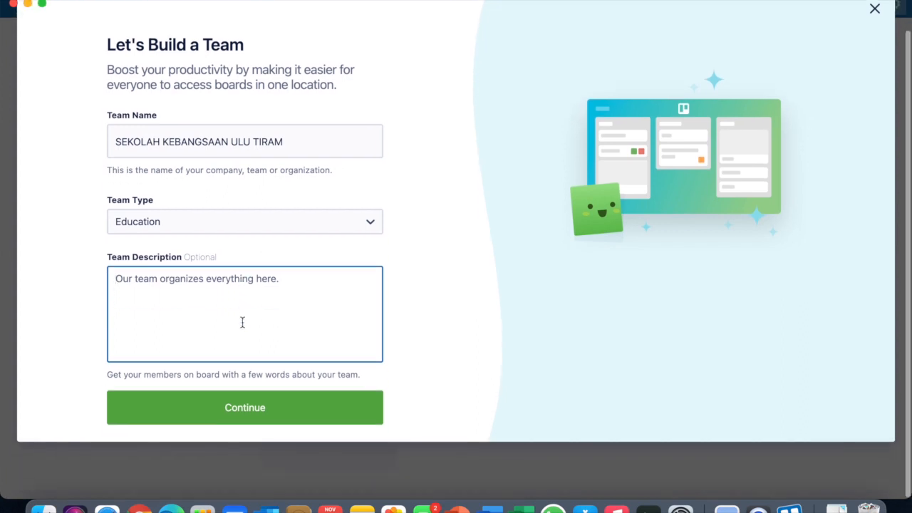
scroll(242, 322, up, 2)
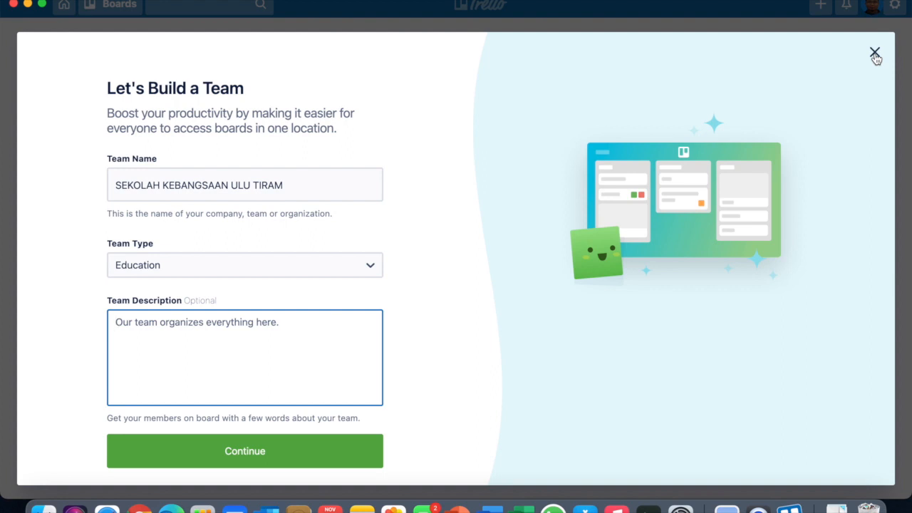
click(304, 186)
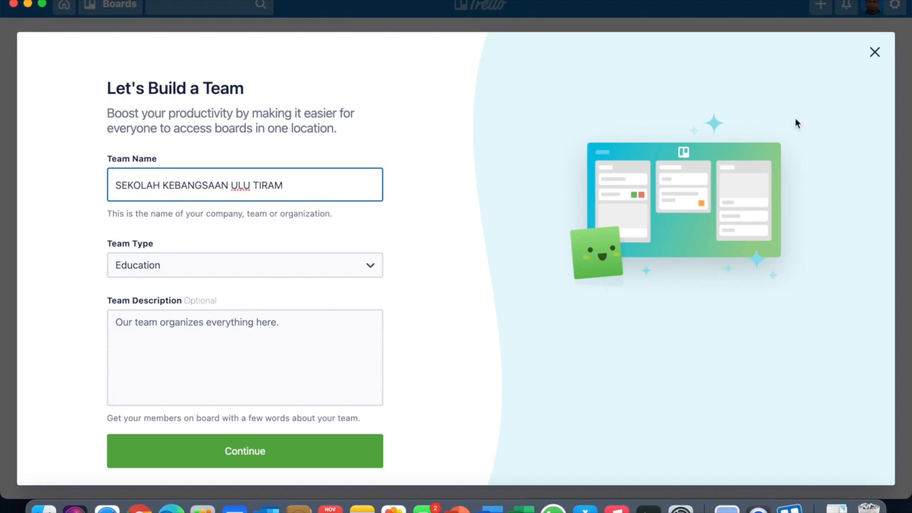
click(881, 61)
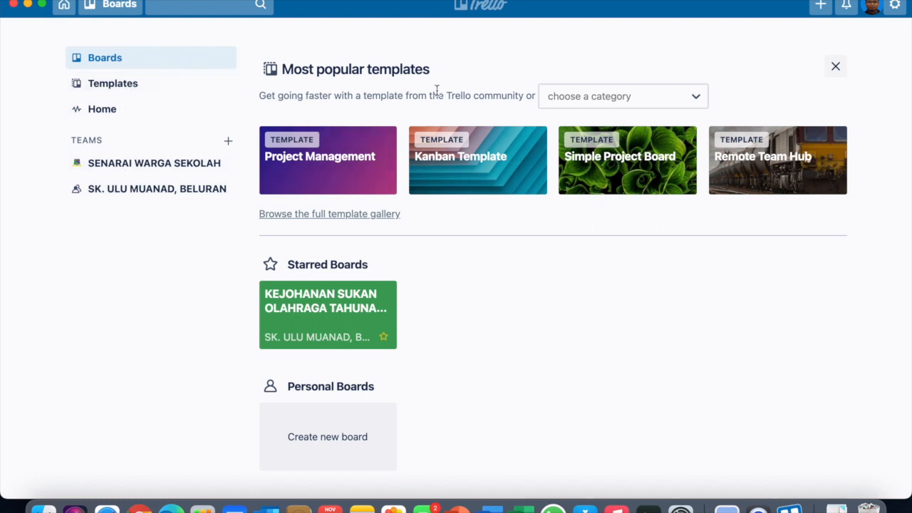
Start a new board and assign it to the SK. ULU MUANAD, BELURAN team.
scroll(435, 187, down, 2)
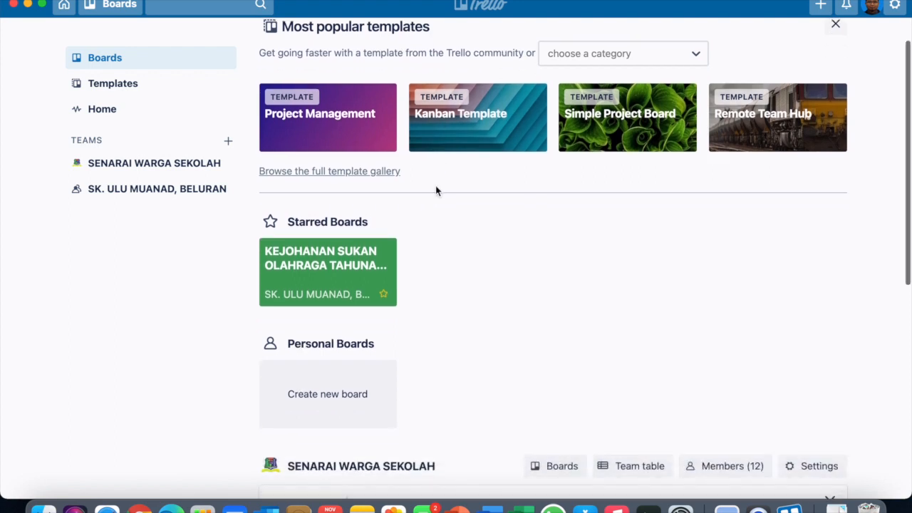
scroll(436, 187, up, 2)
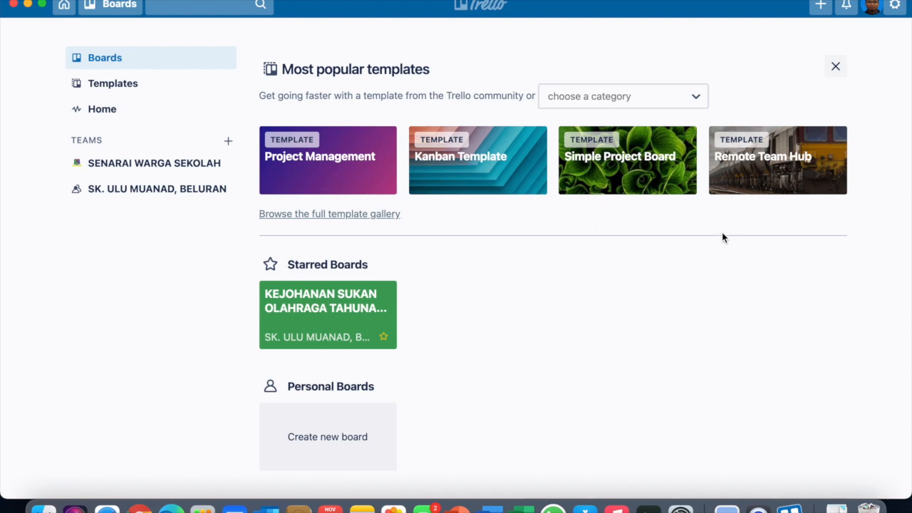
scroll(648, 315, down, 4)
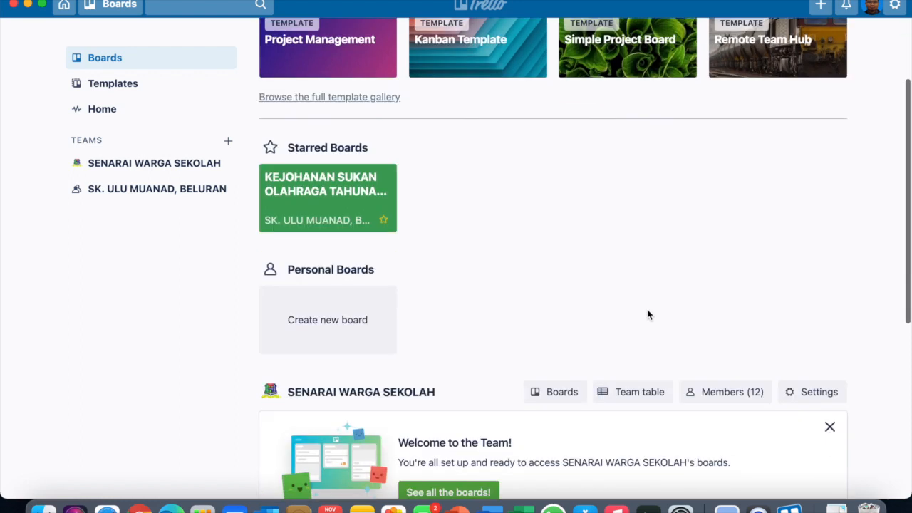
scroll(648, 315, up, 1)
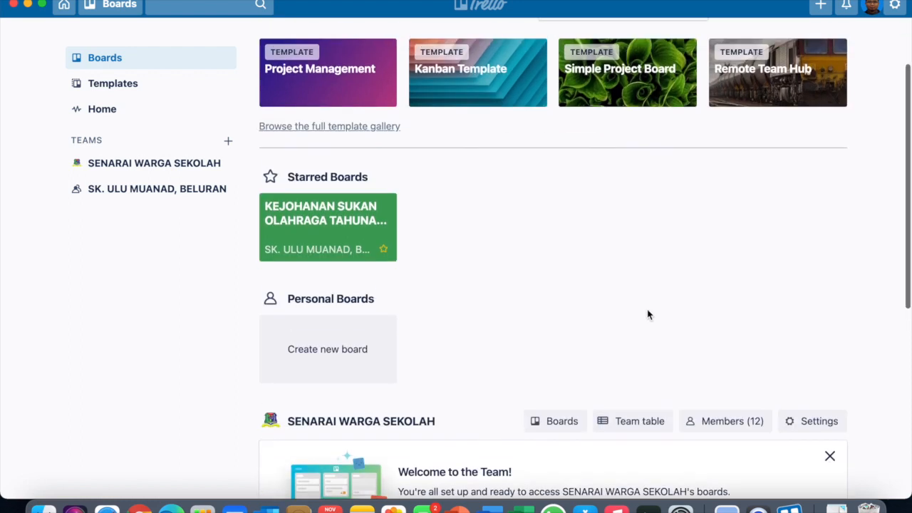
scroll(647, 316, down, 1)
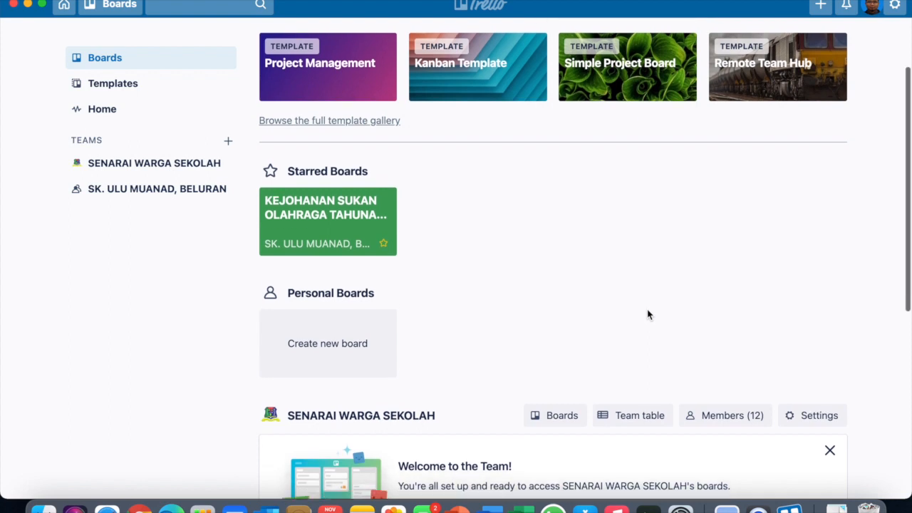
scroll(647, 316, up, 1)
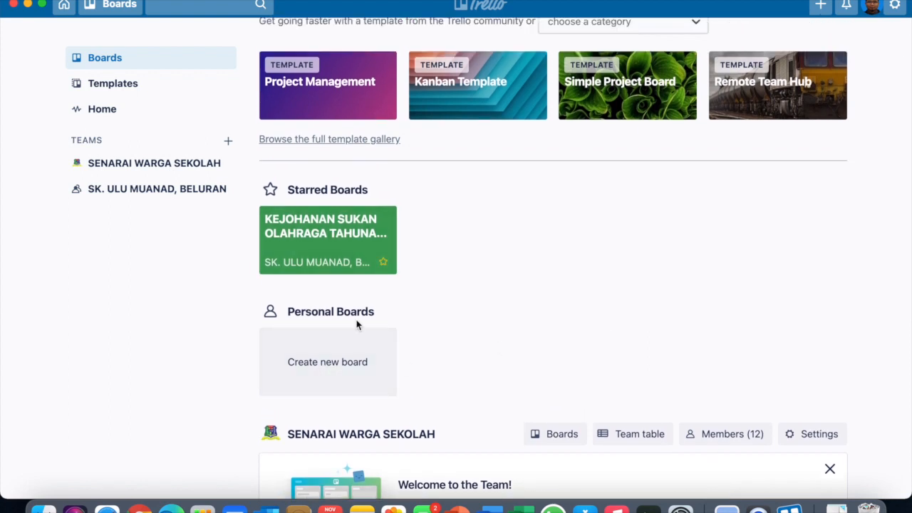
click(340, 377)
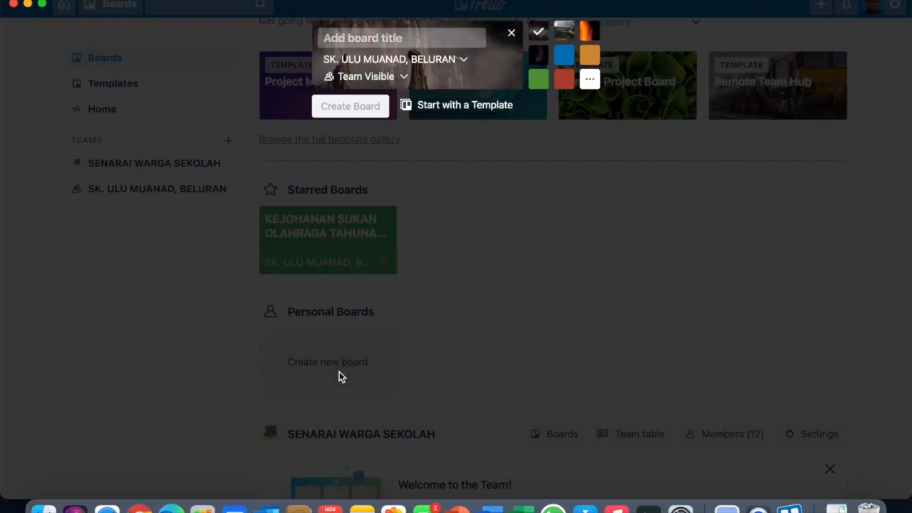
click(453, 60)
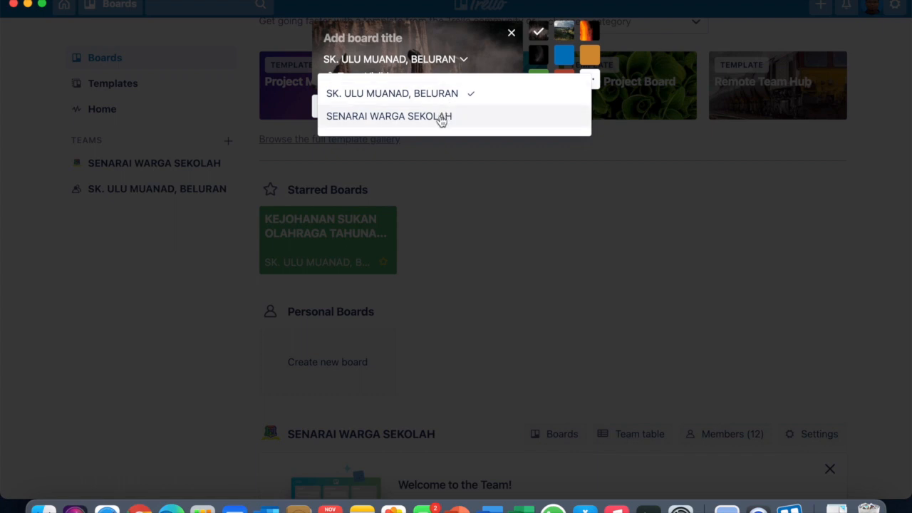
click(449, 95)
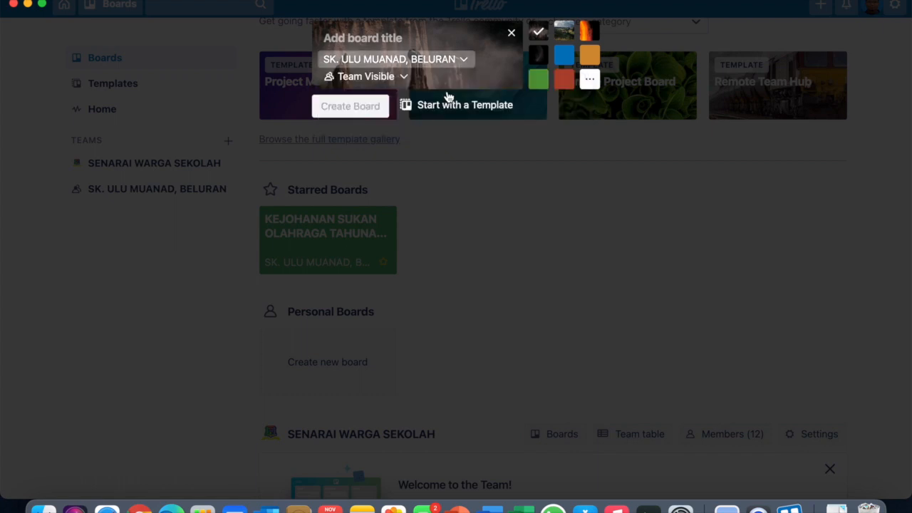
Title the new board PROGRAM KELAS TAMBAHAN TAHUN 6 and set its visibility to Team Visible.
click(408, 40)
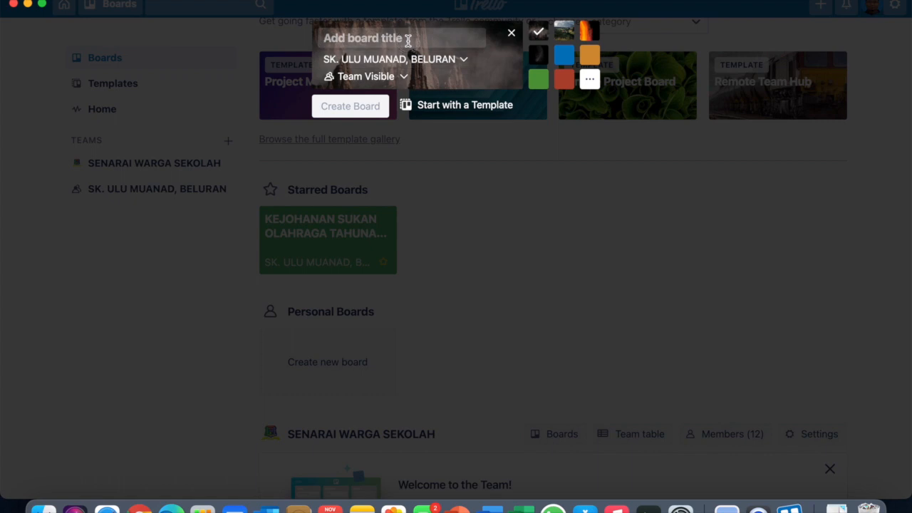
text(KE)
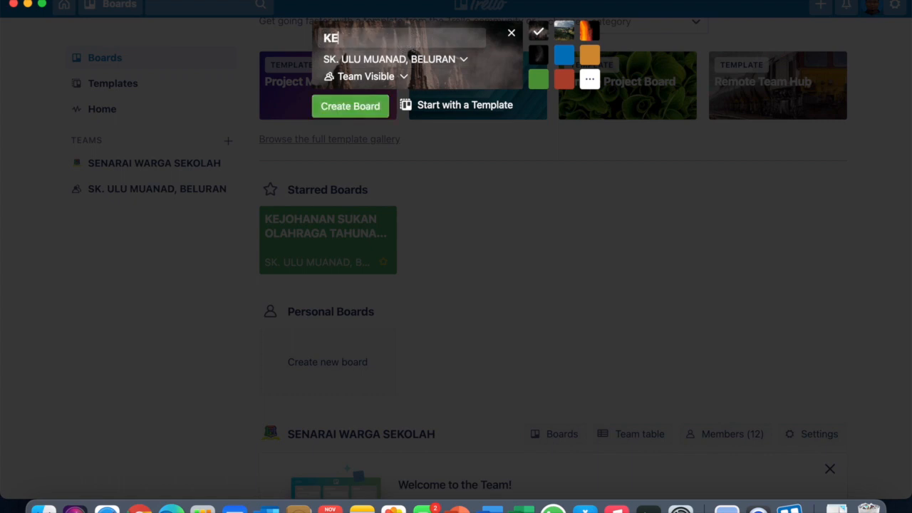
key(BackSpace)
key(BackSpace)
text(PROGRAM KELA)
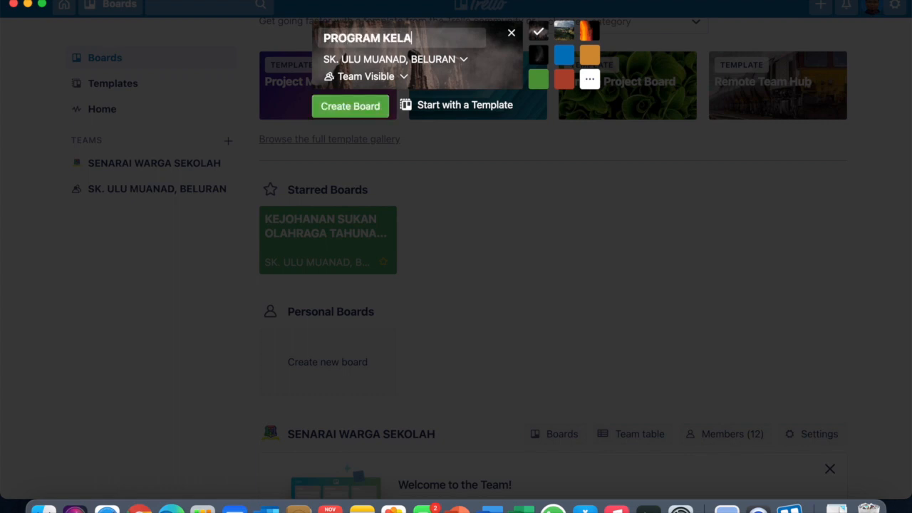
text(S TAMBAHAN)
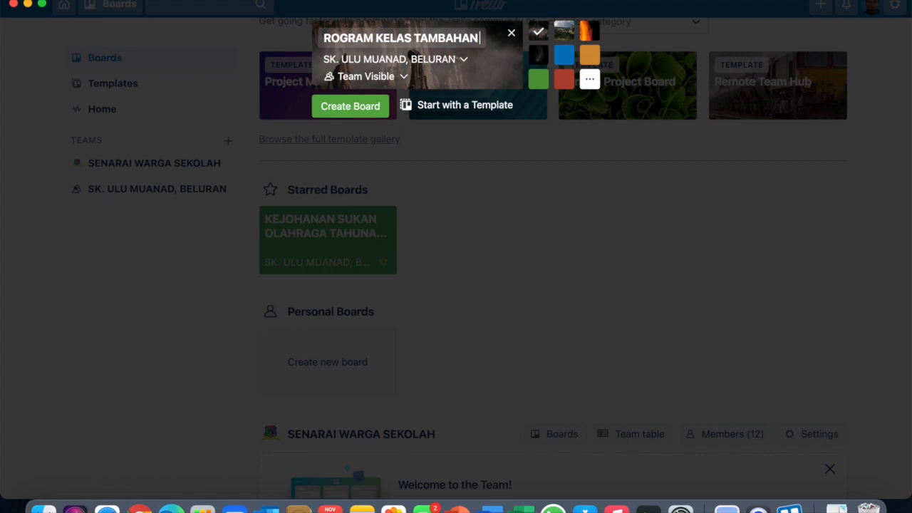
text( TAHUN 6)
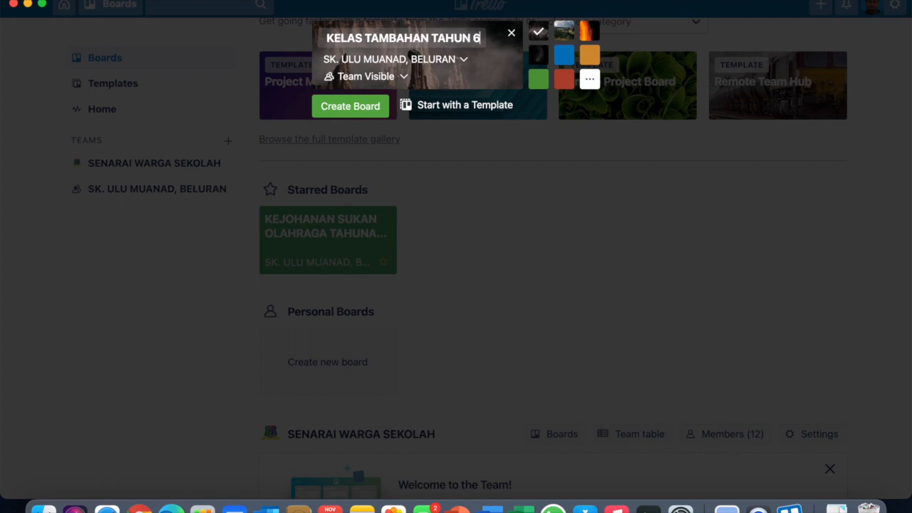
click(392, 79)
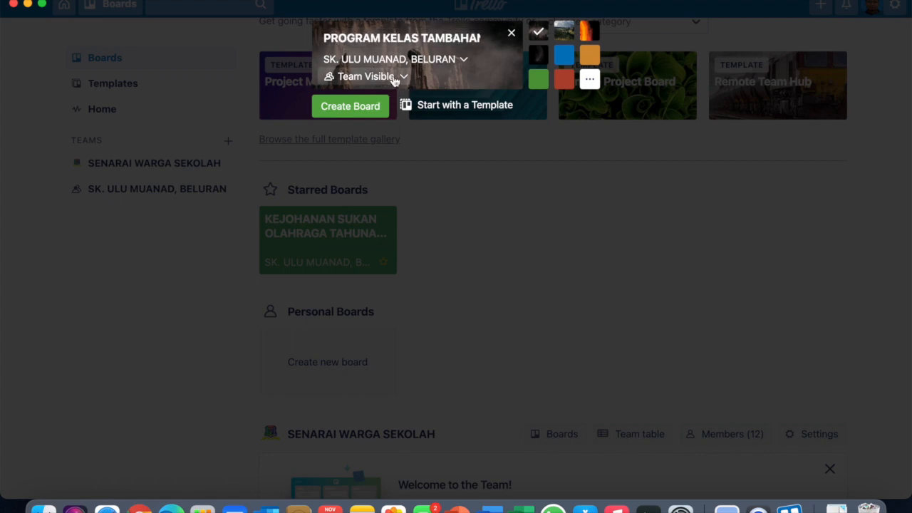
click(399, 153)
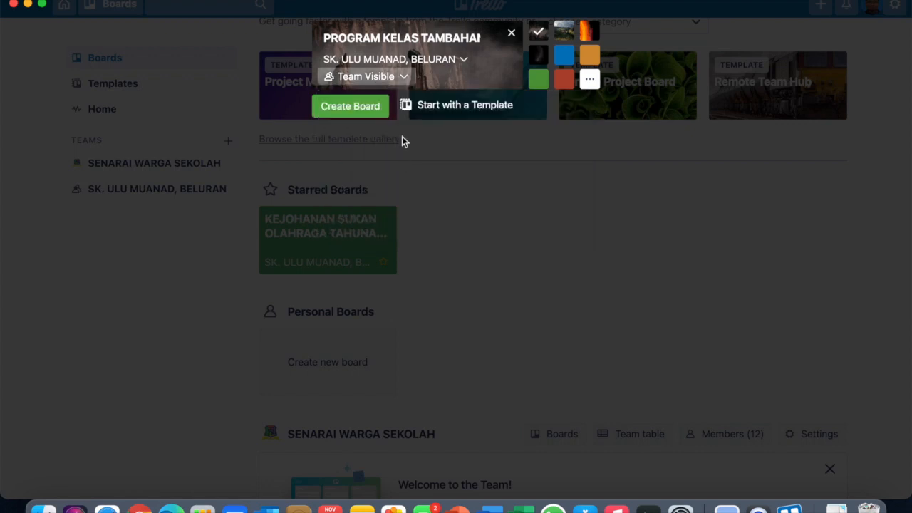
Choose the solid purple color as the board background and create the board.
click(591, 81)
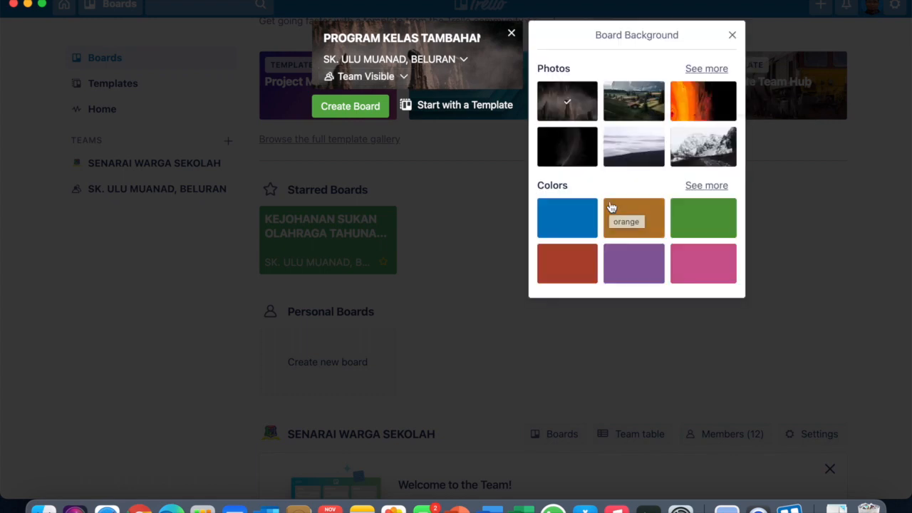
click(703, 187)
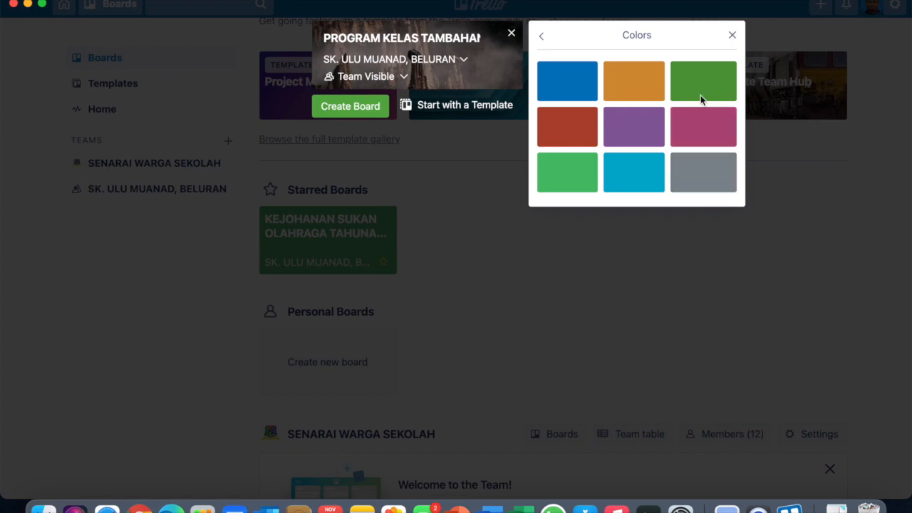
click(628, 127)
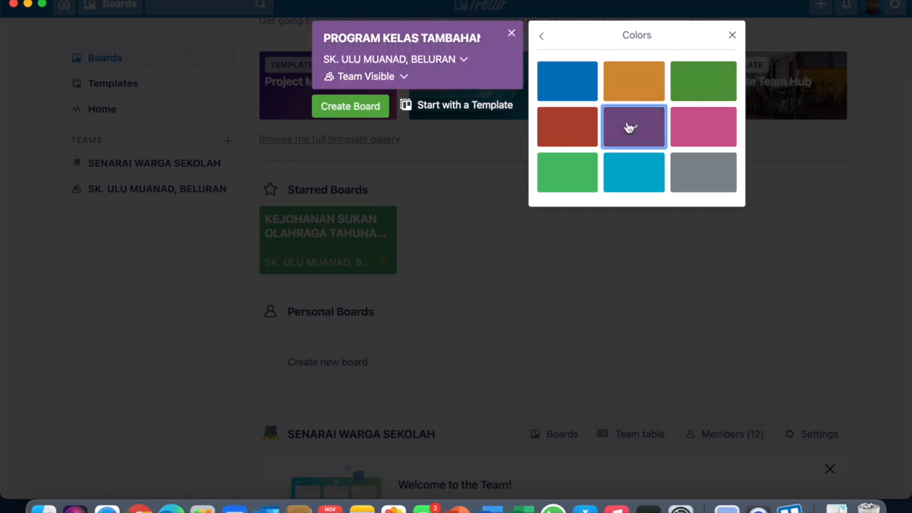
click(732, 34)
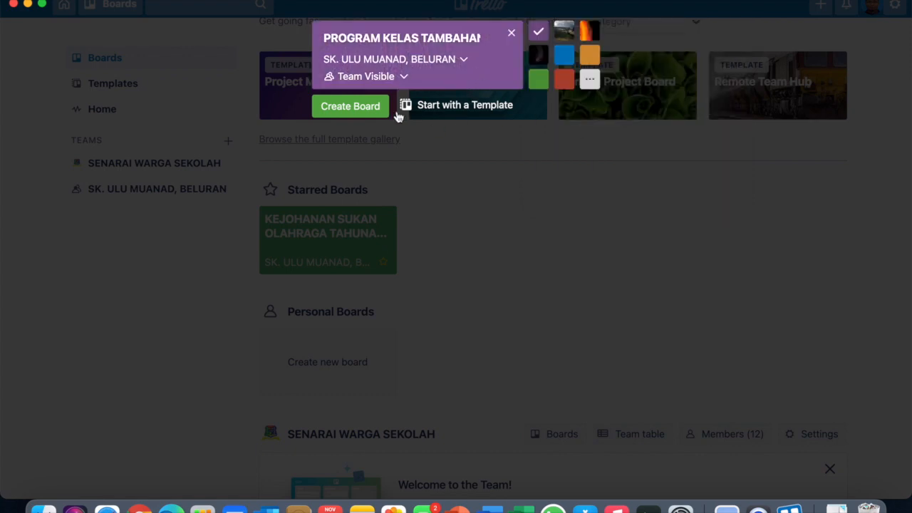
click(366, 106)
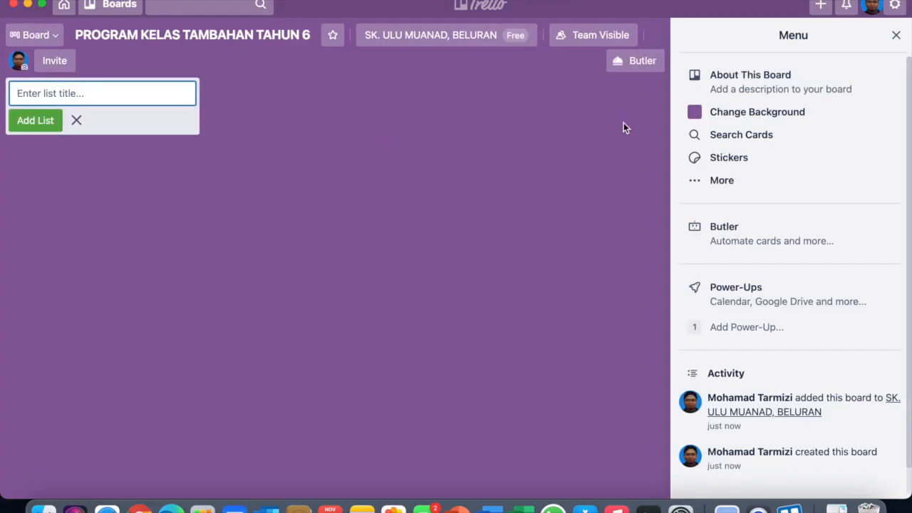
Close the new board's side menu.
scroll(835, 180, down, 1)
scroll(837, 181, up, 1)
click(896, 35)
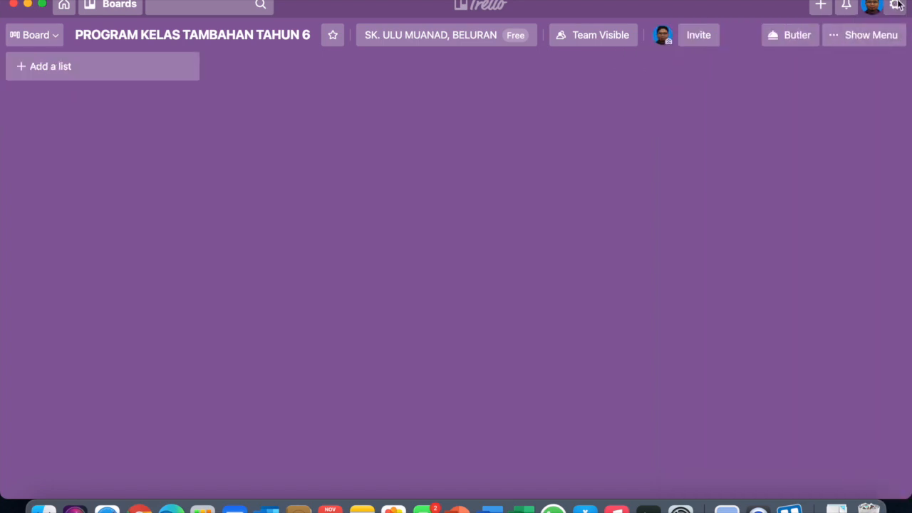
View the application preferences and the account notifications, closing each one again.
click(896, 5)
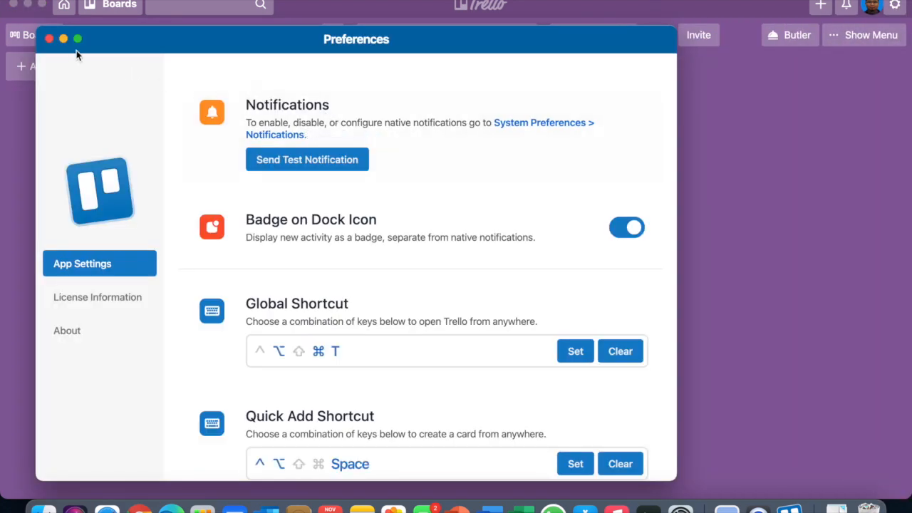
click(49, 40)
click(844, 6)
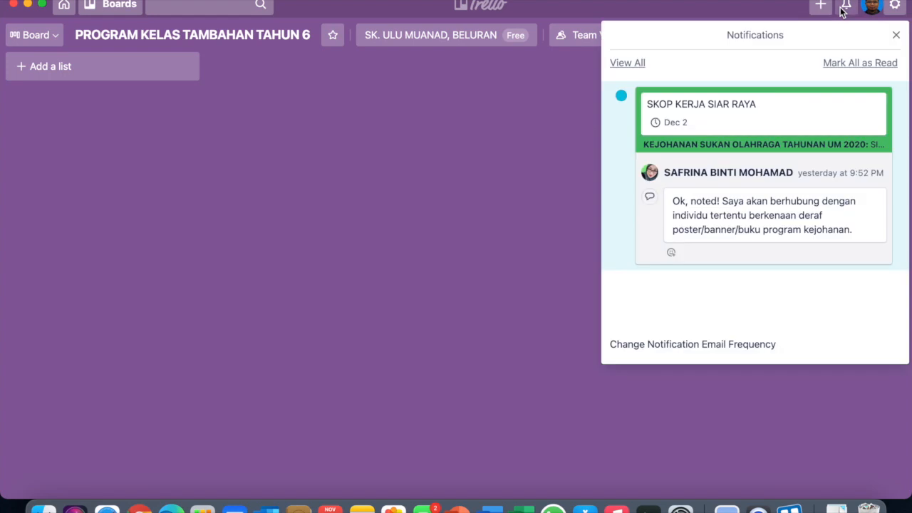
click(844, 9)
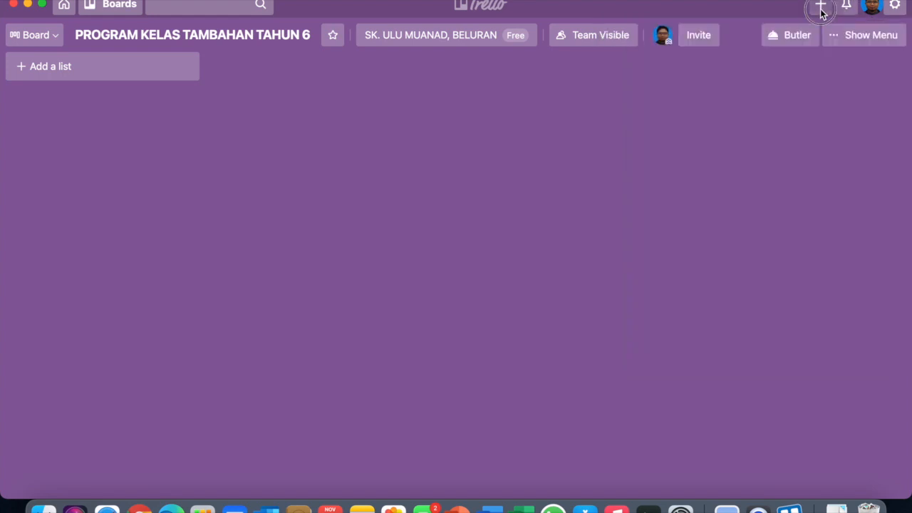
View the options for creating new items and the account notifications, closing each one again.
click(819, 8)
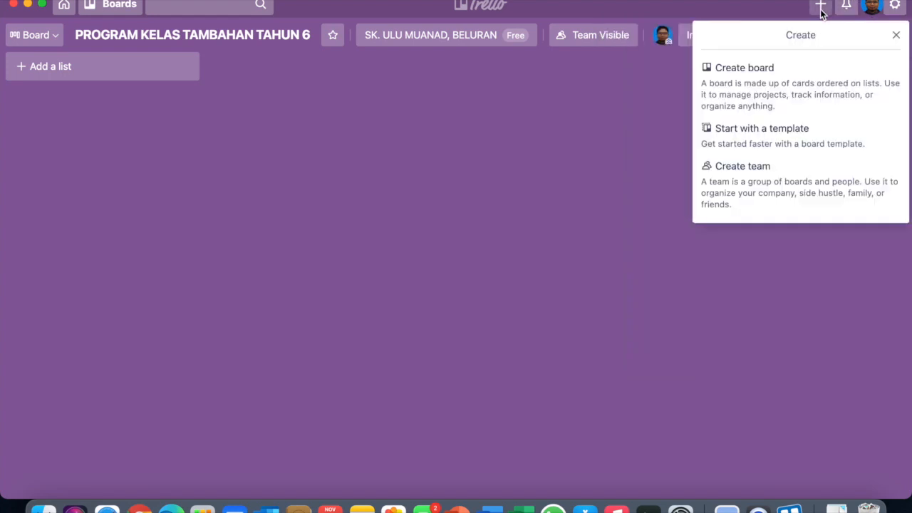
click(819, 8)
click(820, 7)
click(823, 5)
click(845, 5)
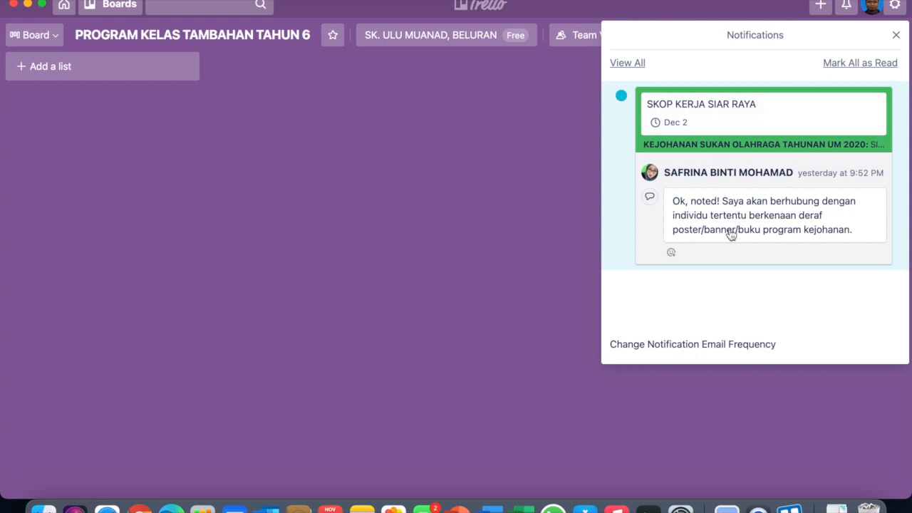
click(845, 8)
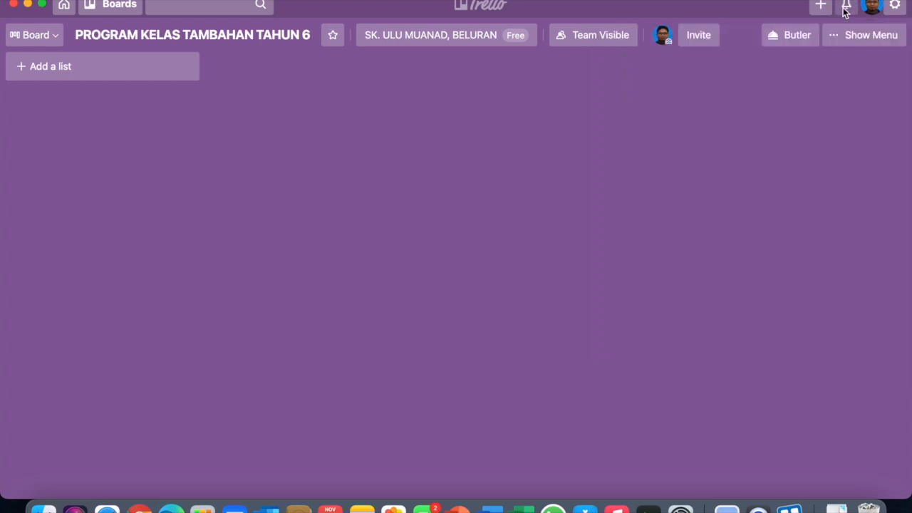
Look through the board's side menu, including its settings, Power-Ups and activity, and close it.
click(875, 36)
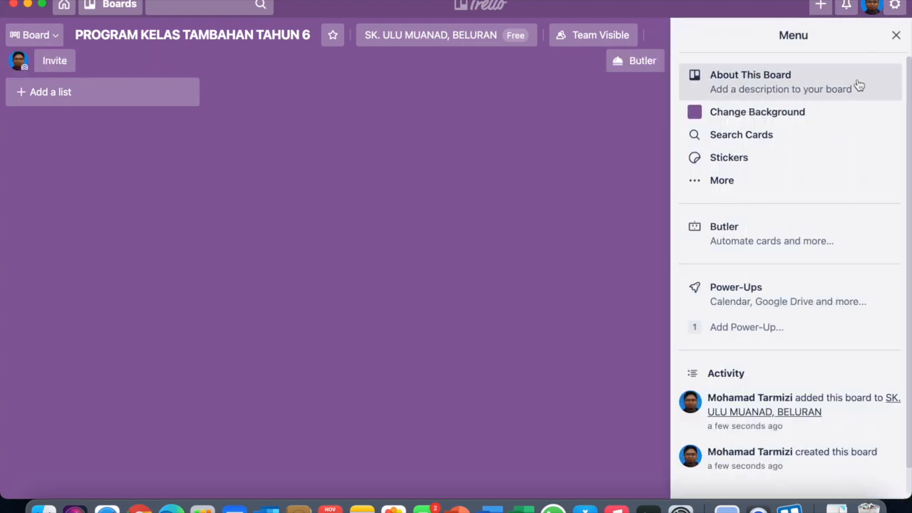
scroll(850, 297, down, 2)
scroll(808, 420, up, 2)
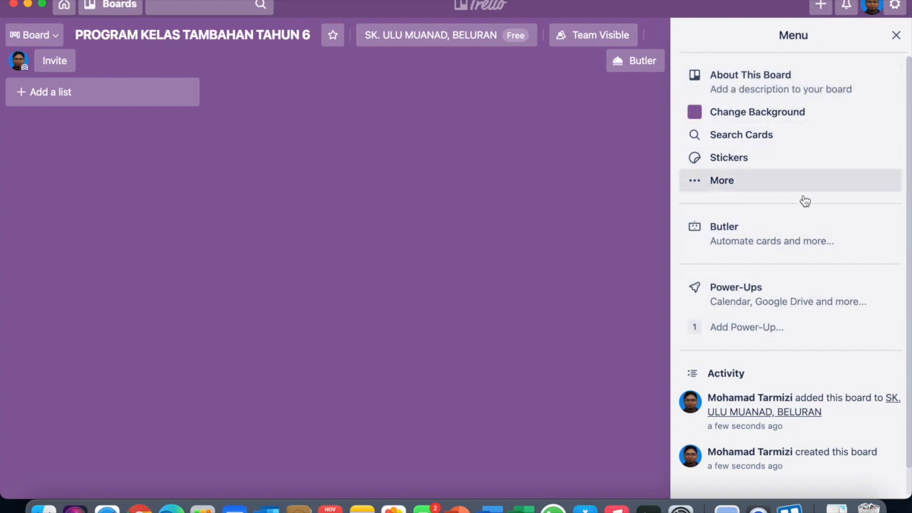
click(896, 36)
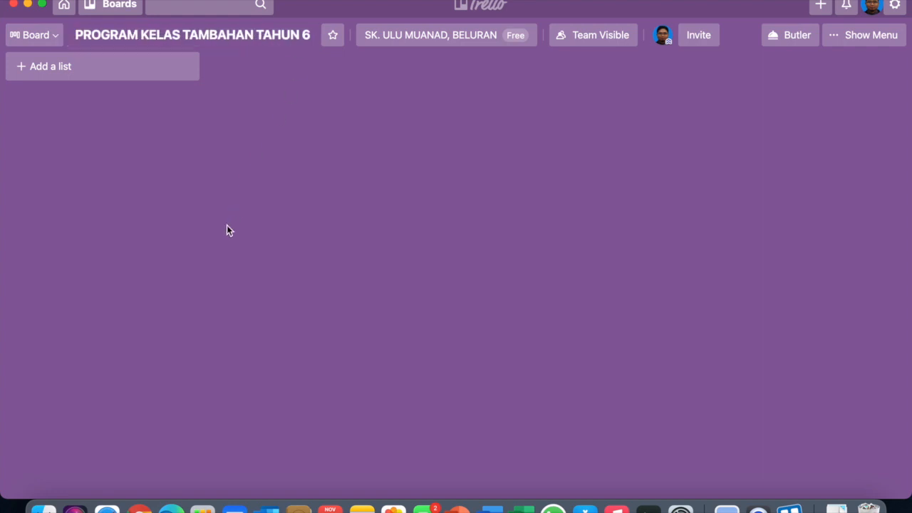
Star the board and create and copy a link for inviting members to it.
click(339, 44)
click(691, 44)
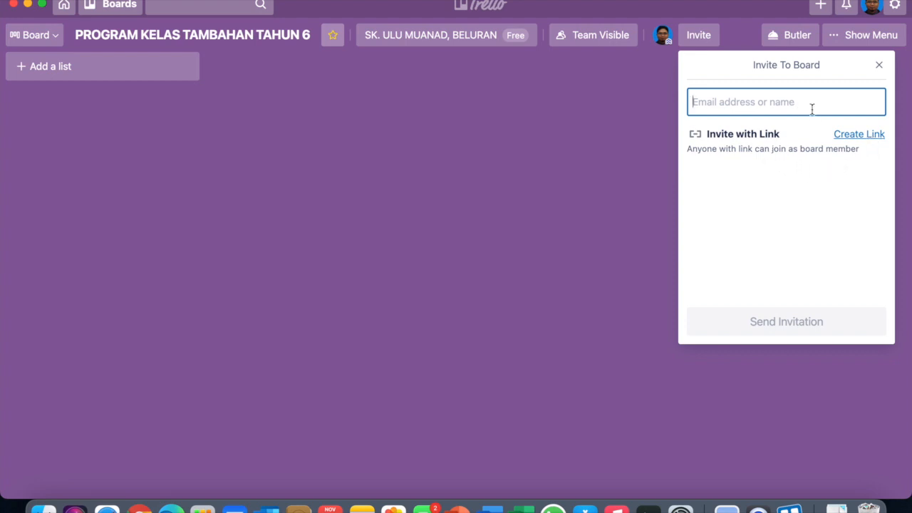
click(863, 141)
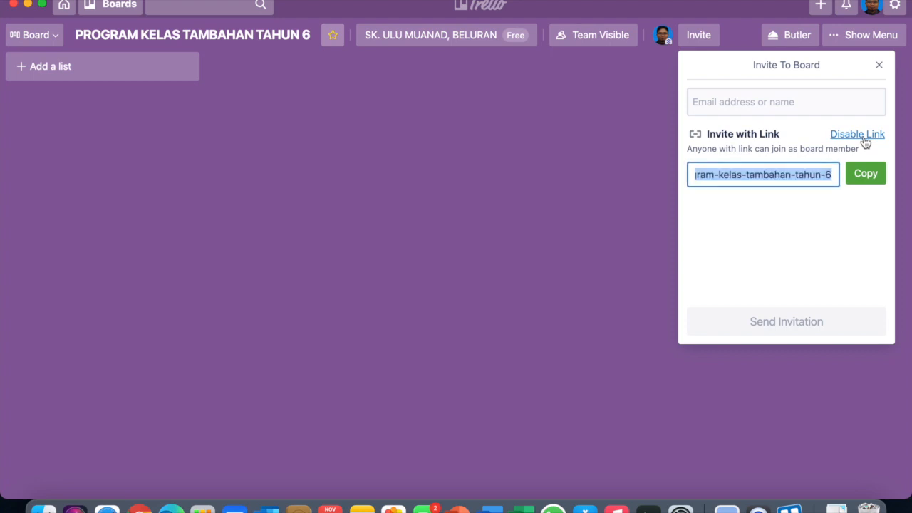
click(864, 181)
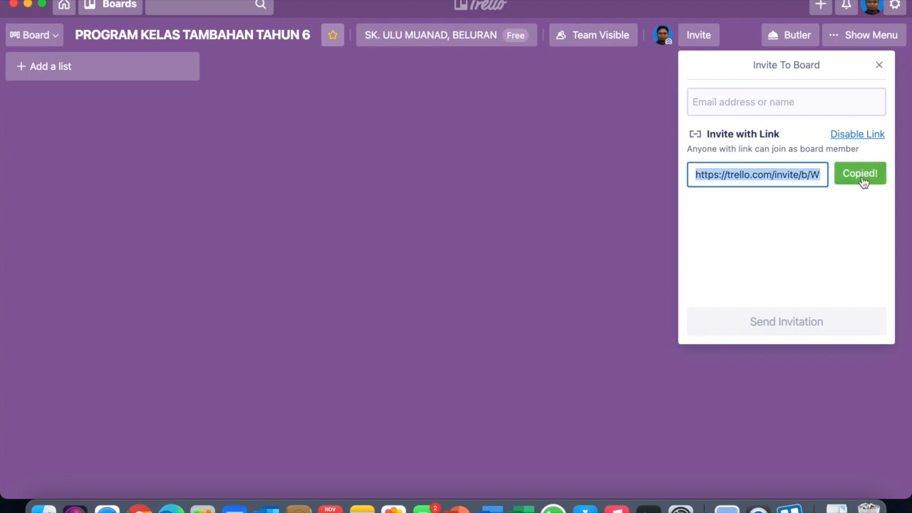
click(880, 66)
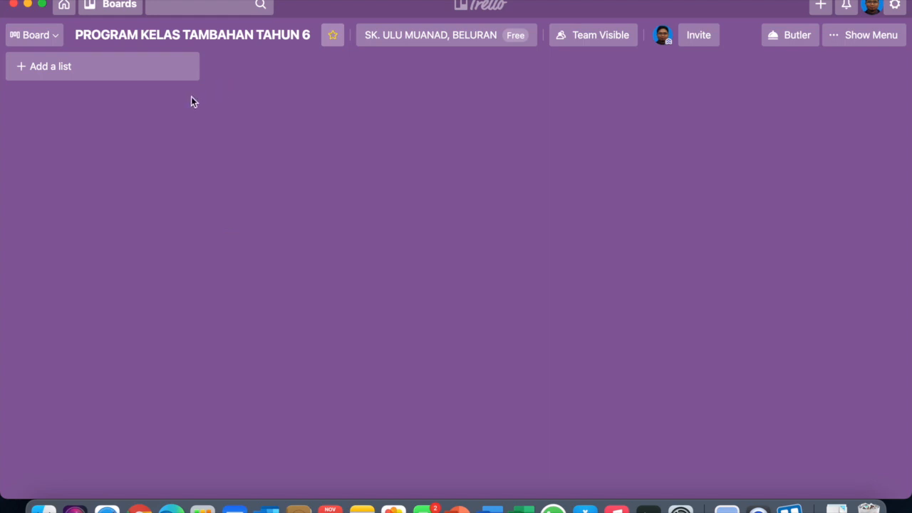
Add a list titled INFO to the board and view its available list actions.
click(177, 74)
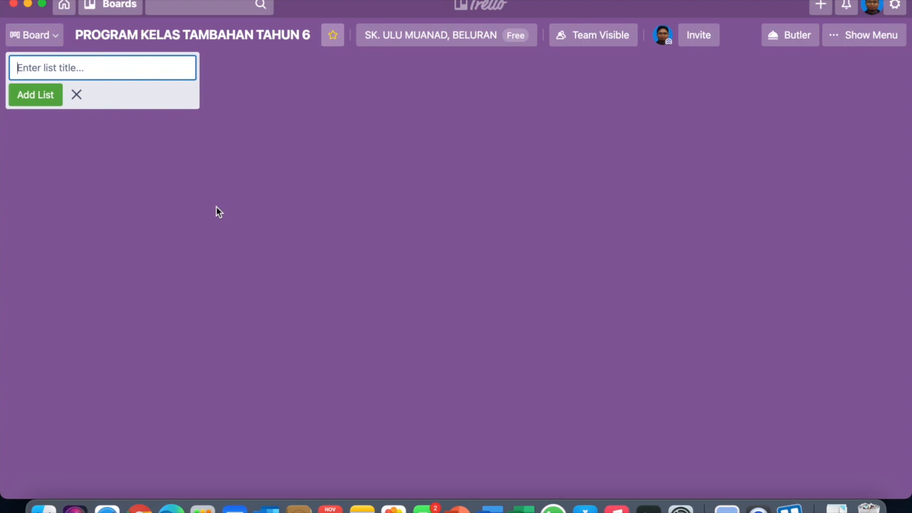
text(INFO)
click(50, 99)
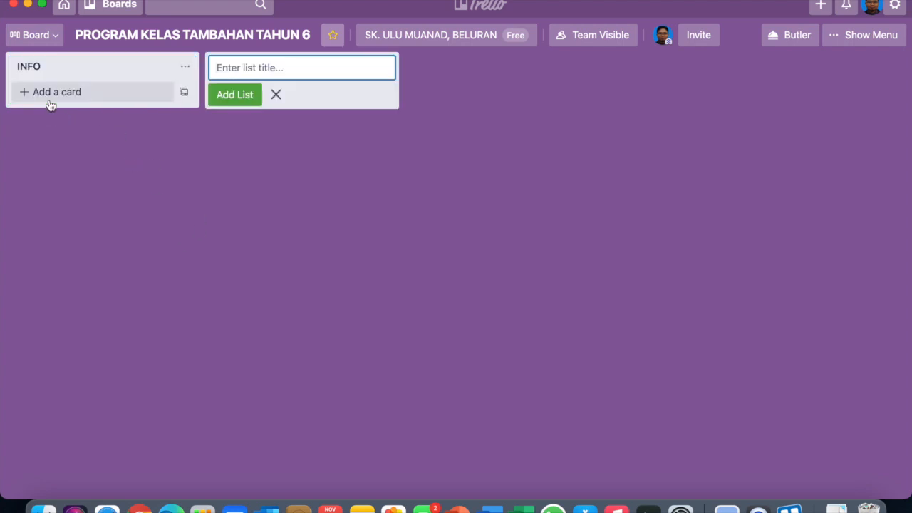
click(184, 67)
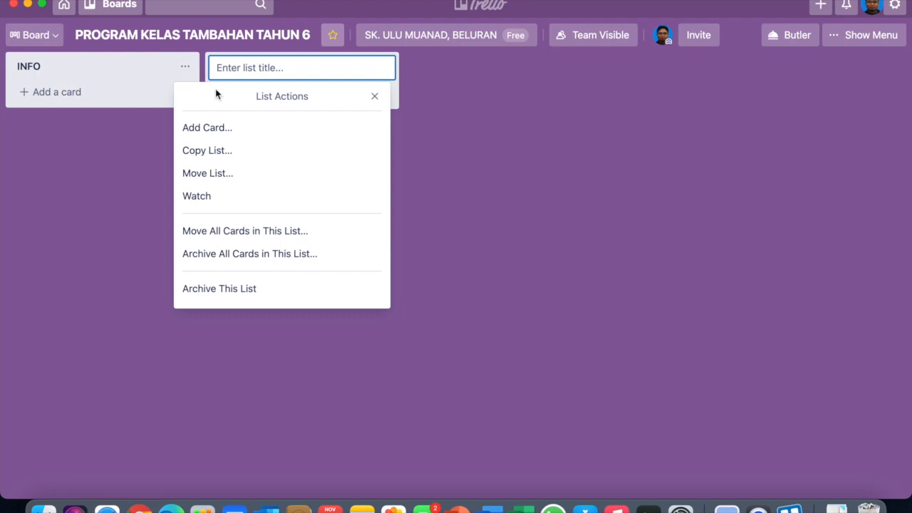
click(124, 118)
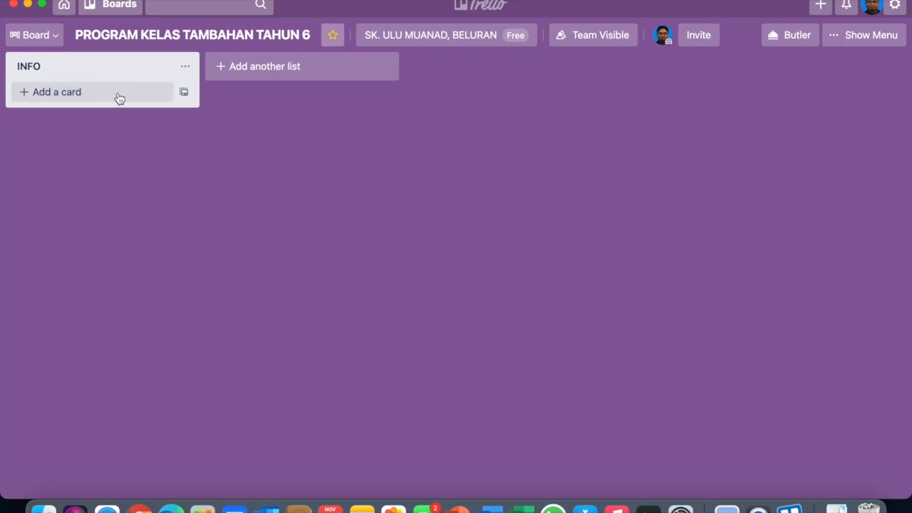
Add a card titled TEMPAT to the INFO list.
click(61, 96)
click(64, 100)
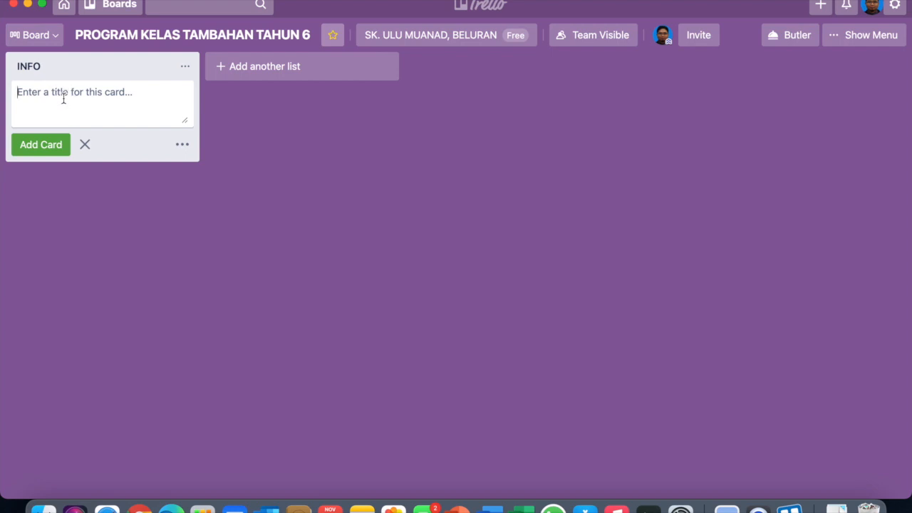
text(TE)
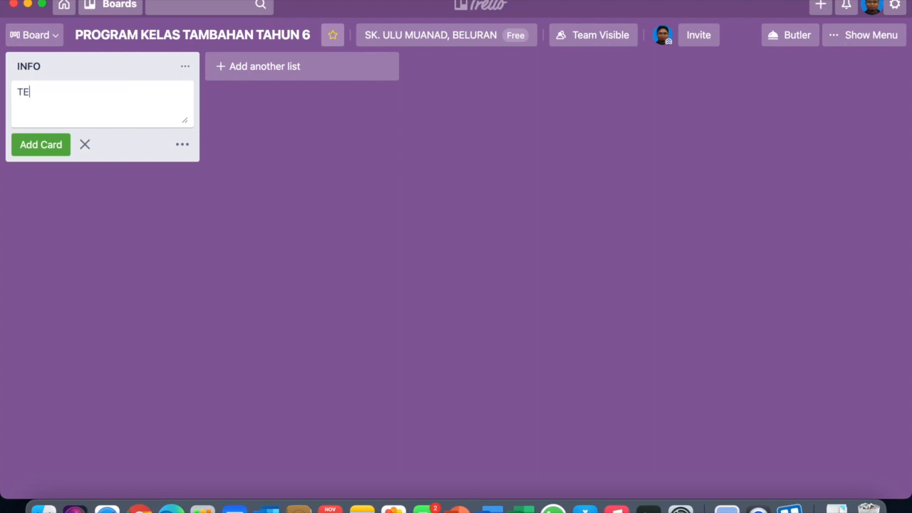
text(MPAT)
click(47, 146)
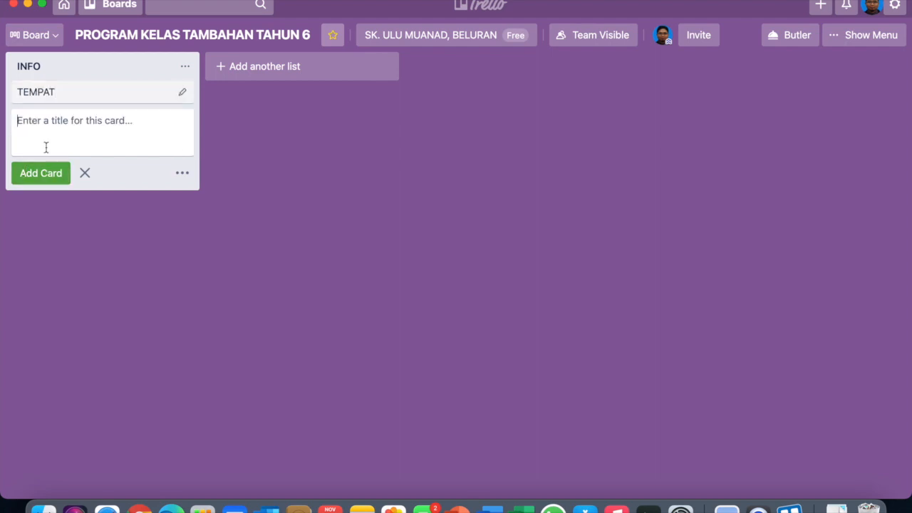
Save the description "Kelas tambahan akan berlangsung di bangunan blok A." on the TEMPAT card and close the card.
click(71, 91)
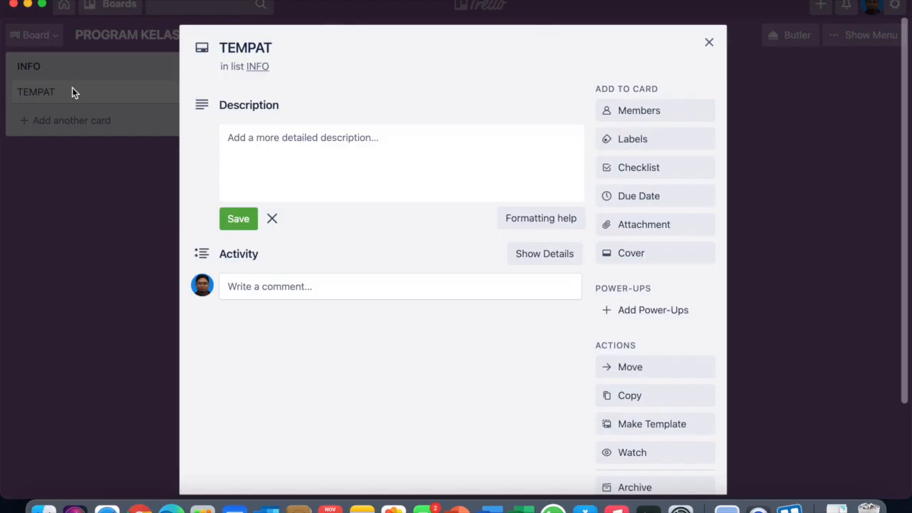
click(285, 160)
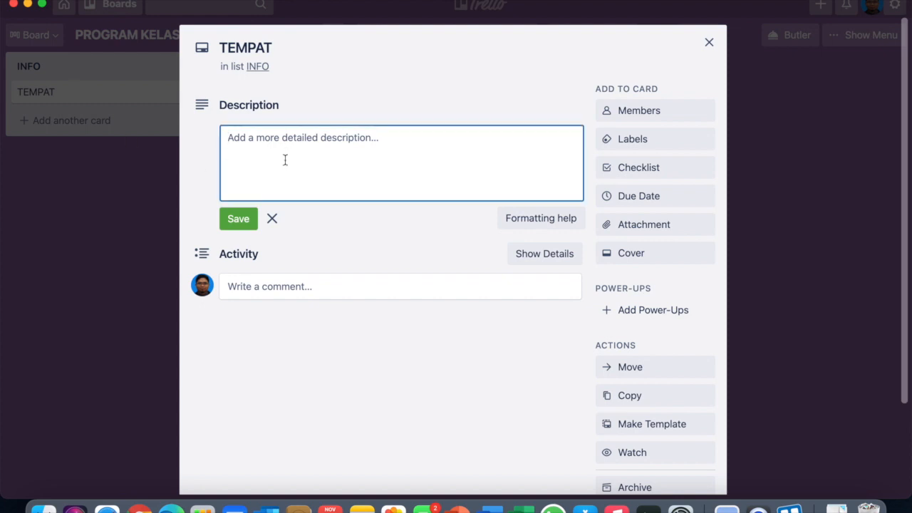
text(k)
key(BackSpace)
key(BackSpace)
key(BackSpace)
key(BackSpace)
text(Ke)
key(BackSpace)
text(elas )
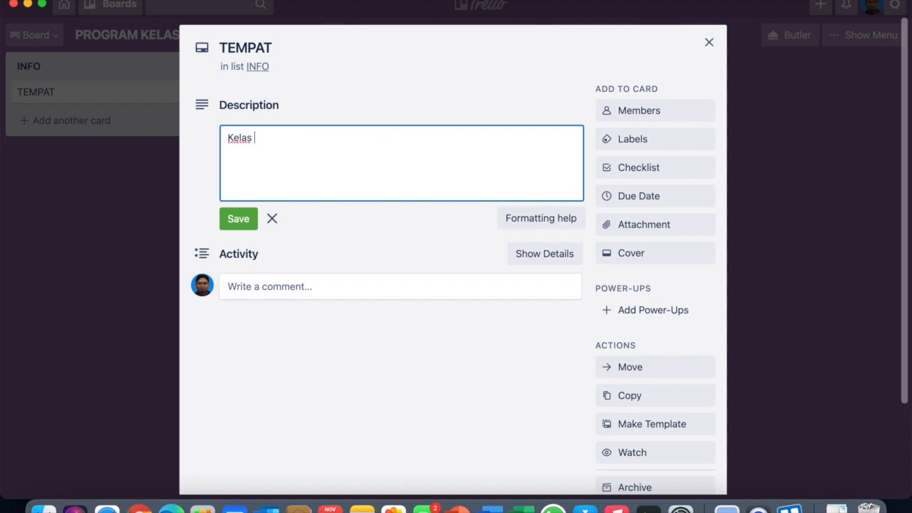
text(tambahan akan)
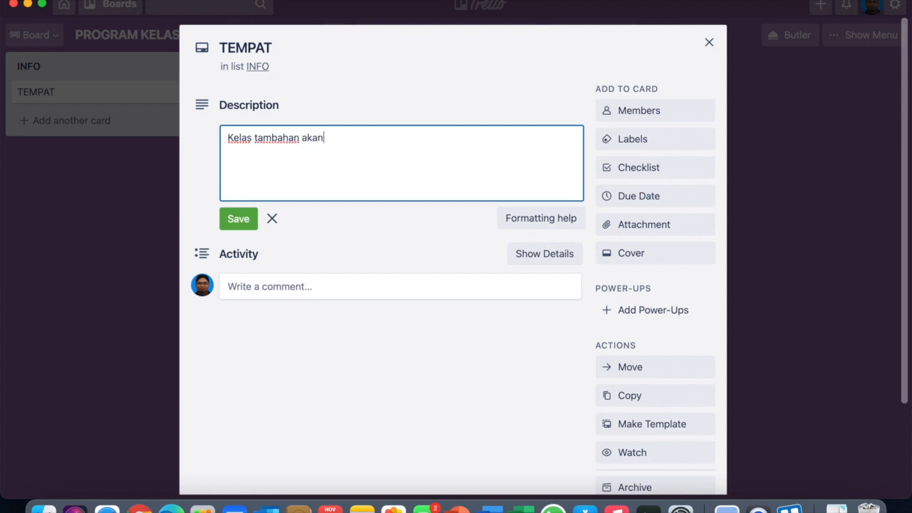
text( berlangsung di)
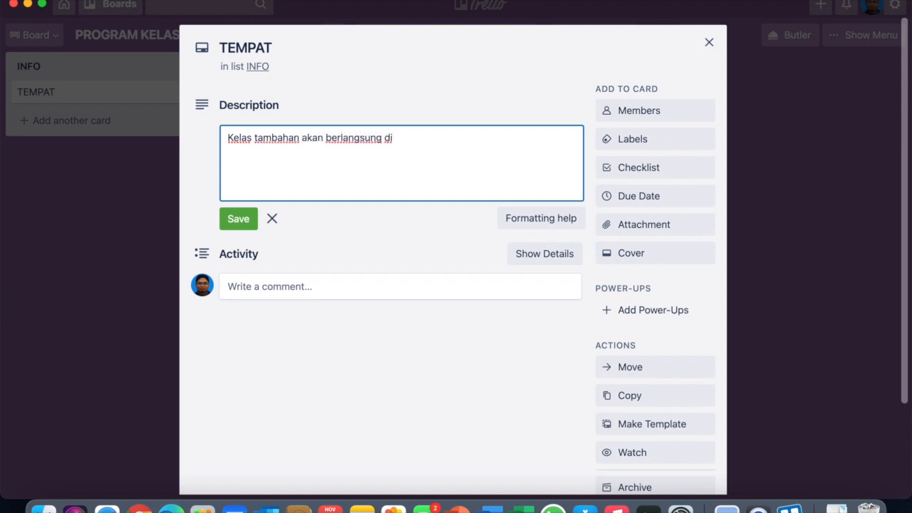
text( bangunan blok A)
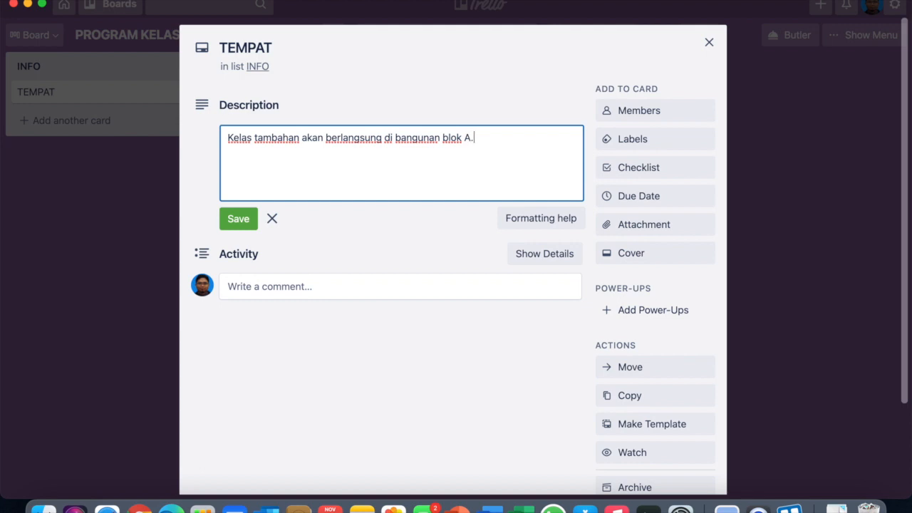
text(.)
click(240, 225)
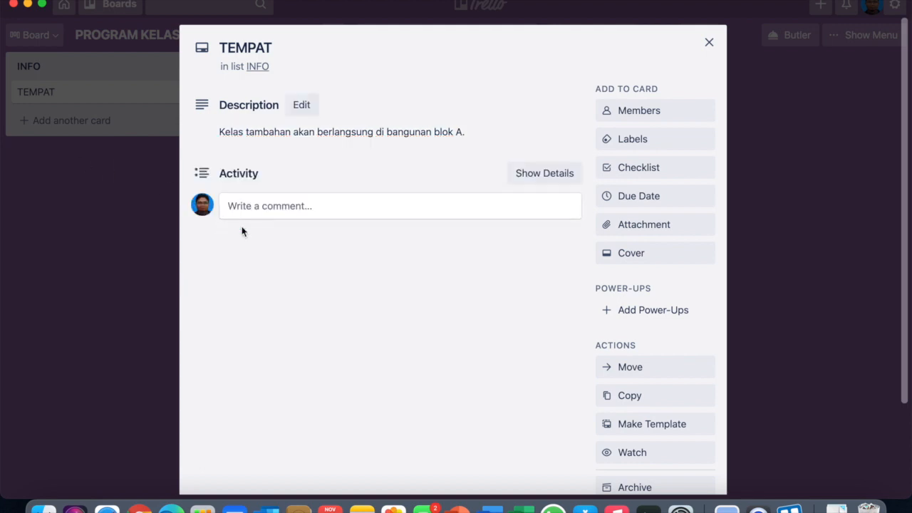
click(119, 285)
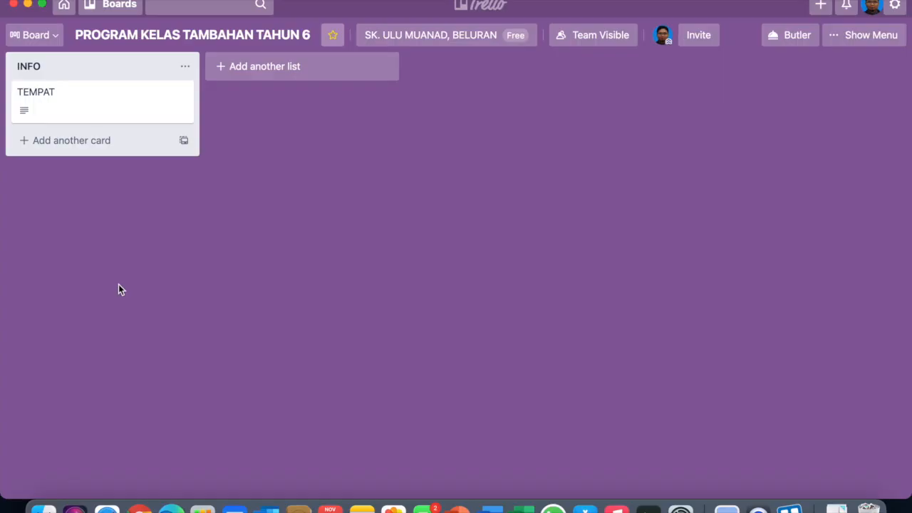
Review the TEMPAT card's details and the INFO list's actions, closing each one again.
click(64, 109)
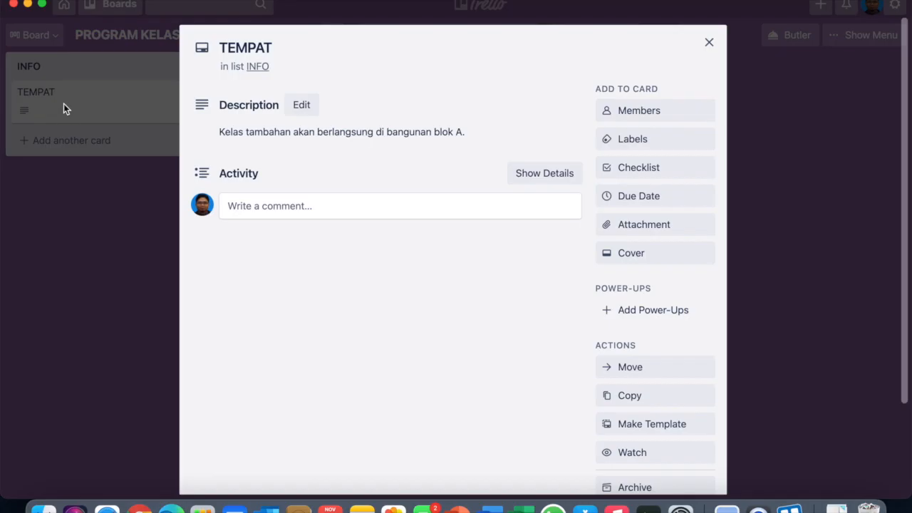
click(61, 220)
click(164, 66)
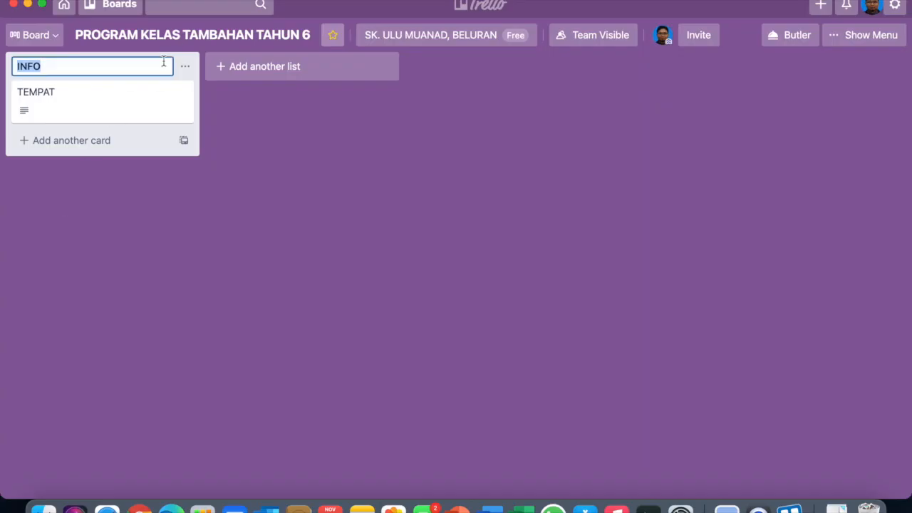
click(189, 67)
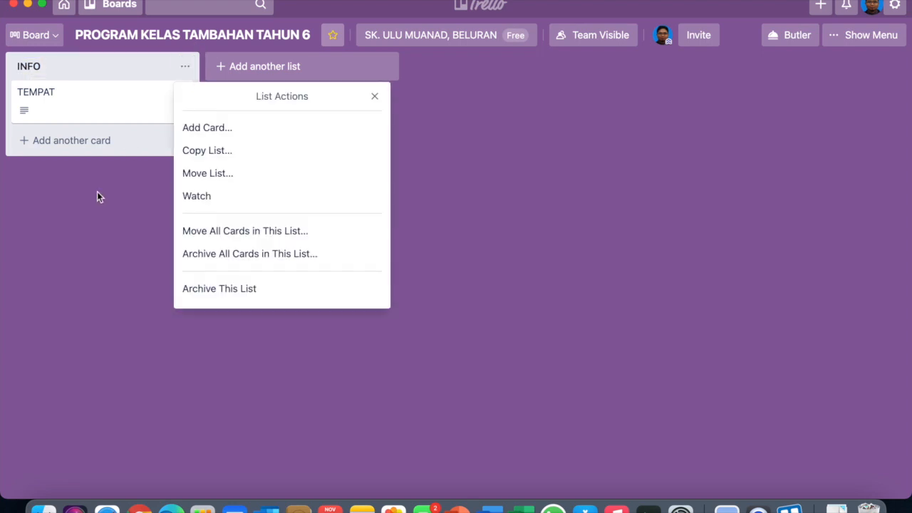
click(81, 215)
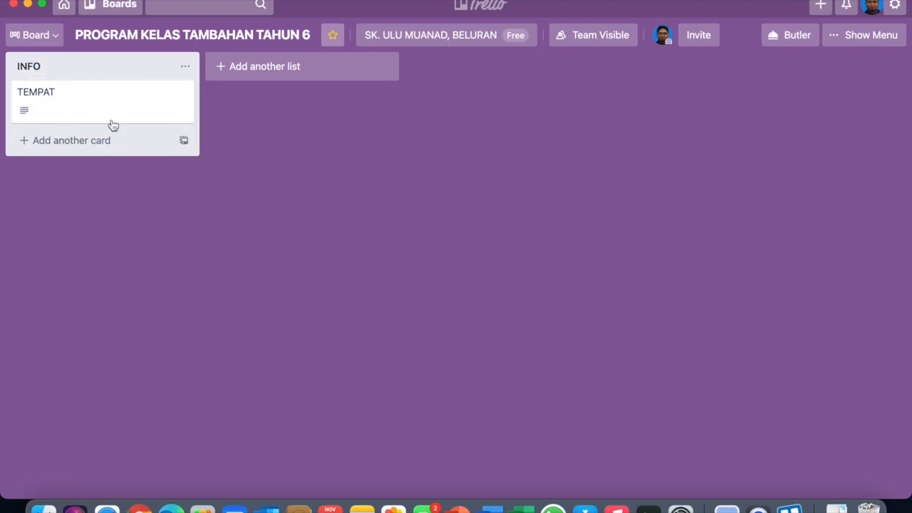
Add two more cards titled TARIKH and KERTAS KERJA to the INFO list.
click(70, 141)
text(TARIKH)
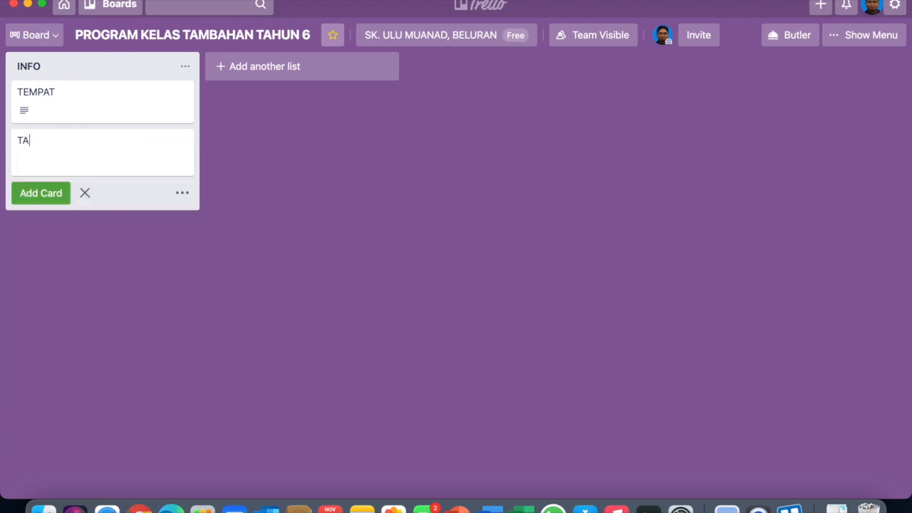
click(41, 192)
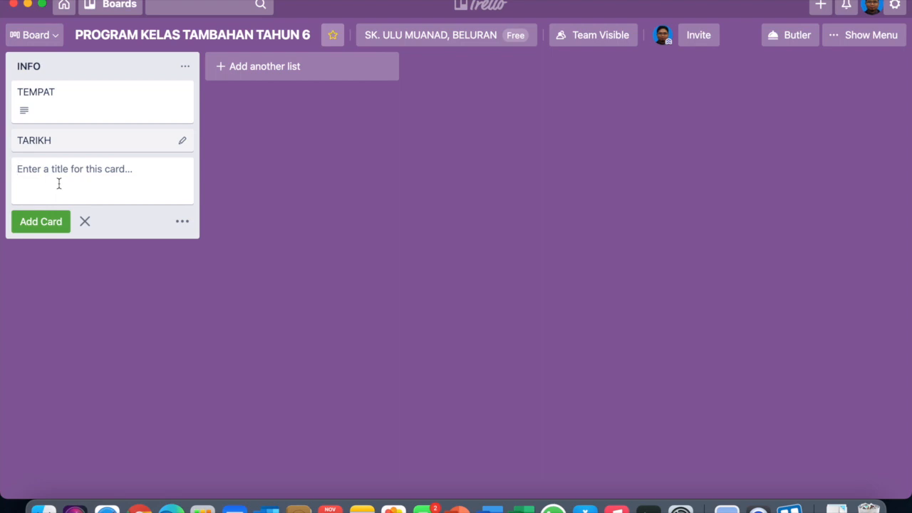
text(KERTA)
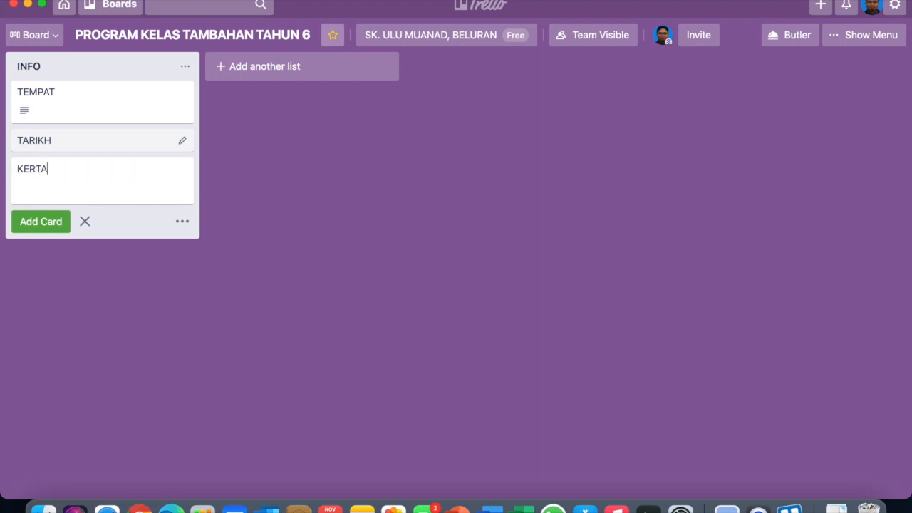
text(S KERJA)
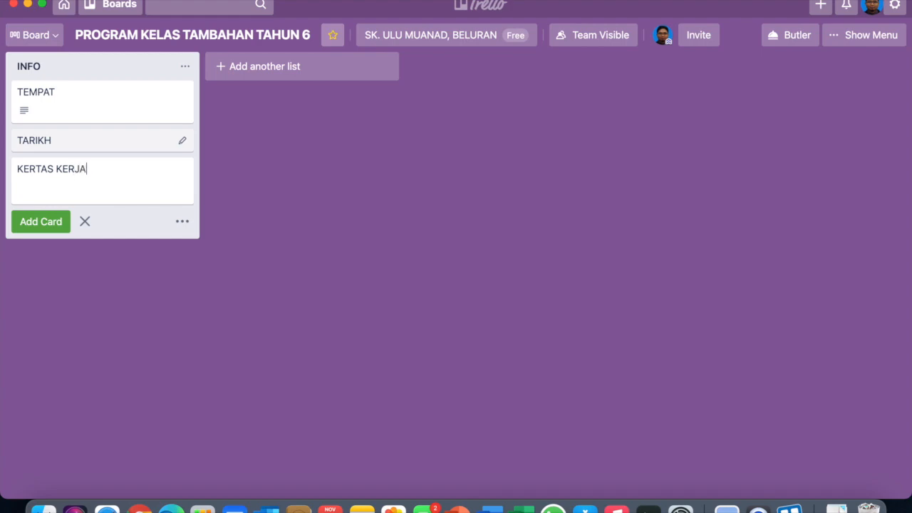
click(54, 225)
Review the attachment sources offered for the KERTAS KERJA card and close the card.
click(79, 172)
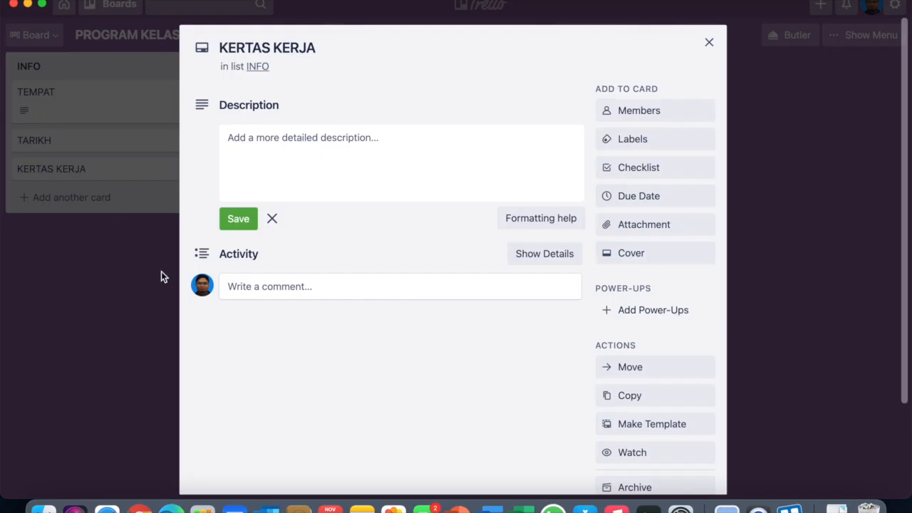
click(312, 151)
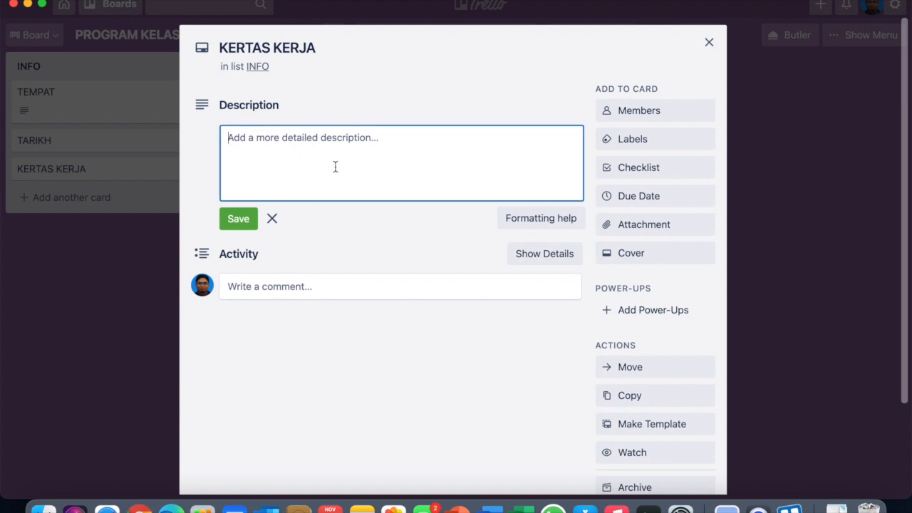
click(620, 223)
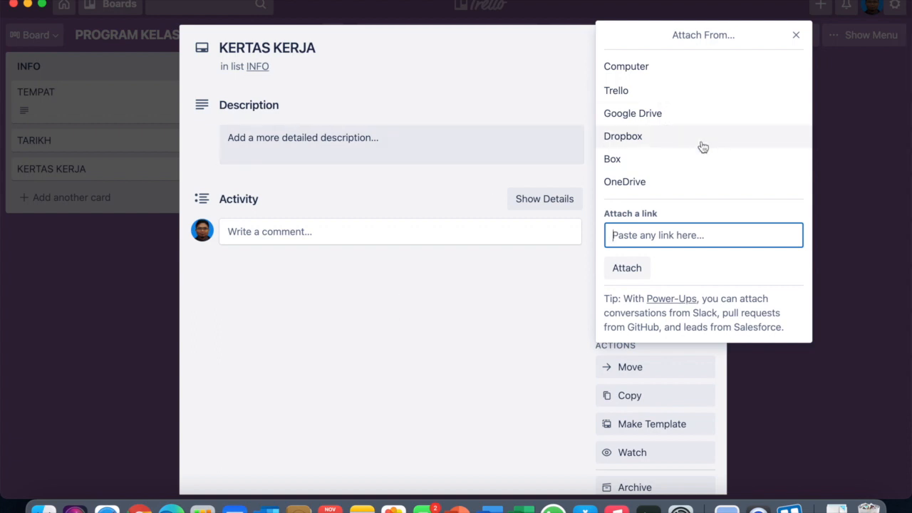
click(796, 35)
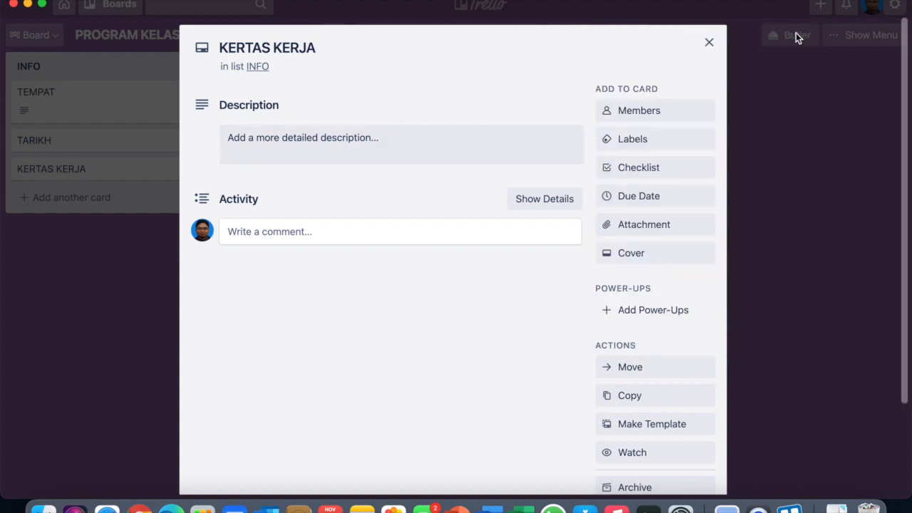
click(709, 42)
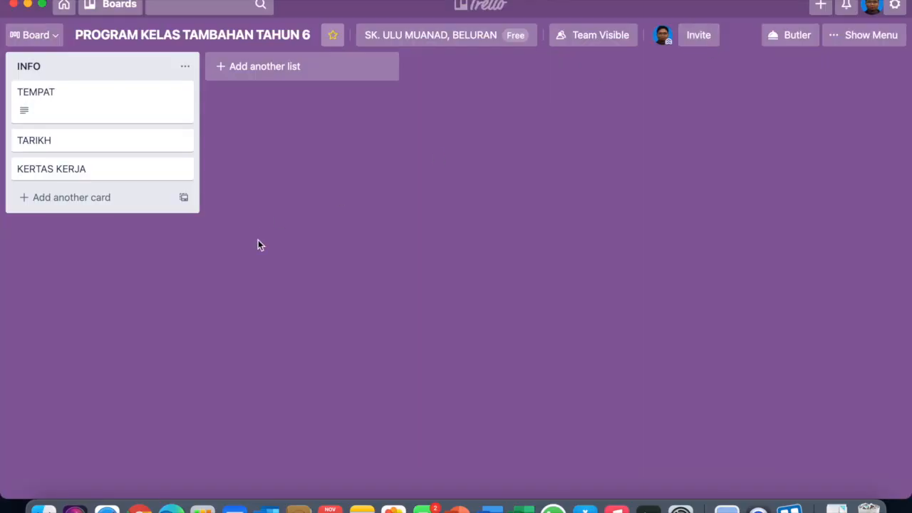
click(183, 67)
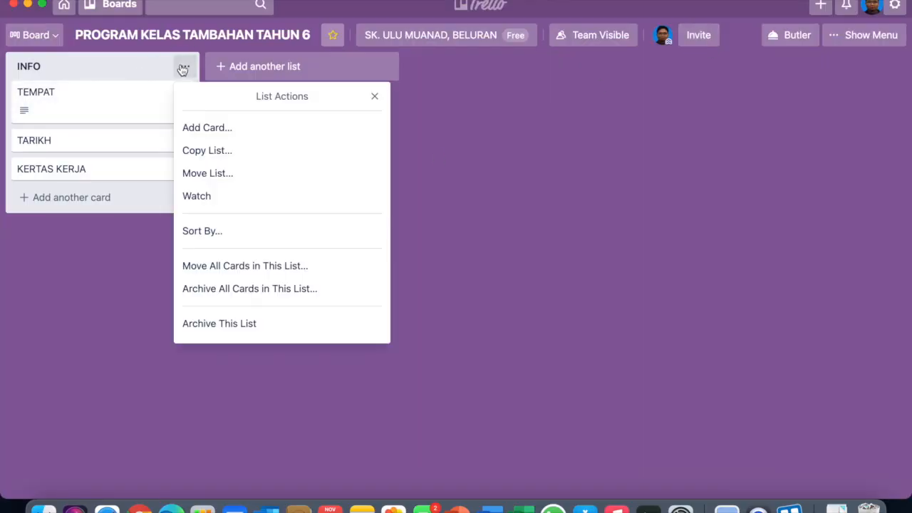
click(142, 65)
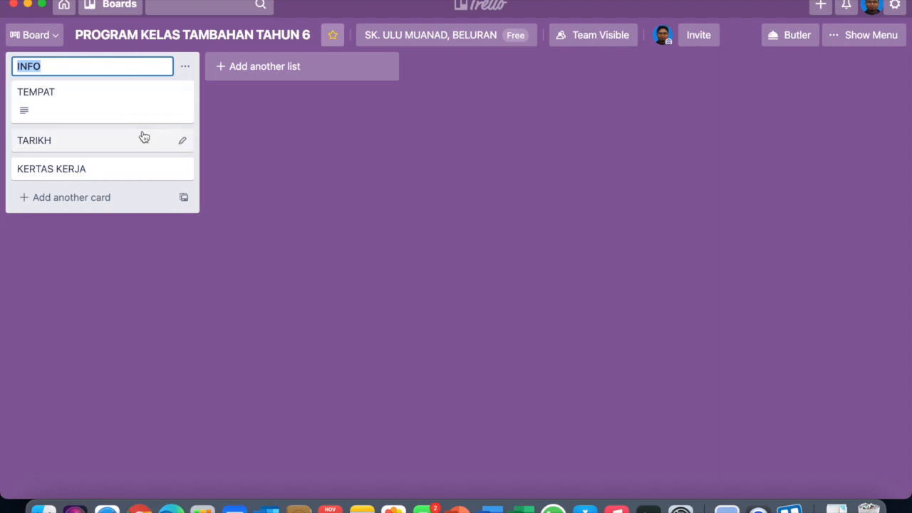
click(204, 104)
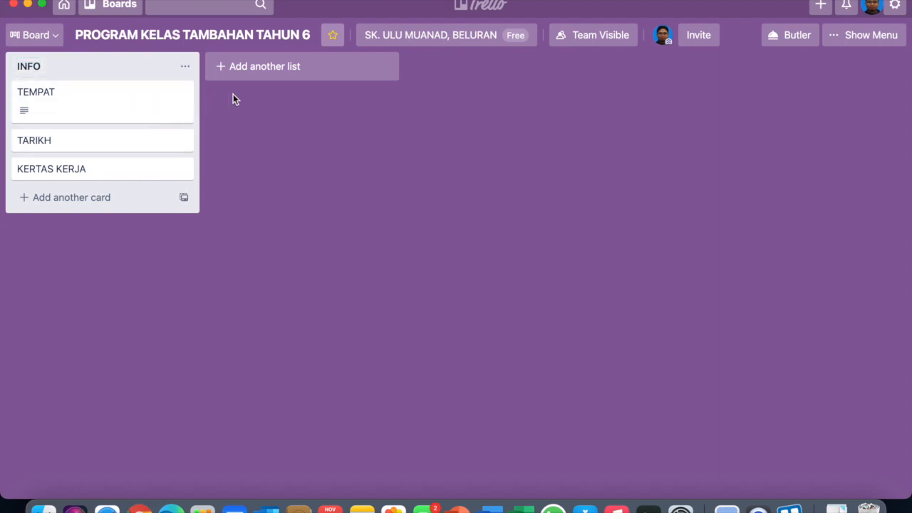
Add a second list titled PENYELARAS PROGRAM to the board.
click(307, 76)
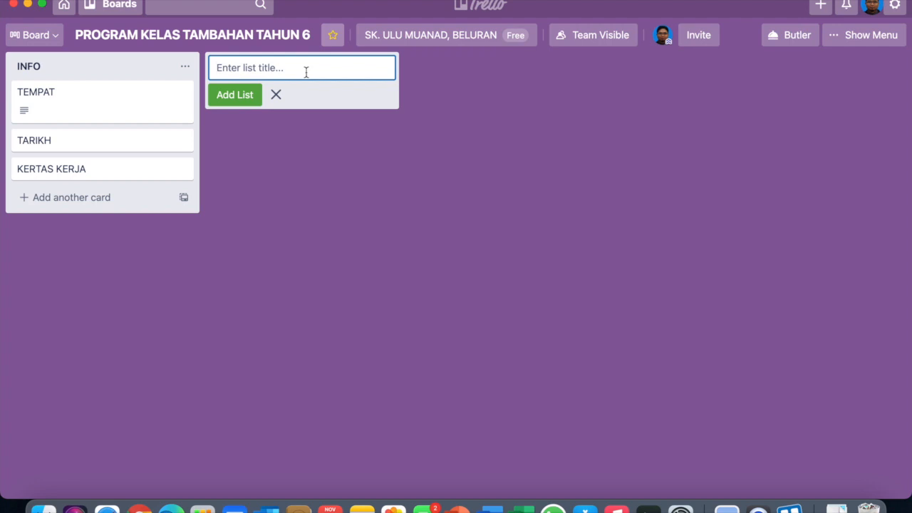
text(PENYELARAS PROGRAM)
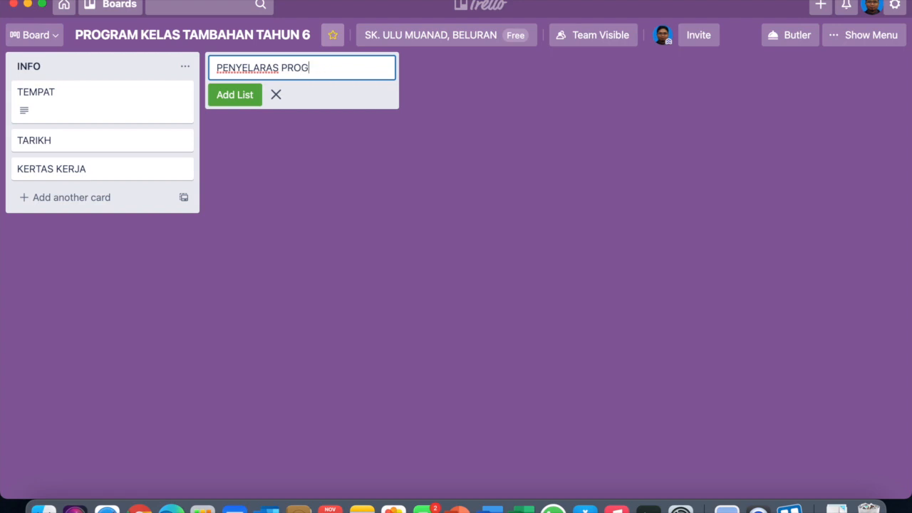
click(248, 98)
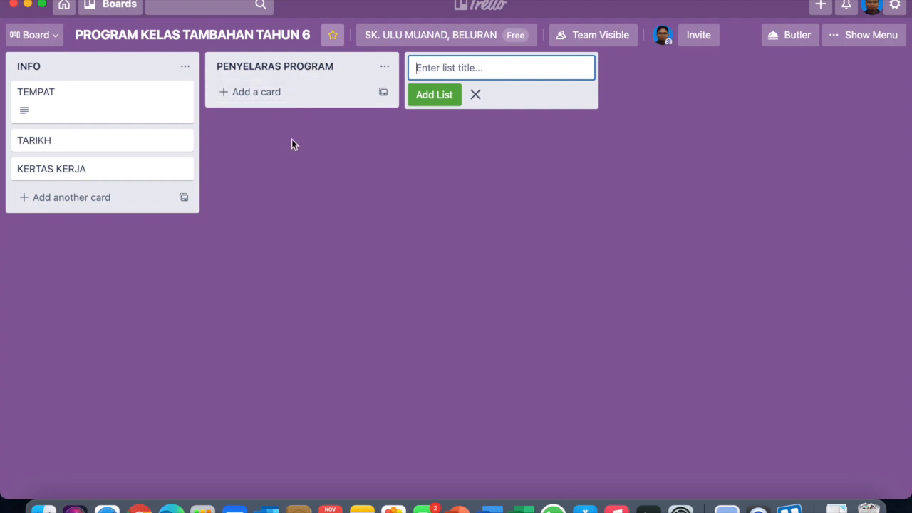
click(341, 72)
click(347, 91)
click(374, 178)
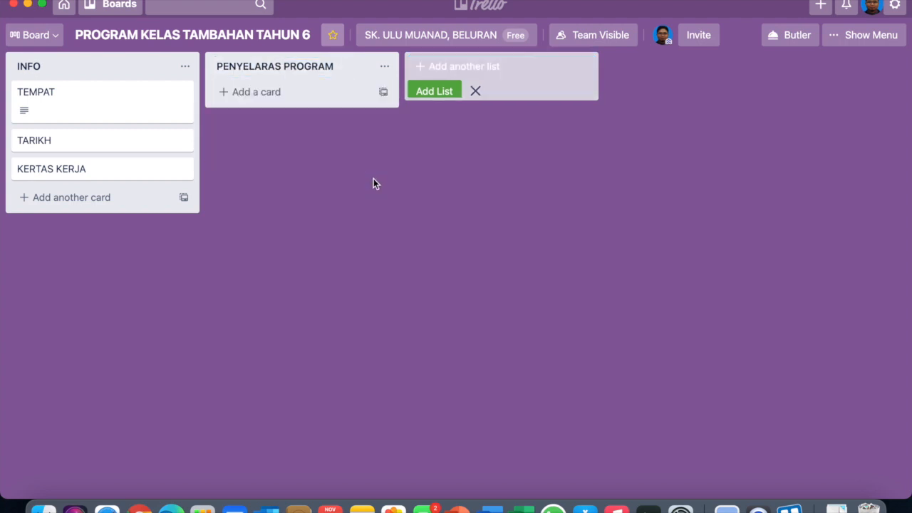
Add a card titled SKOP KERJA PENYELARAS PROGRAM to the PENYELARAS PROGRAM list.
click(383, 92)
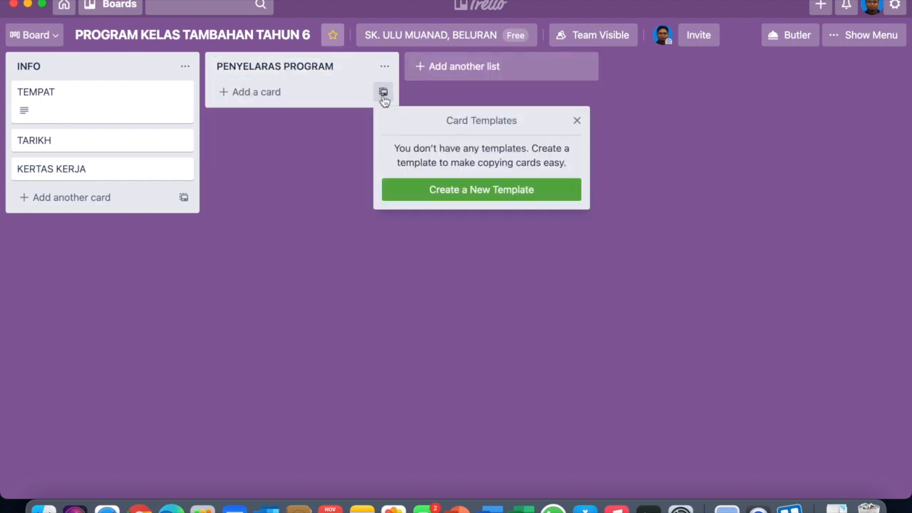
click(348, 114)
click(330, 92)
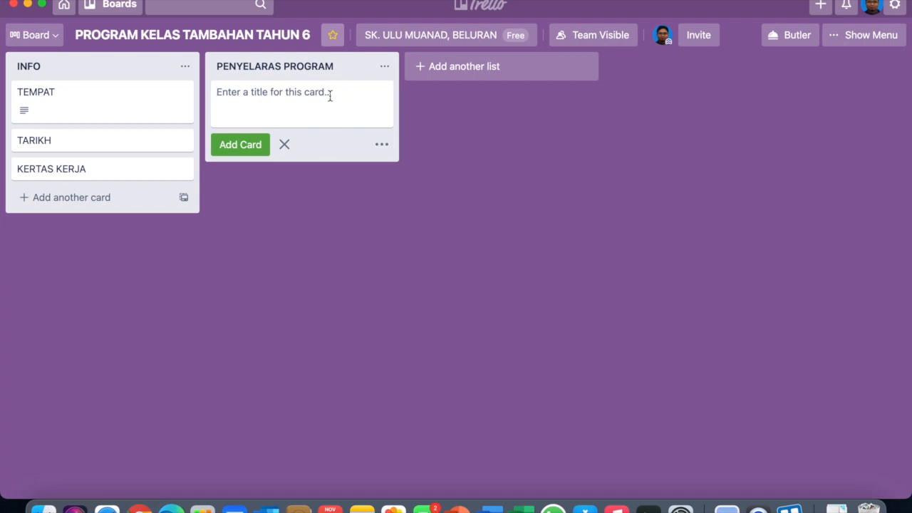
text(SKO )
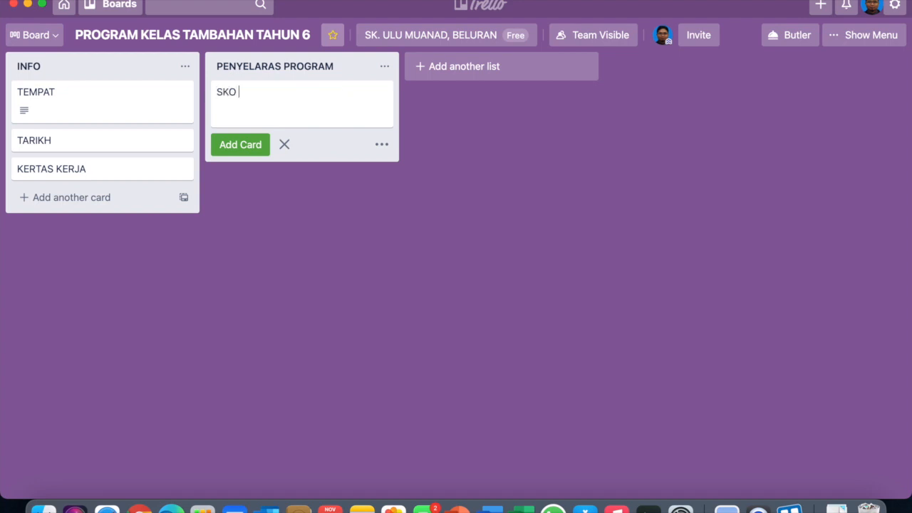
text(P KERJA PENYERLAR)
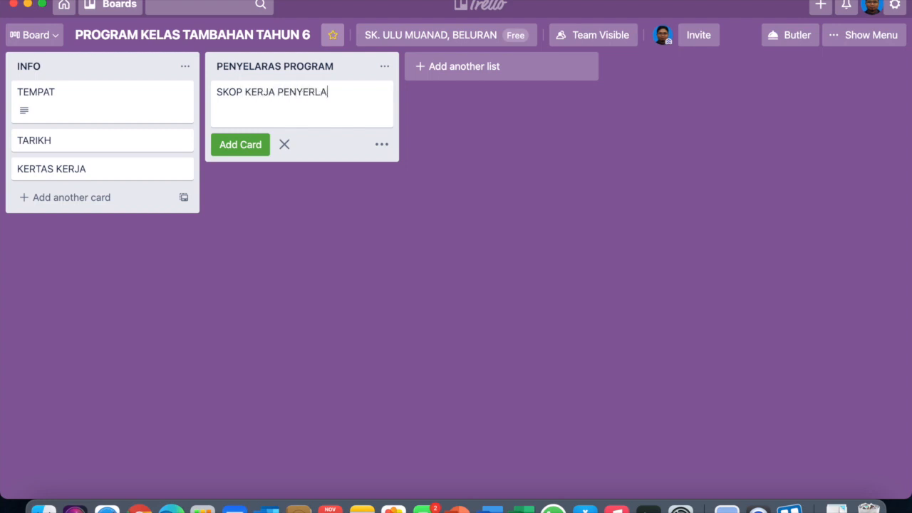
key(BackSpace)
key(BackSpace)
key(BackSpace)
key(BackSpace)
text(LARAS PROGRAM)
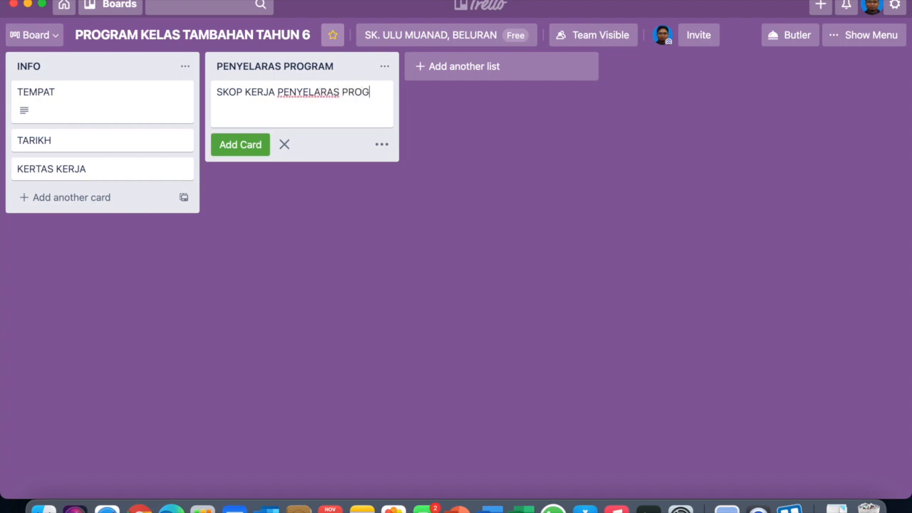
click(251, 155)
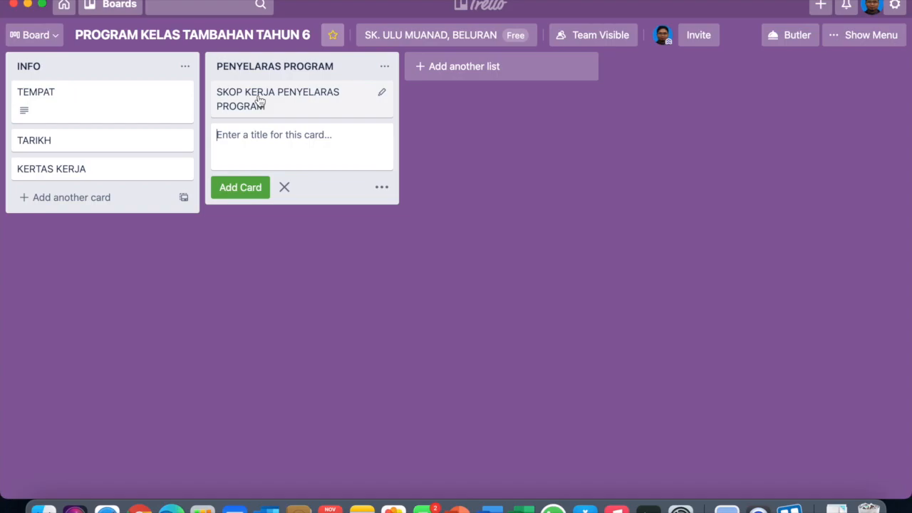
Give the SKOP KERJA PENYELARAS PROGRAM card a yellow cover in the full-card size and close the card.
click(383, 93)
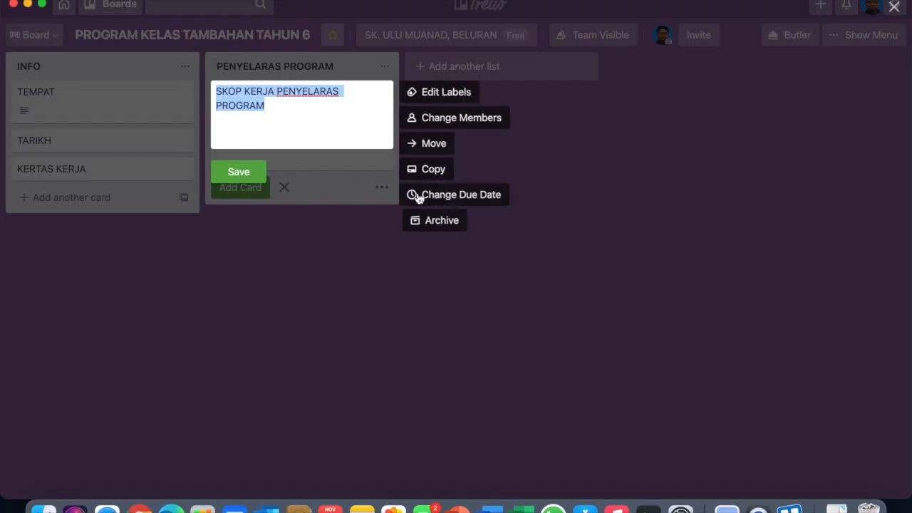
click(365, 195)
click(338, 102)
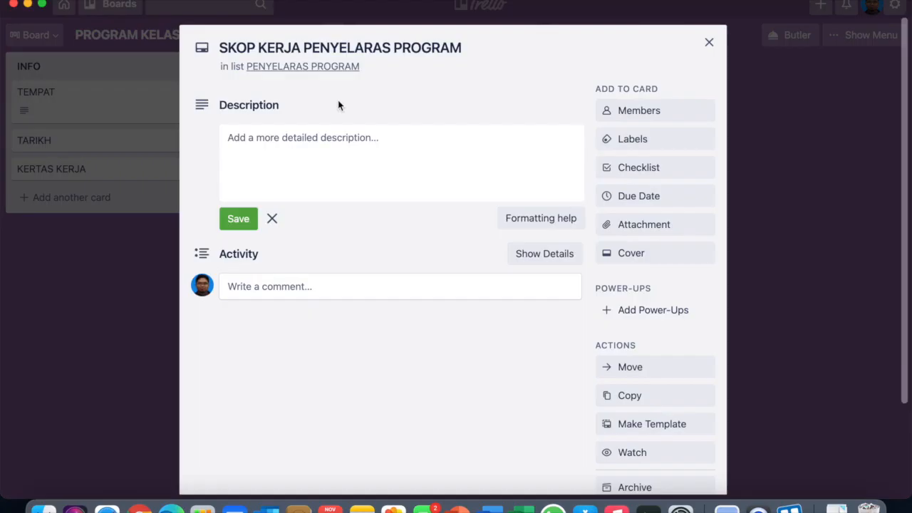
click(648, 257)
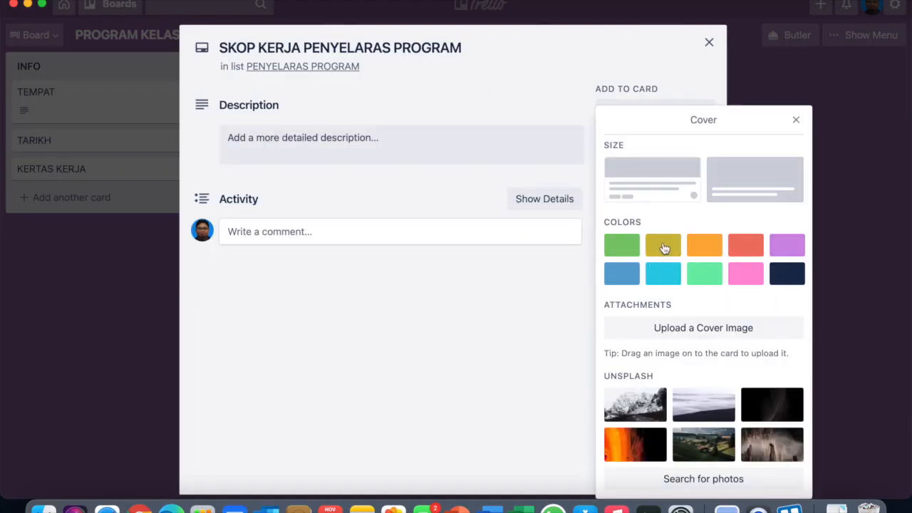
click(660, 247)
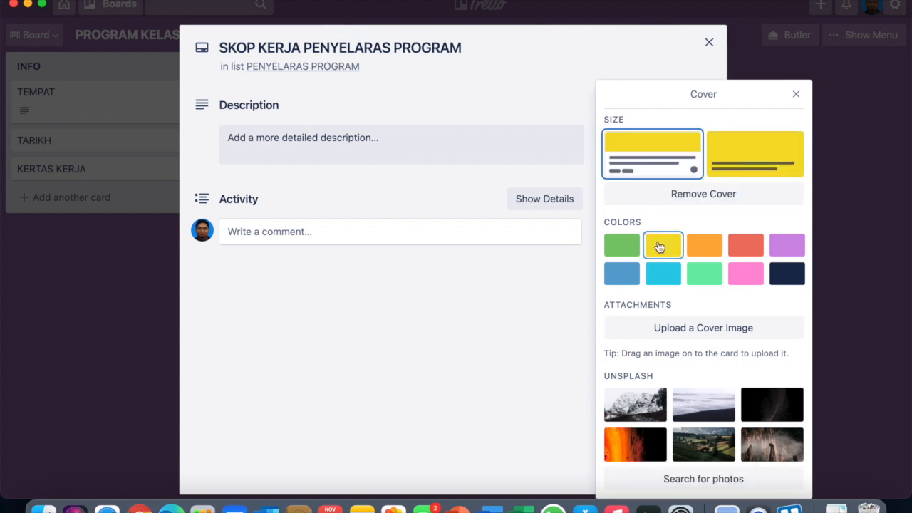
click(723, 157)
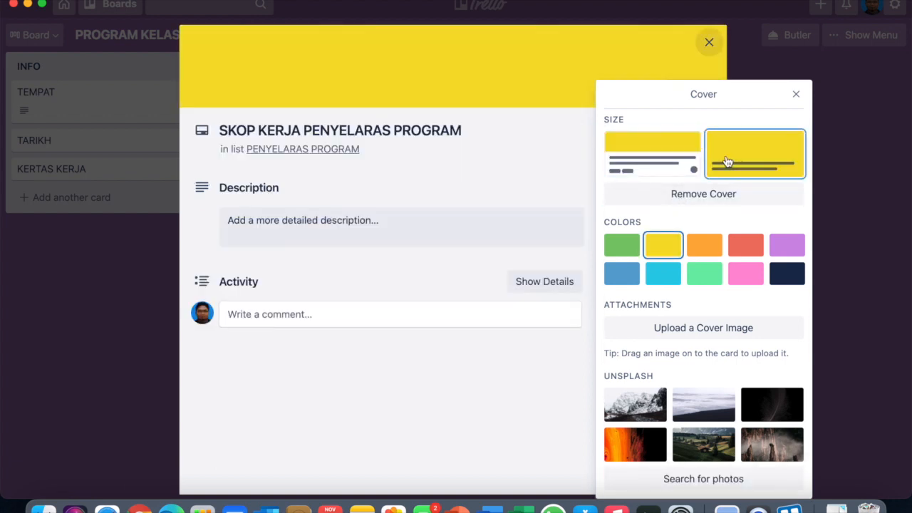
click(676, 169)
click(756, 160)
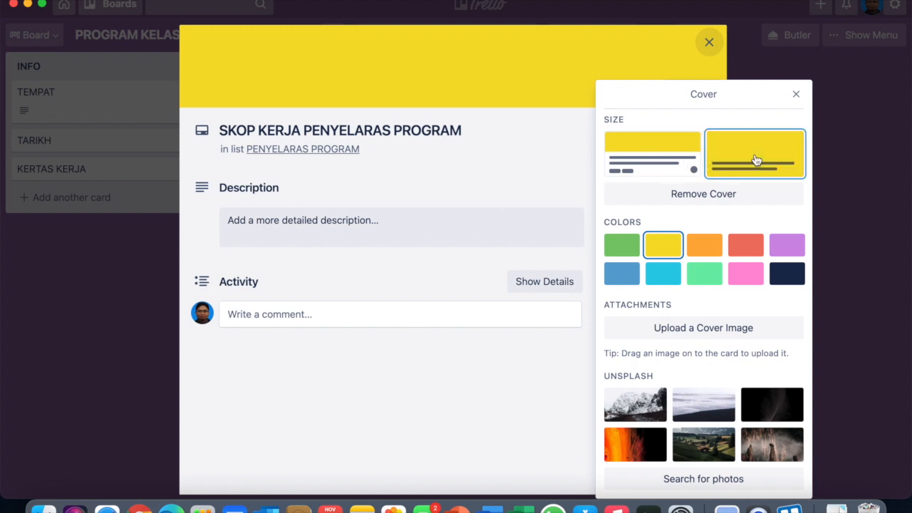
click(795, 96)
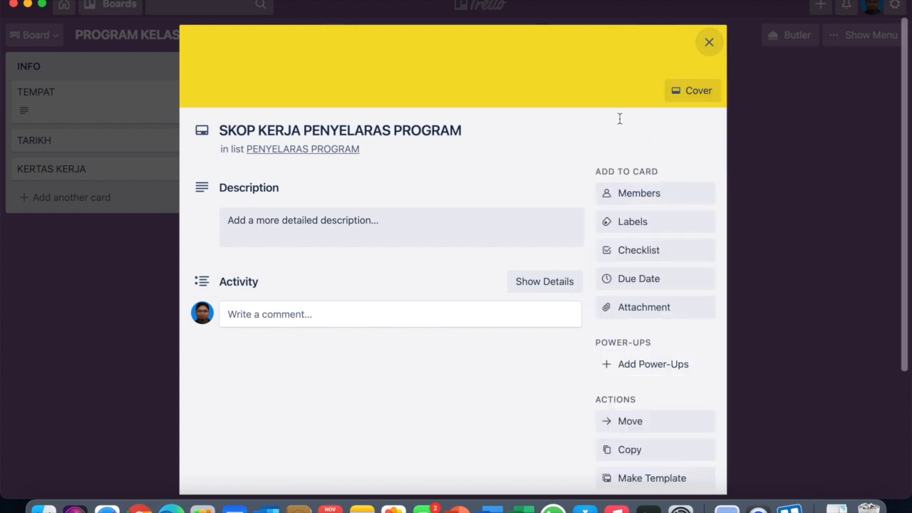
click(708, 41)
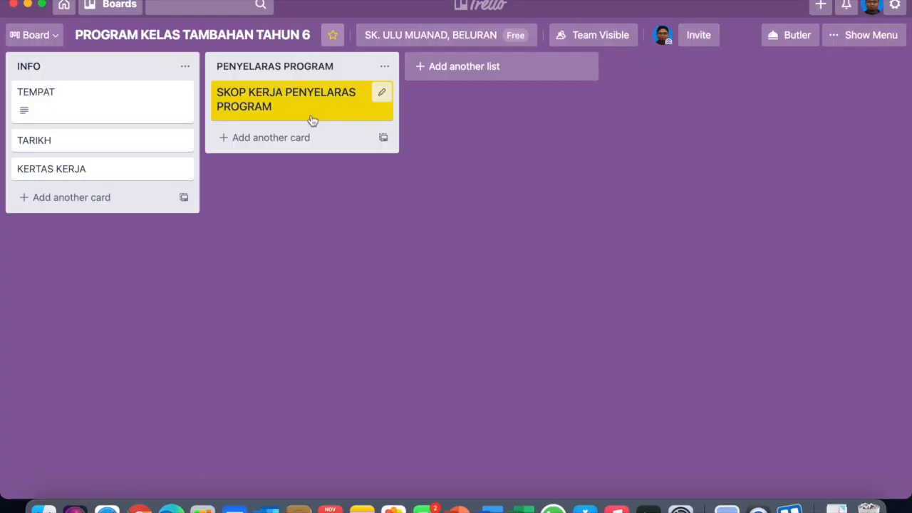
Add a checklist titled SENARAI TUGASAN to the SKOP KERJA PENYELARAS PROGRAM card.
click(331, 104)
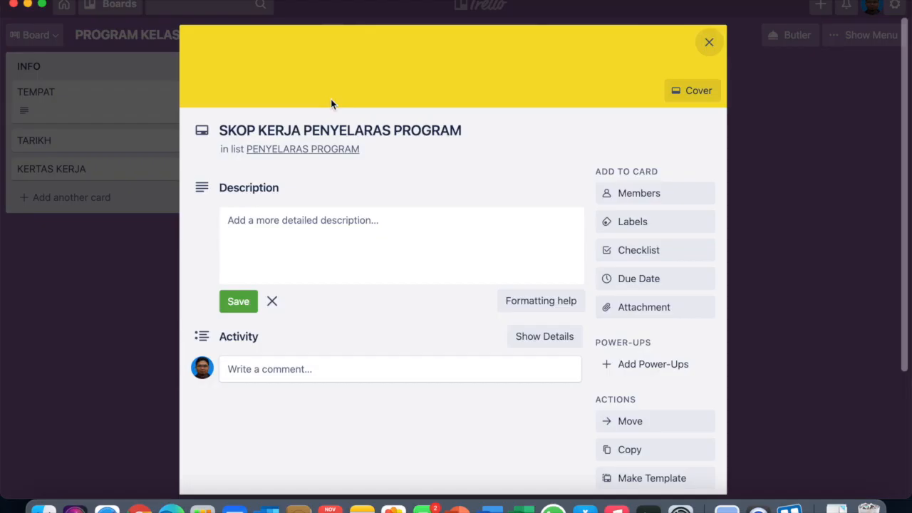
click(485, 233)
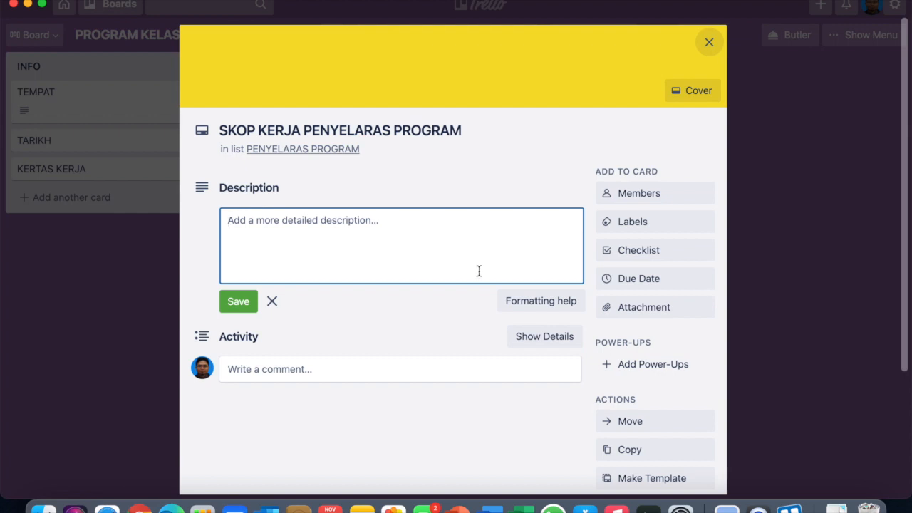
scroll(479, 274, down, 3)
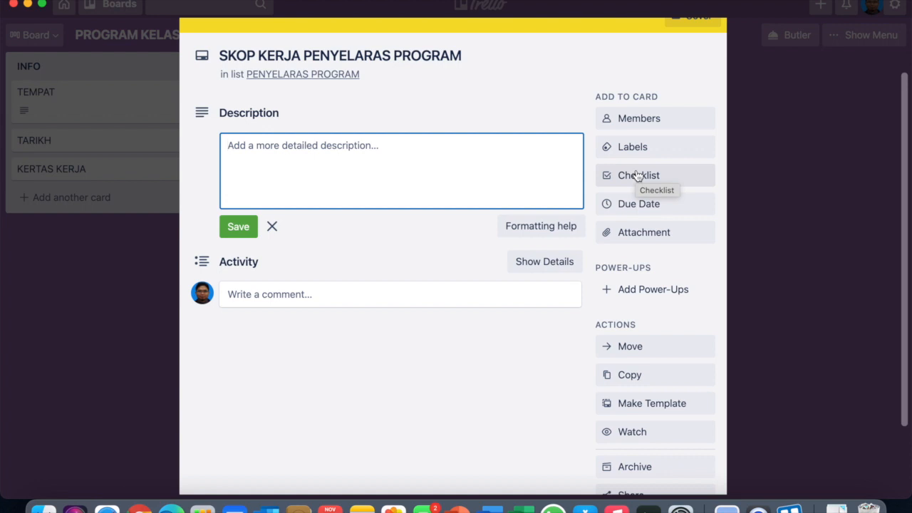
click(637, 175)
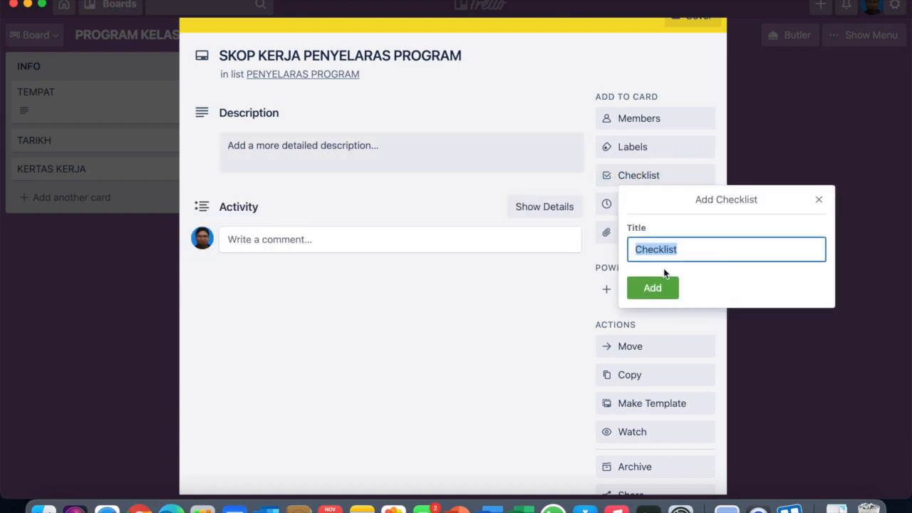
click(681, 257)
drag(693, 250, 562, 254)
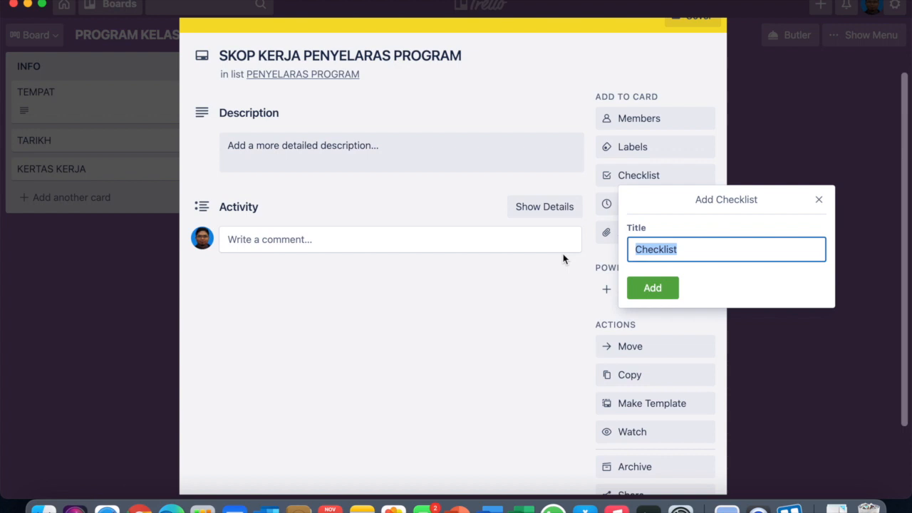
text(SENARAI TUGASAN)
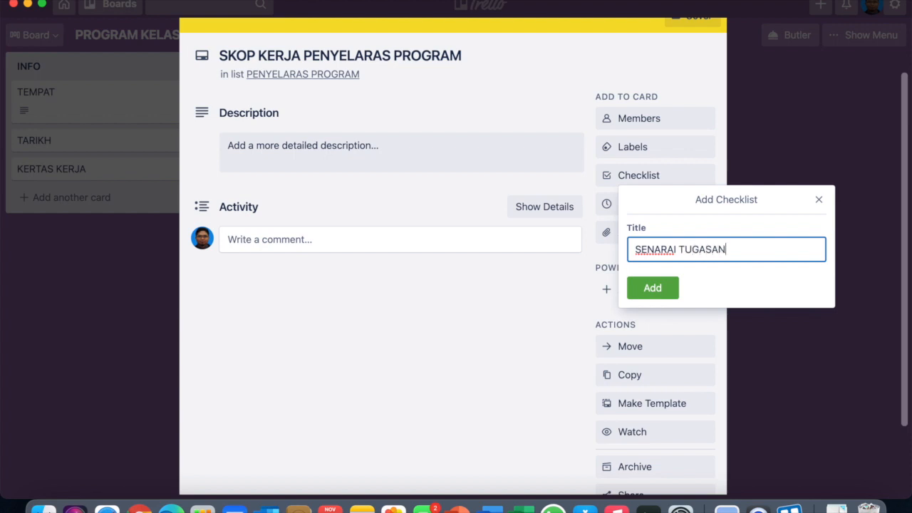
click(653, 289)
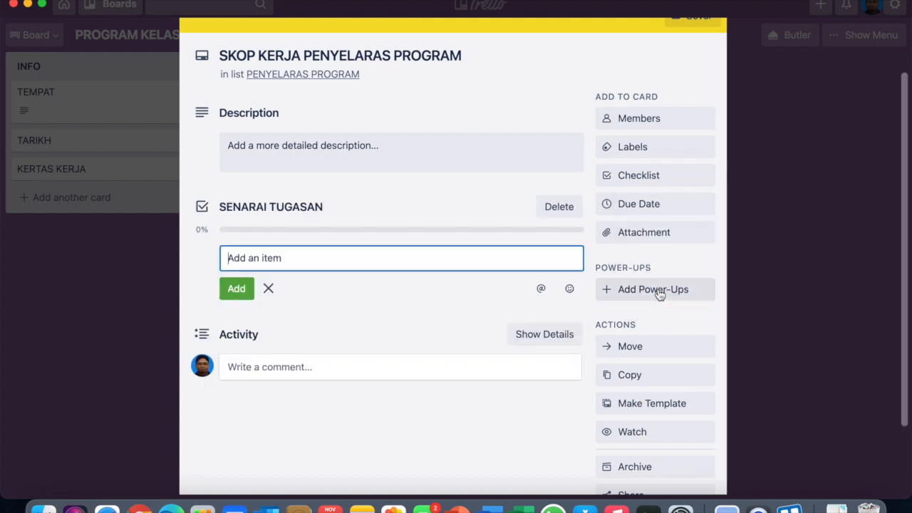
Add the item "Sediakan kertas kerja." to the SENARAI TUGASAN checklist.
click(432, 265)
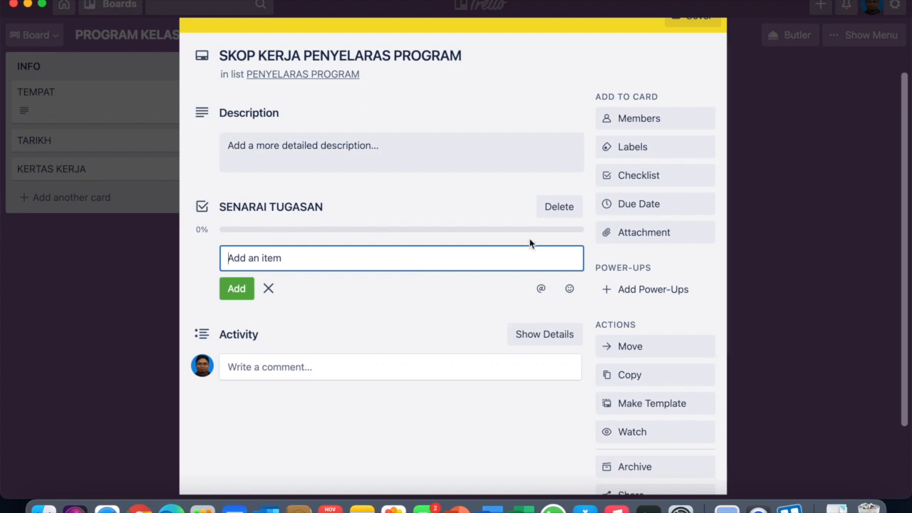
click(269, 261)
text(se)
key(BackSpace)
key(BackSpace)
text(Sediakan kertas kerja.)
click(244, 299)
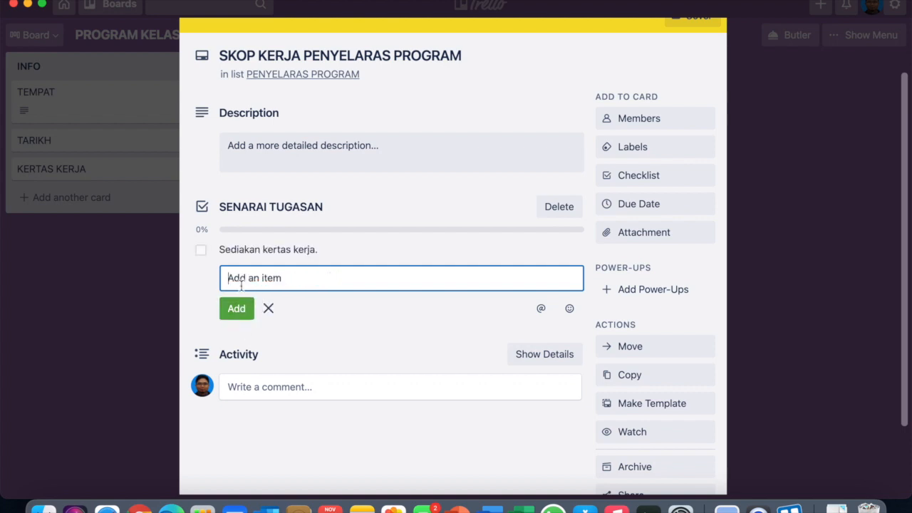
Add the item "Pengagihan tugasan kepada jawatan kuasa." to the SENARAI TUGASAN checklist.
scroll(240, 285, down, 1)
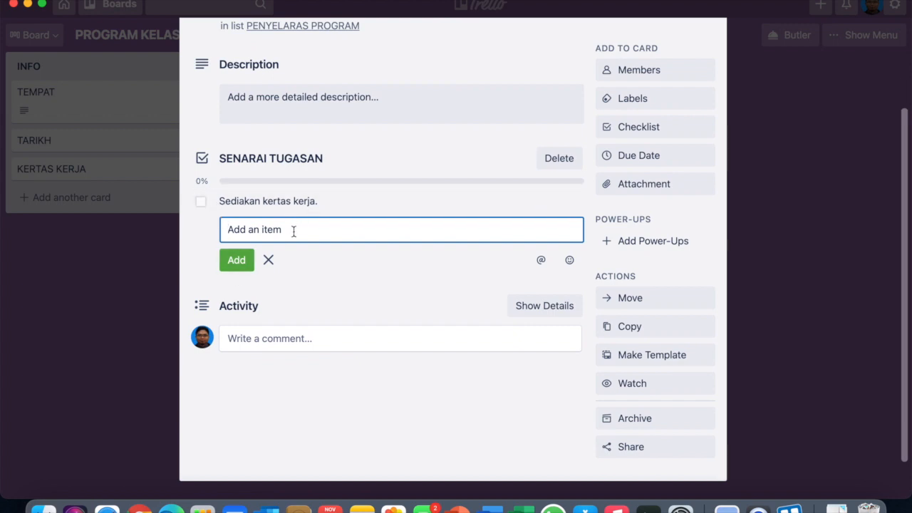
text(Pengagihan)
key(BackSpace)
key(BackSpace)
key(BackSpace)
key(BackSpace)
key(BackSpace)
key(BackSpace)
key(BackSpace)
key(BackSpace)
key(BackSpace)
key(BackSpace)
key(BackSpace)
text(Pengagihan tugasan kepada )
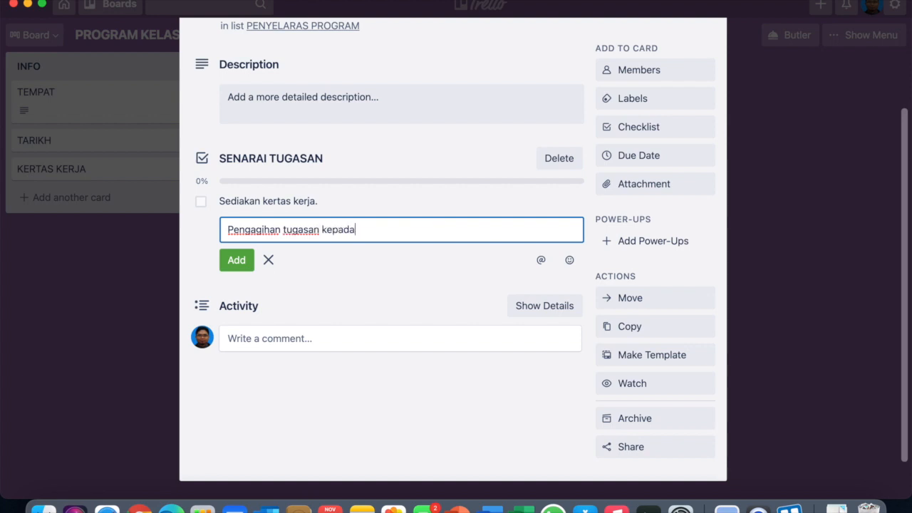
text(jawatan kuasa.)
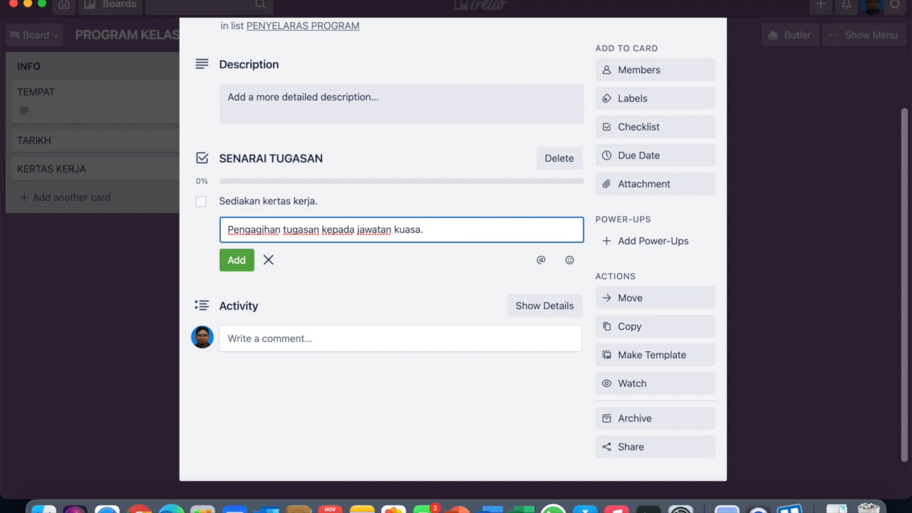
click(235, 261)
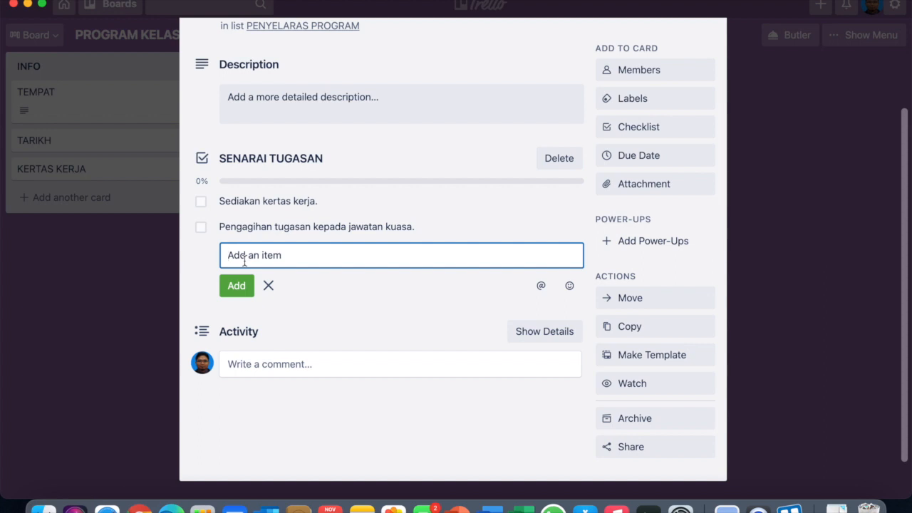
Add the item "merancang jadual kelas tambahan." to the SENARAI TUGASAN checklist.
text(merancang jadual ke)
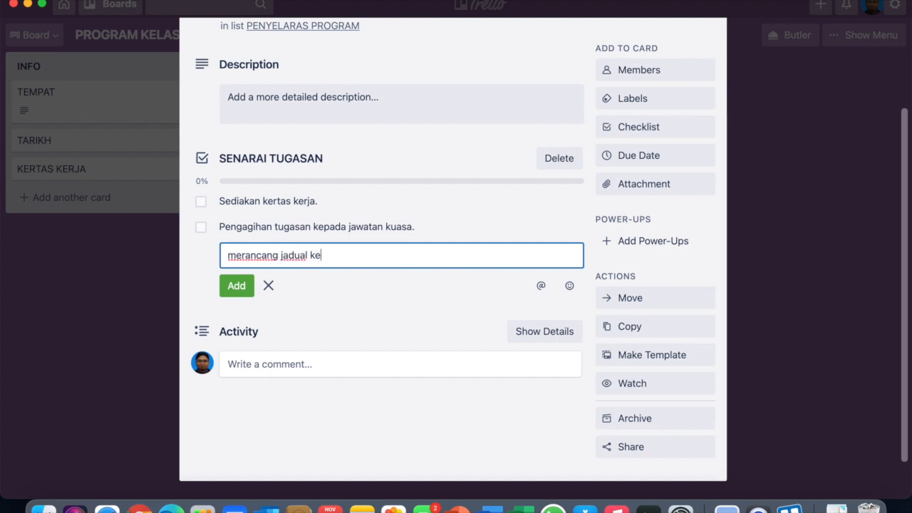
text(las tambahan)
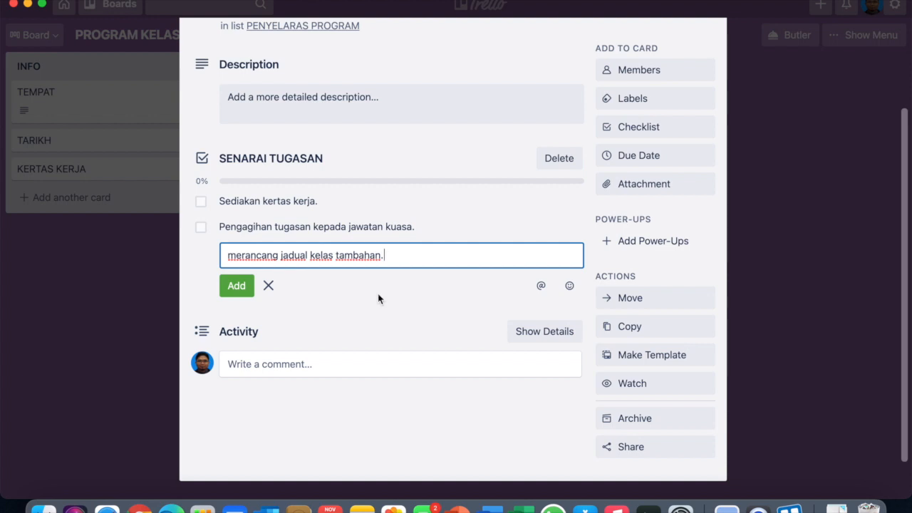
text(.)
click(245, 284)
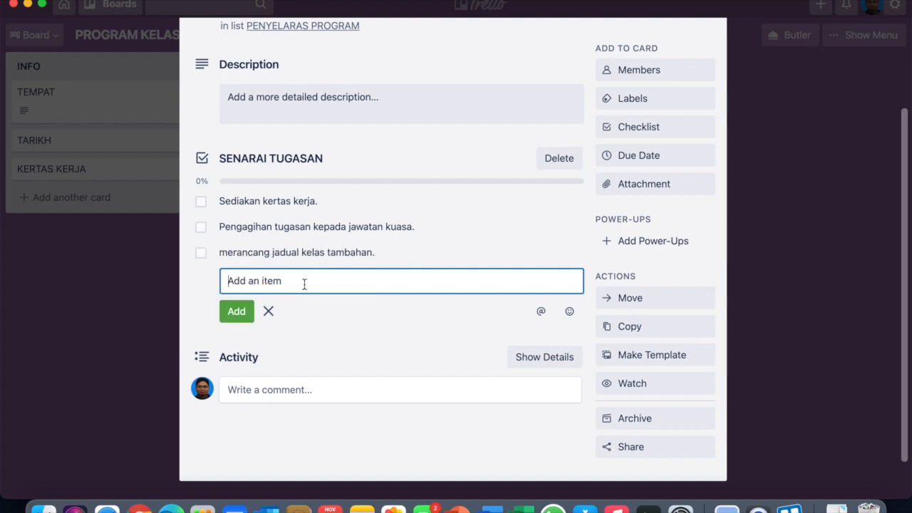
Add the item "memantau perkembangan jawatankuasa." to the SENARAI TUGASAN checklist.
text(meman)
text(tau )
text(pre)
text(kemab)
key(BackSpace)
key(BackSpace)
text(bangan jawatankuasa.)
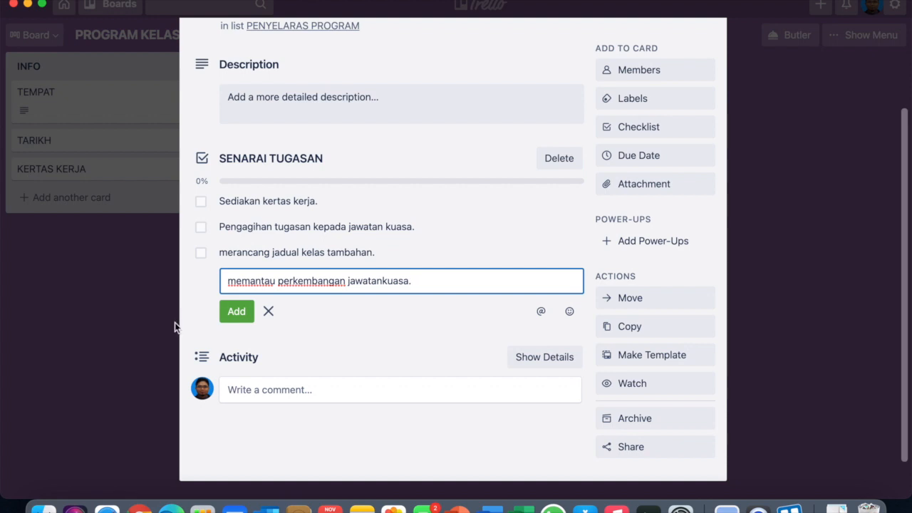
click(235, 313)
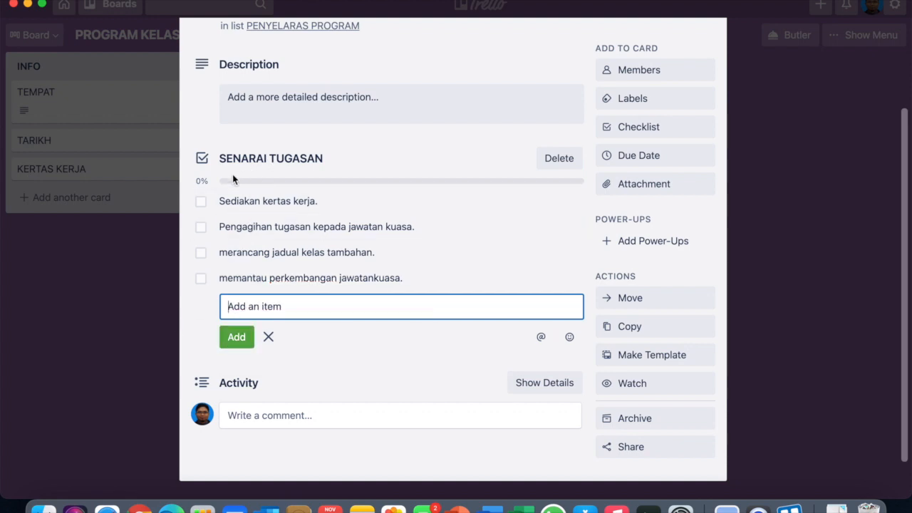
Mark the first three items of the SENARAI TUGASAN checklist as completed.
click(201, 206)
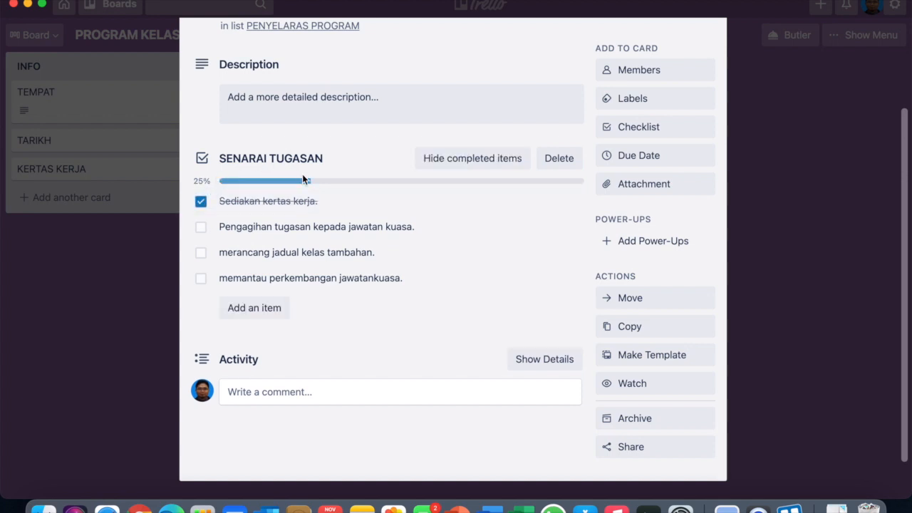
click(203, 229)
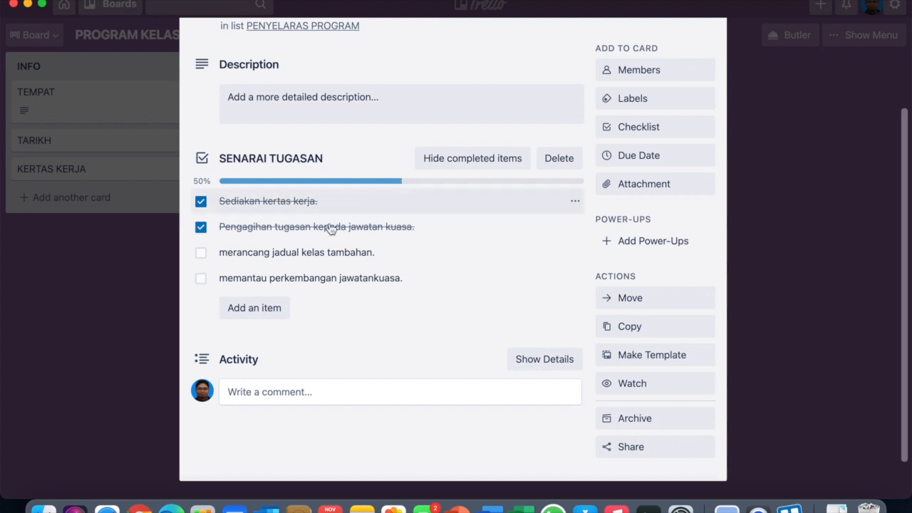
click(201, 260)
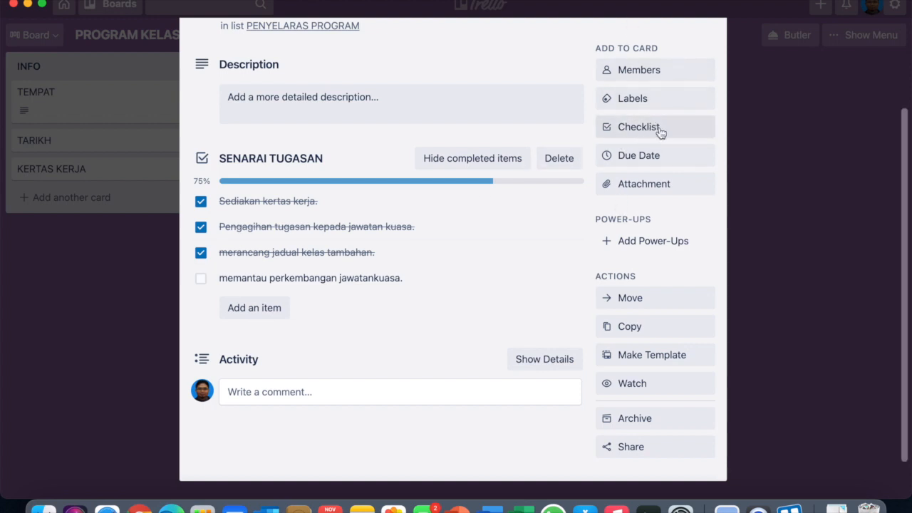
Set the SKOP KERJA PENYELARAS PROGRAM card's due date to January 28, 2021 at 3:31 PM and save it.
click(653, 156)
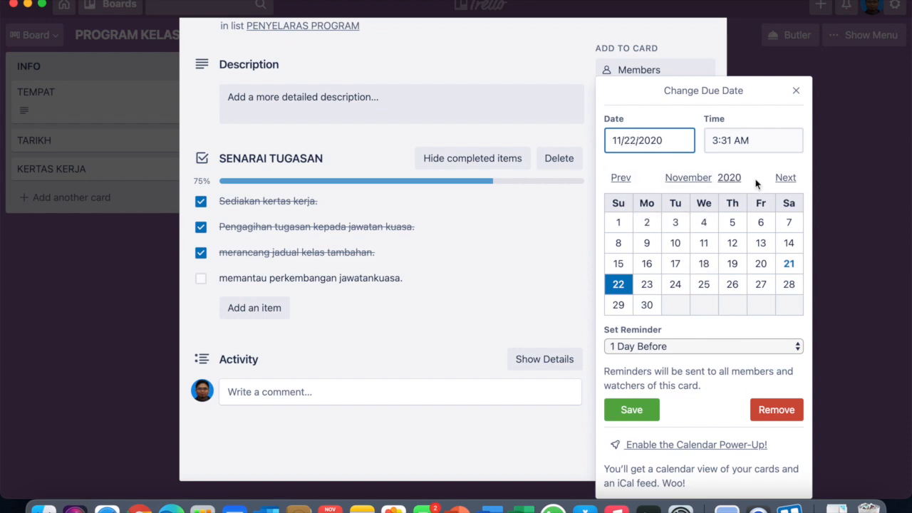
click(786, 178)
click(786, 177)
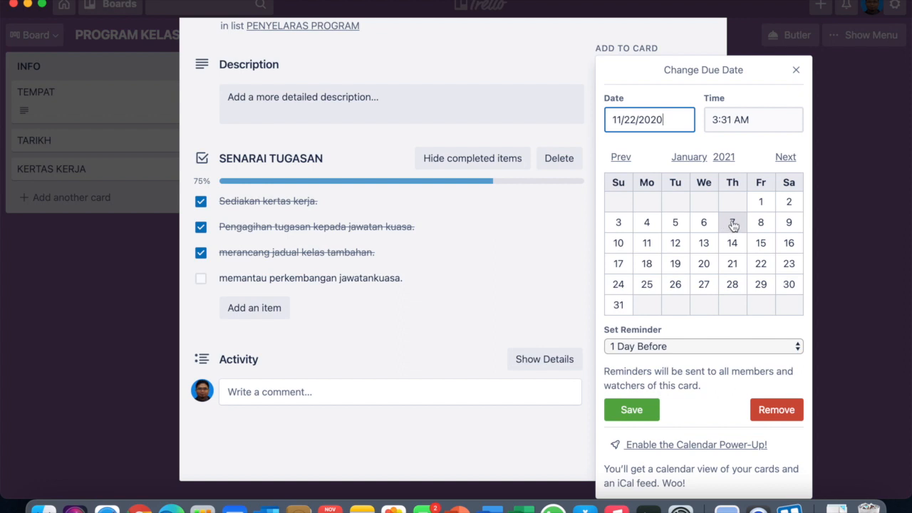
click(734, 287)
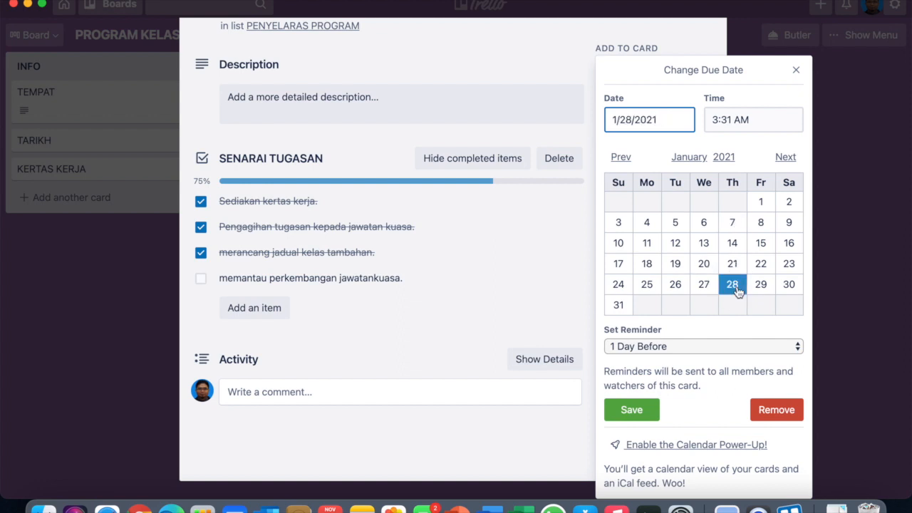
click(735, 119)
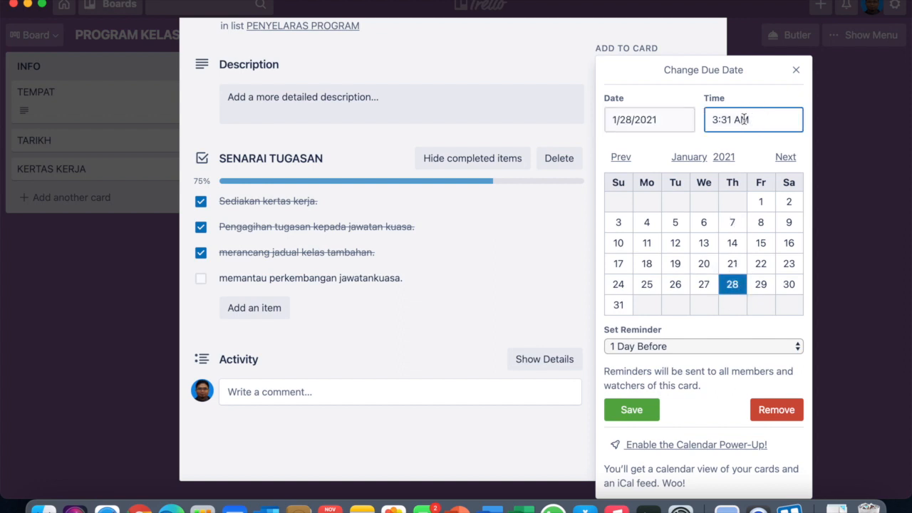
double_click(740, 120)
text(pm)
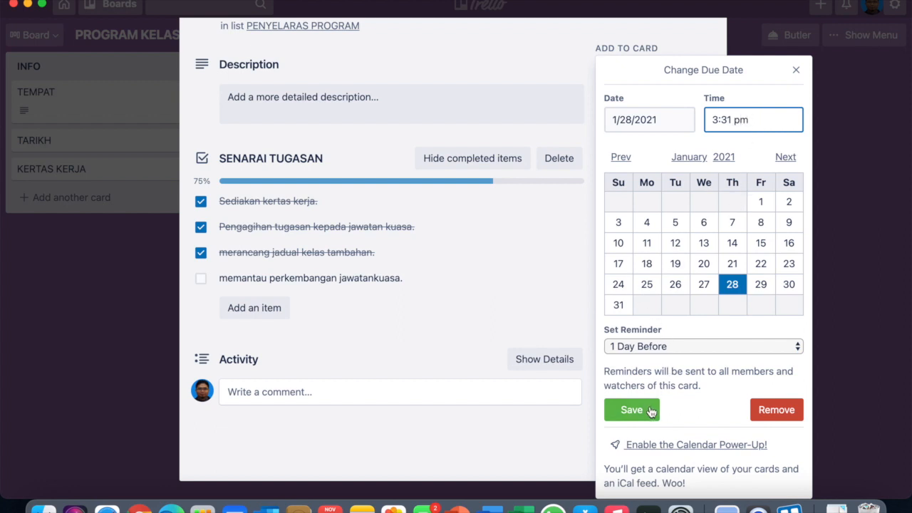
click(625, 409)
scroll(480, 99, up, 3)
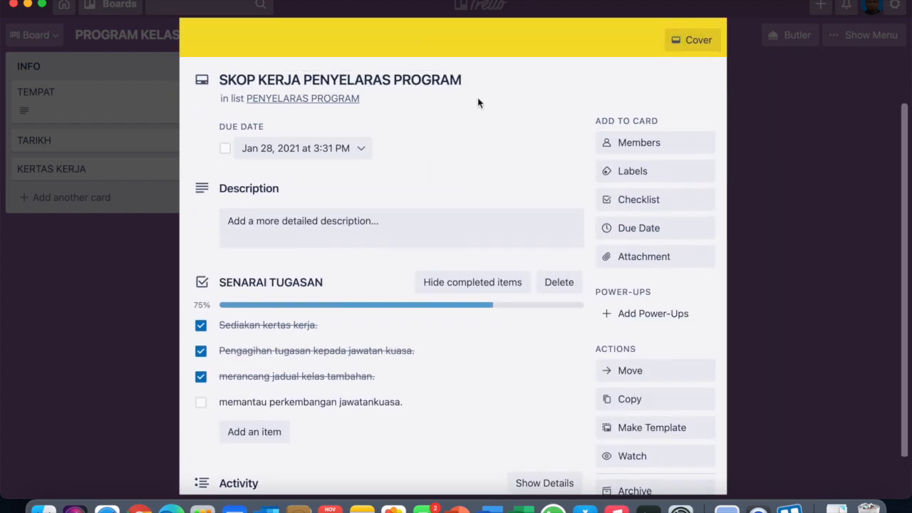
Review the due date settings, checklist and available options of the SKOP KERJA PENYELARAS PROGRAM card, and close the card.
click(359, 169)
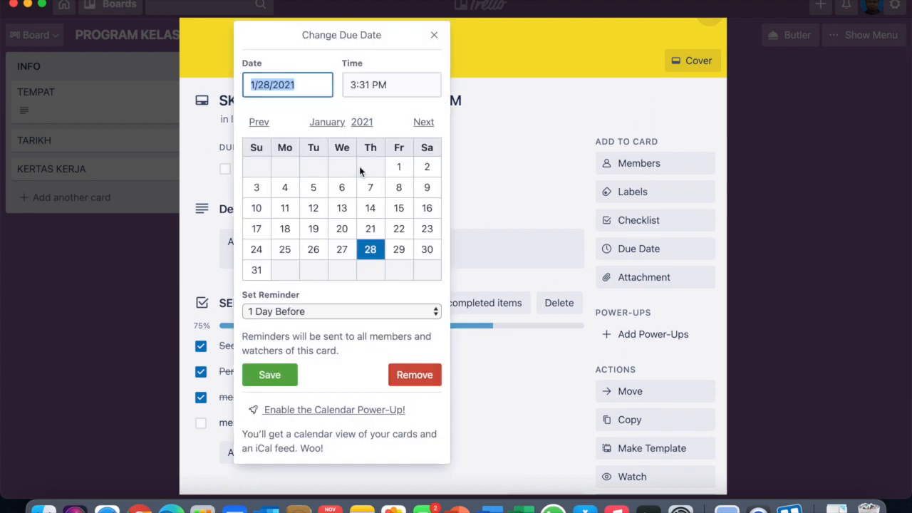
click(468, 197)
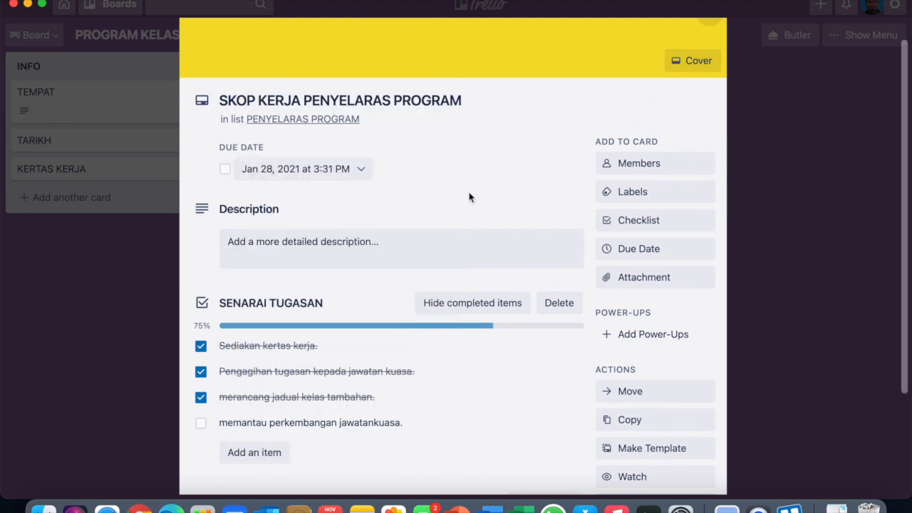
scroll(469, 197, down, 3)
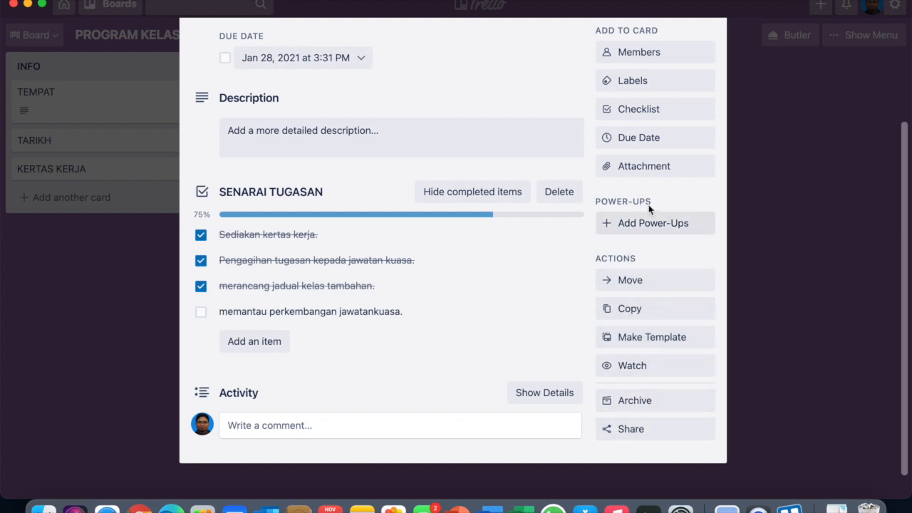
scroll(646, 215, up, 1)
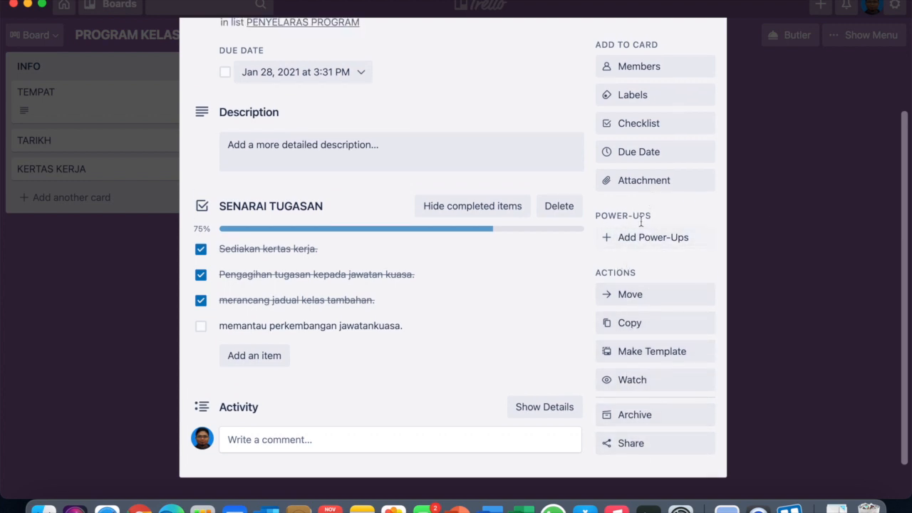
scroll(647, 224, up, 2)
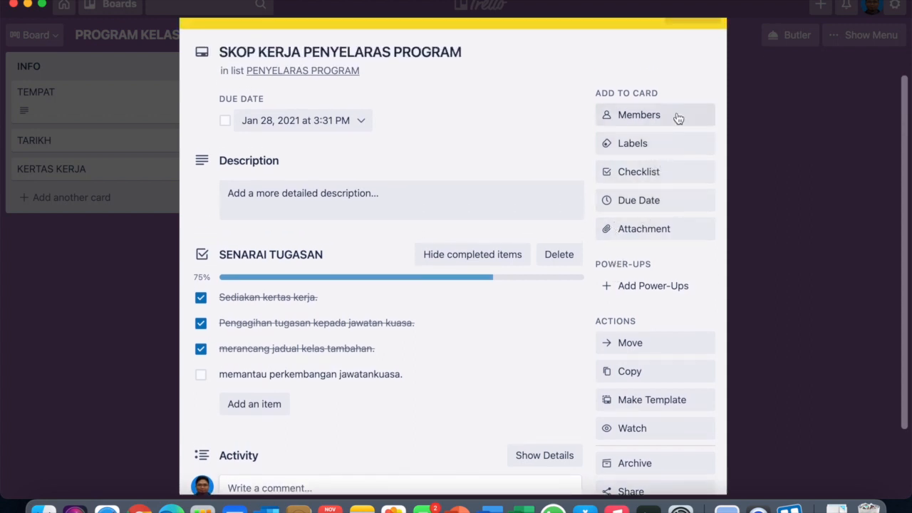
scroll(606, 168, up, 3)
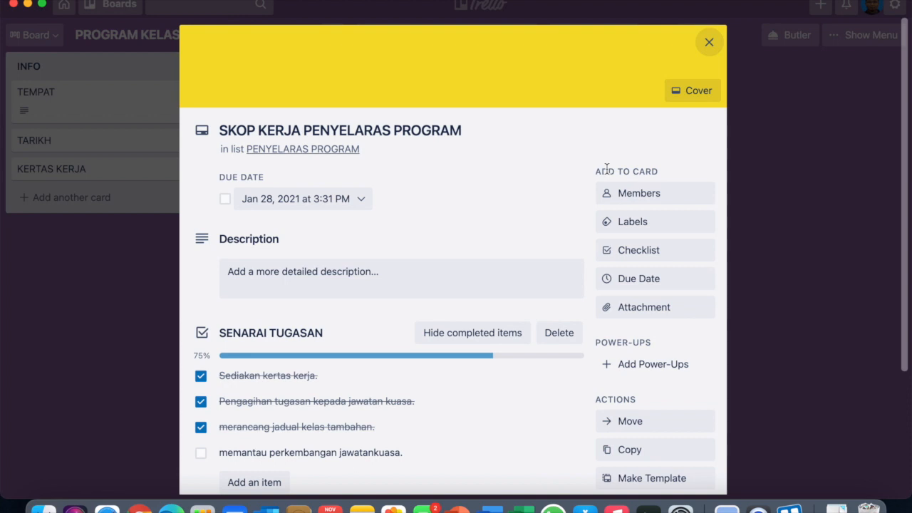
scroll(492, 336, down, 5)
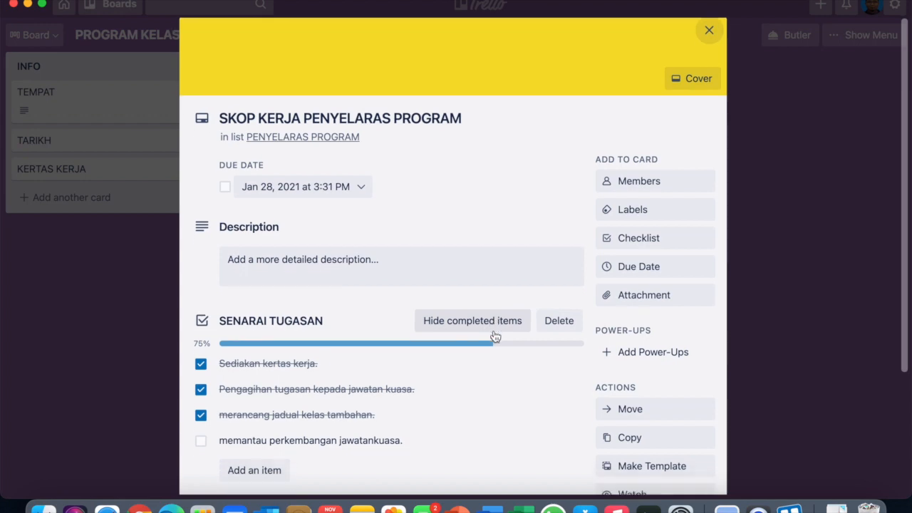
scroll(492, 335, up, 5)
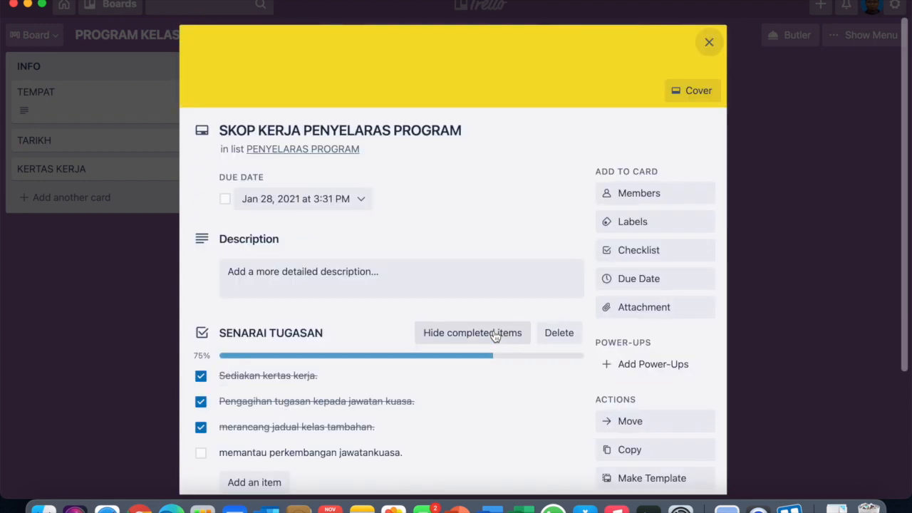
click(709, 42)
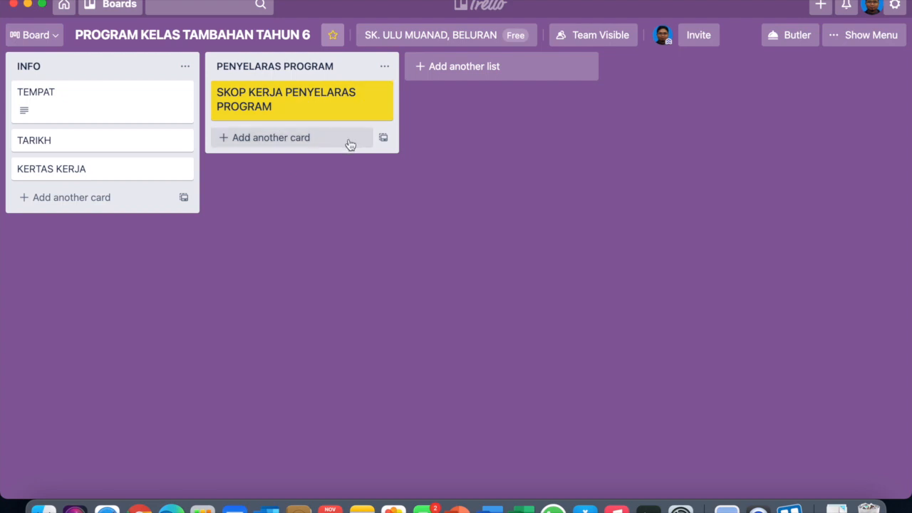
Add a new list titled BENDAHARI to the board.
click(515, 67)
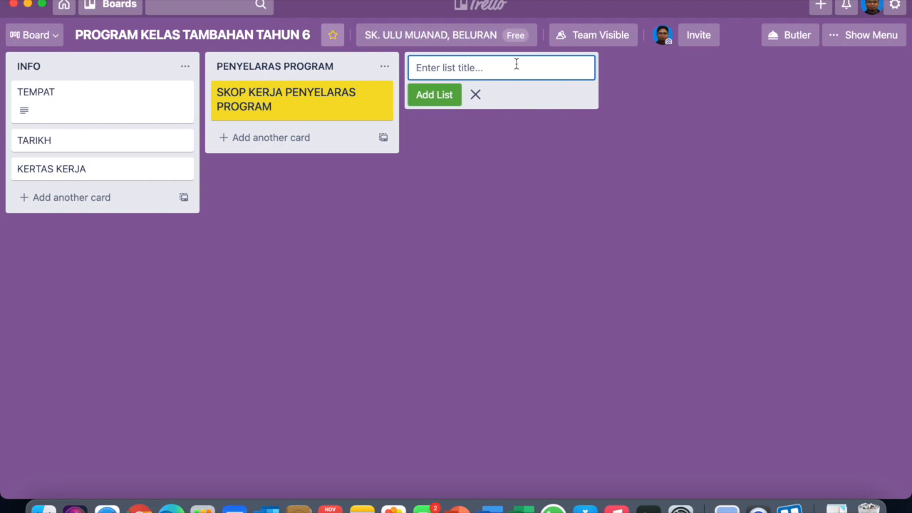
text(BENDAHARI)
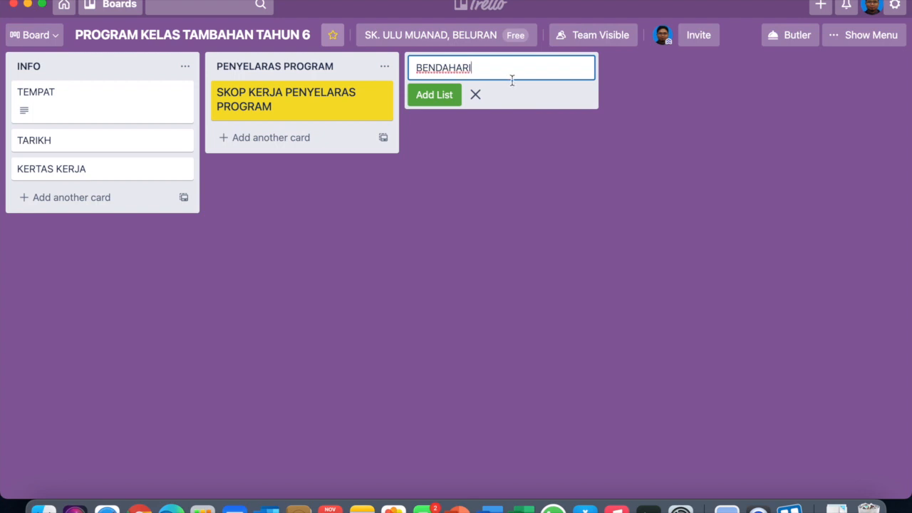
click(448, 95)
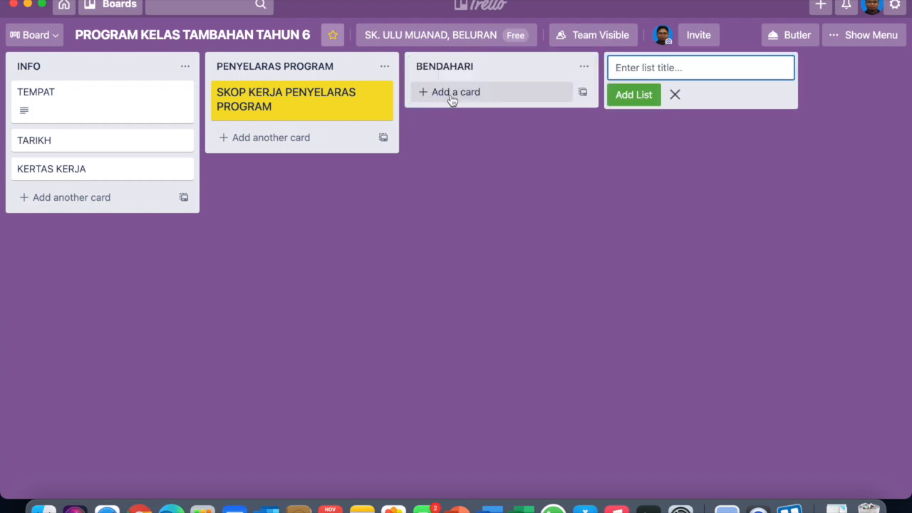
Add a card titled SKOP KERJA BENDAHARI to the BENDAHARI list and open its details.
click(477, 93)
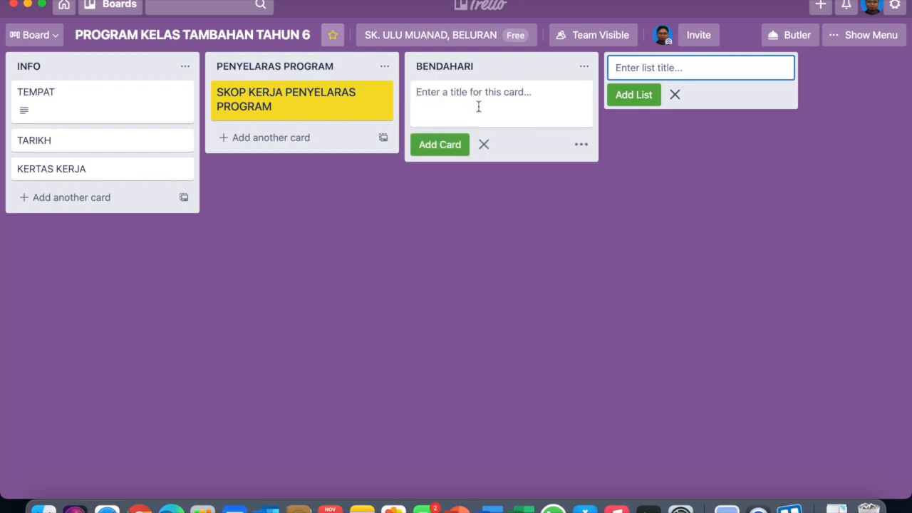
text(SKOP)
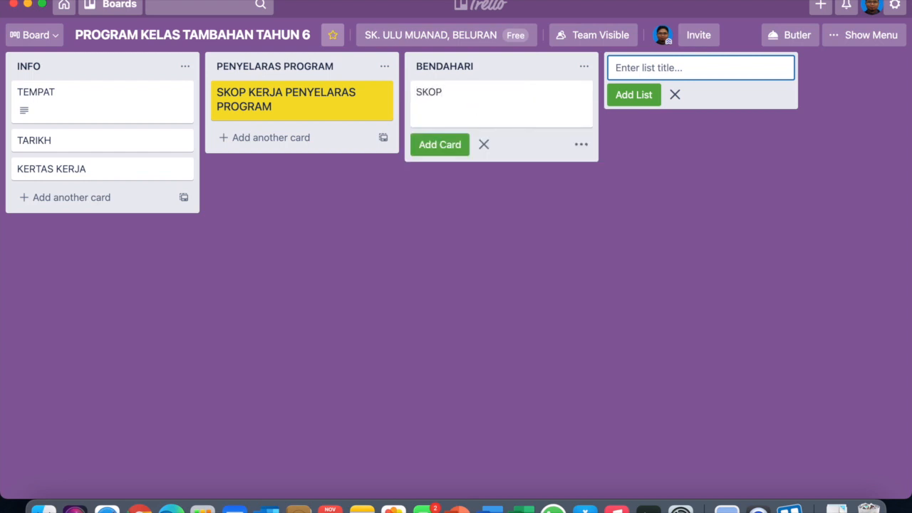
text( KERJA BENDAHAR)
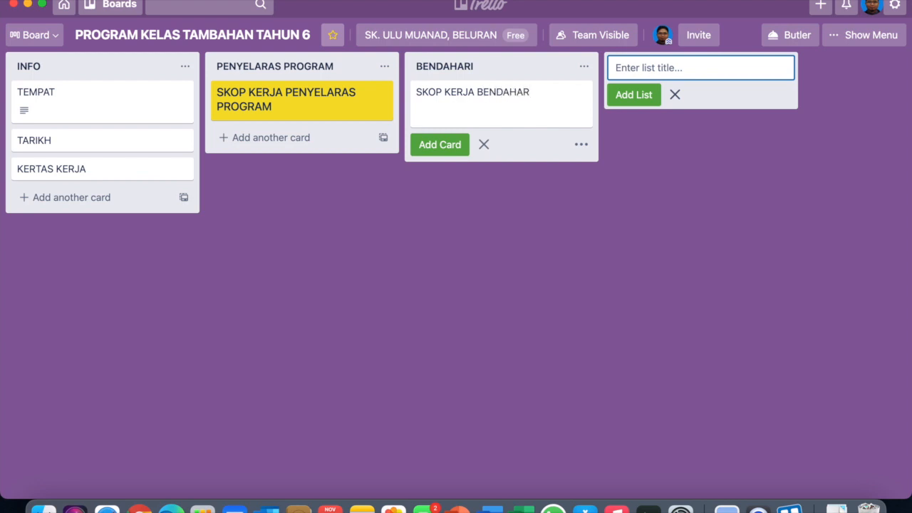
text(I)
click(431, 146)
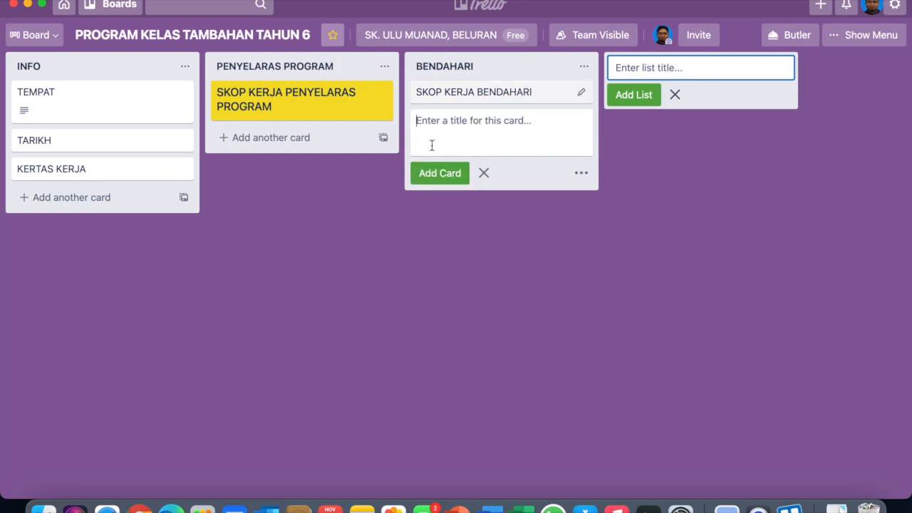
click(475, 96)
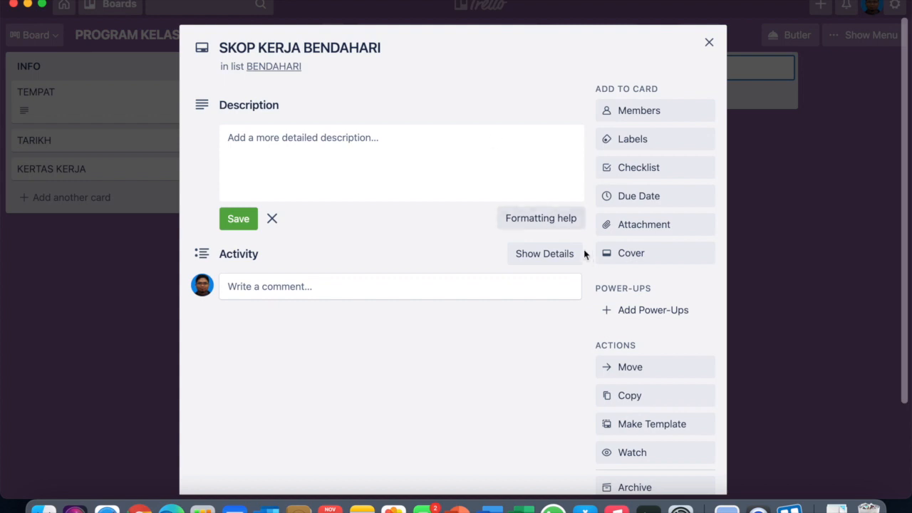
Give the SKOP KERJA BENDAHARI card a light green cover in the full-card size.
click(609, 254)
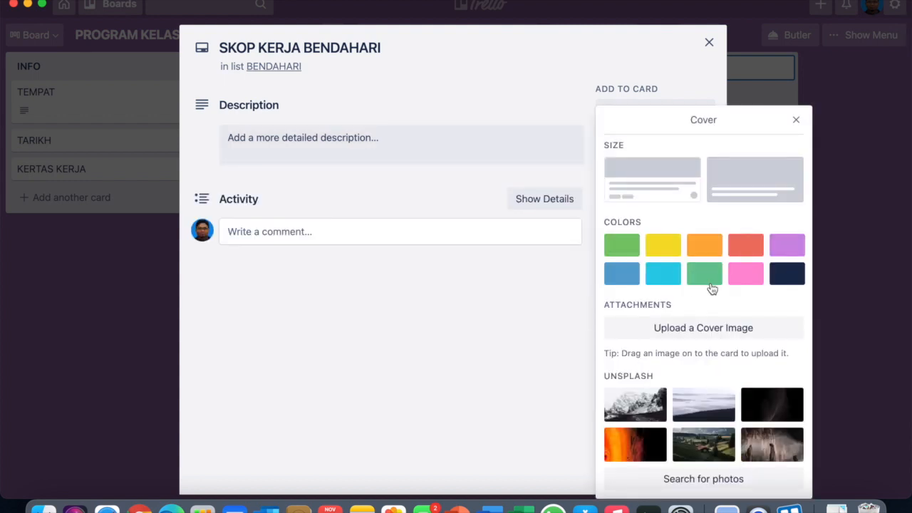
click(708, 280)
click(757, 155)
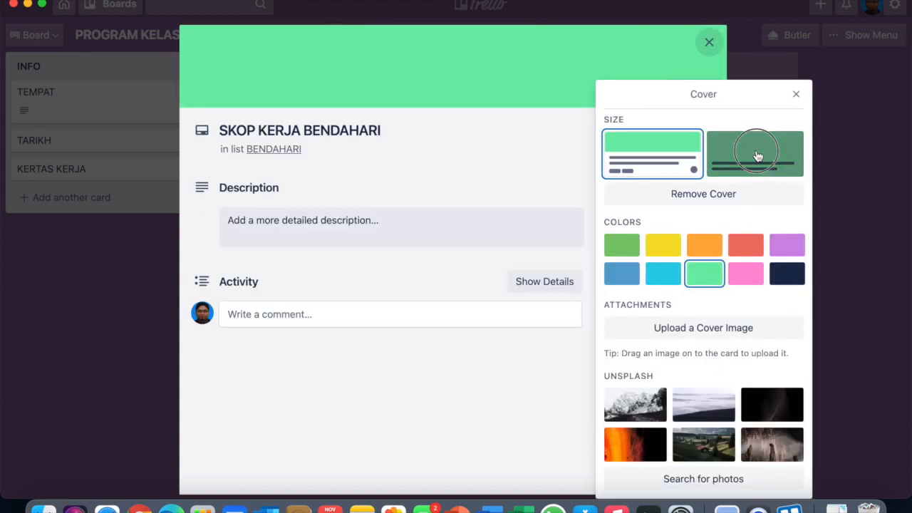
click(796, 93)
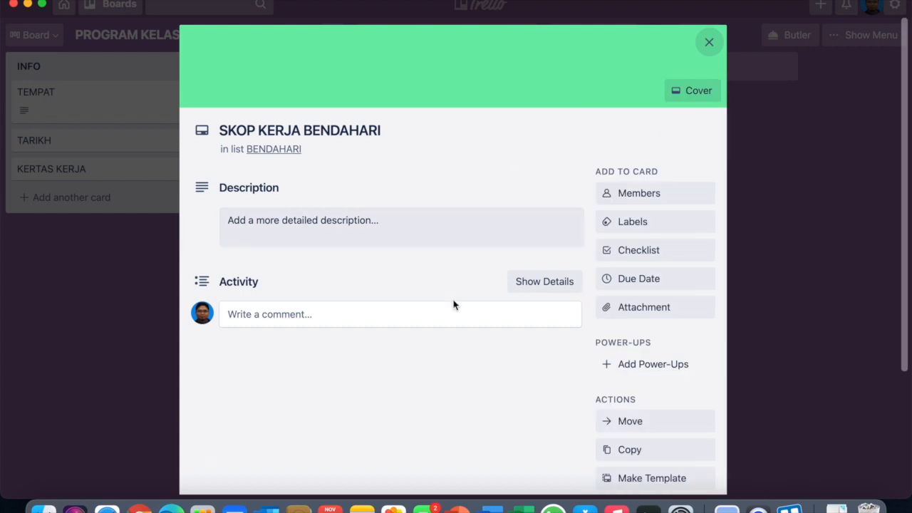
Add a checklist titled SENARAI TUGASAN BENDAHARI to the card without copying items from another checklist.
click(623, 253)
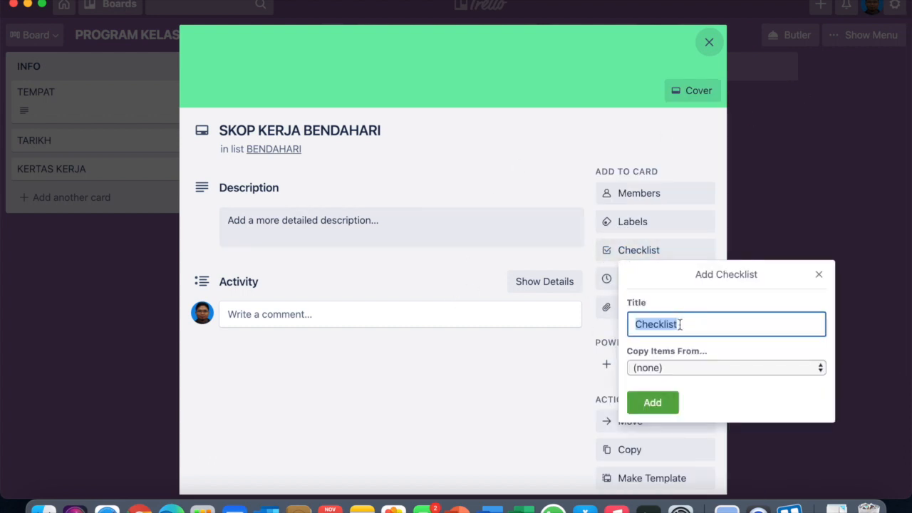
click(656, 367)
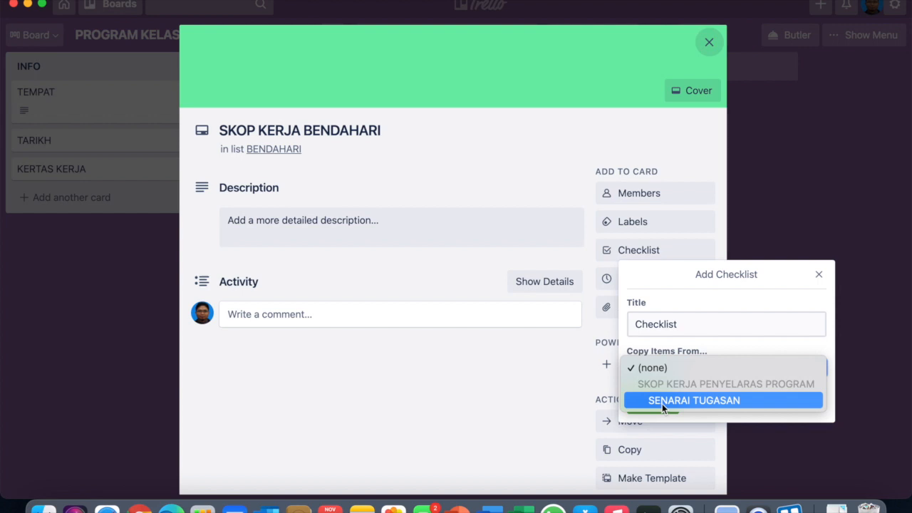
click(673, 367)
double_click(688, 322)
drag(689, 322, 595, 324)
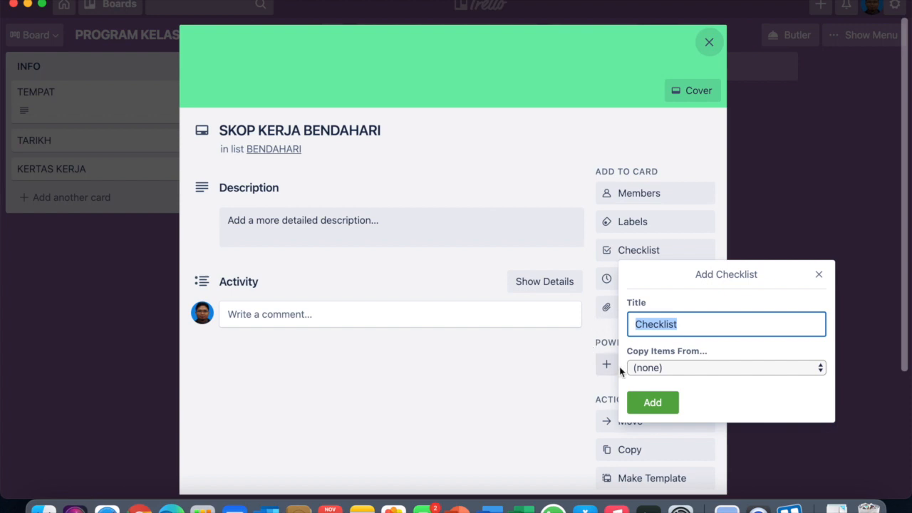
click(644, 368)
click(677, 325)
drag(677, 319, 582, 323)
text(S)
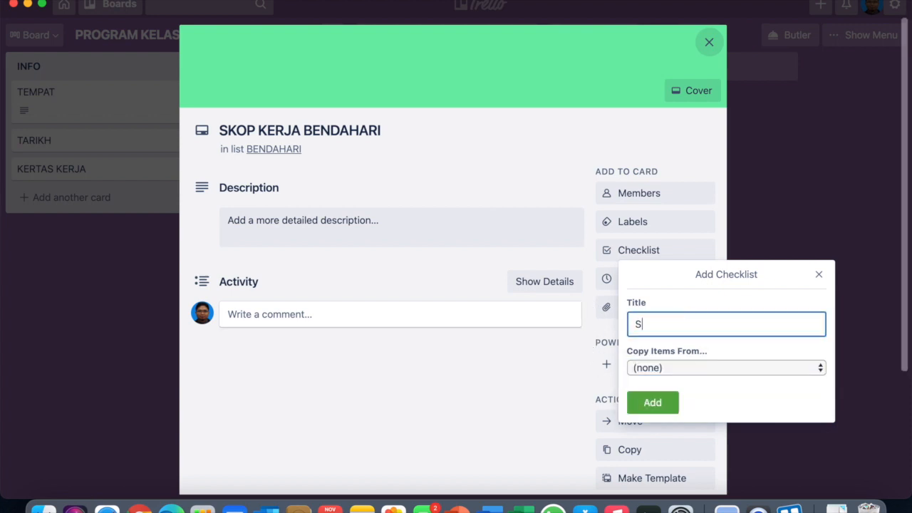
text(ENARAI TUGSAN)
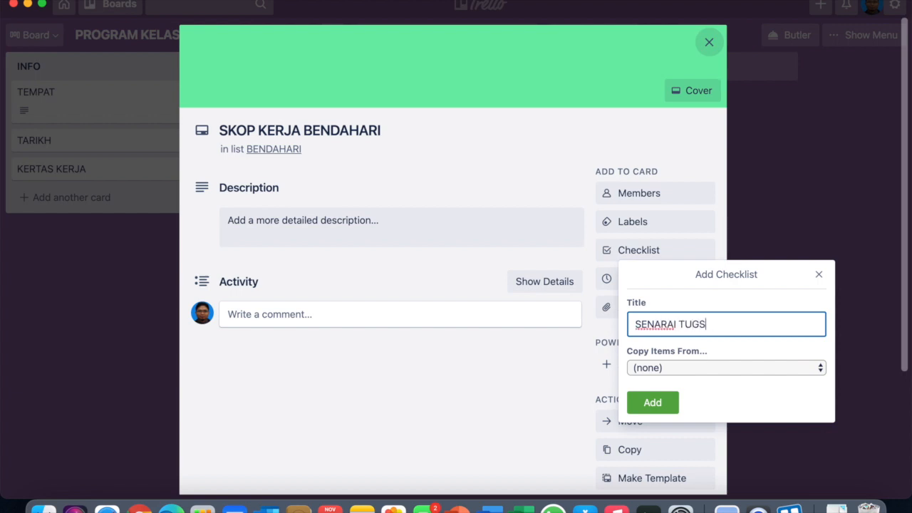
key(BackSpace)
key(BackSpace)
text(ASAN BENDAHARI)
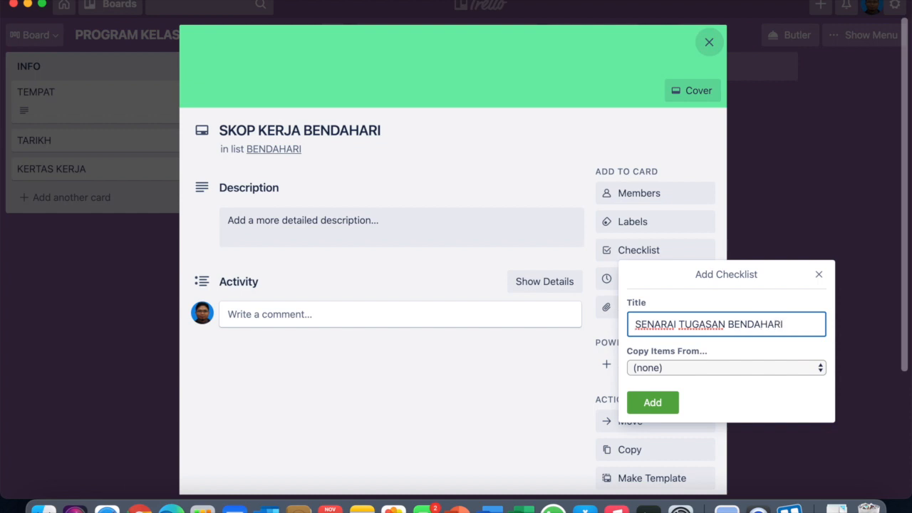
click(644, 407)
Add the item "berbincang dengan penyelaras dan guru besar mengenai kewangan" to the SENARAI TUGASAN BENDAHARI checklist.
click(366, 330)
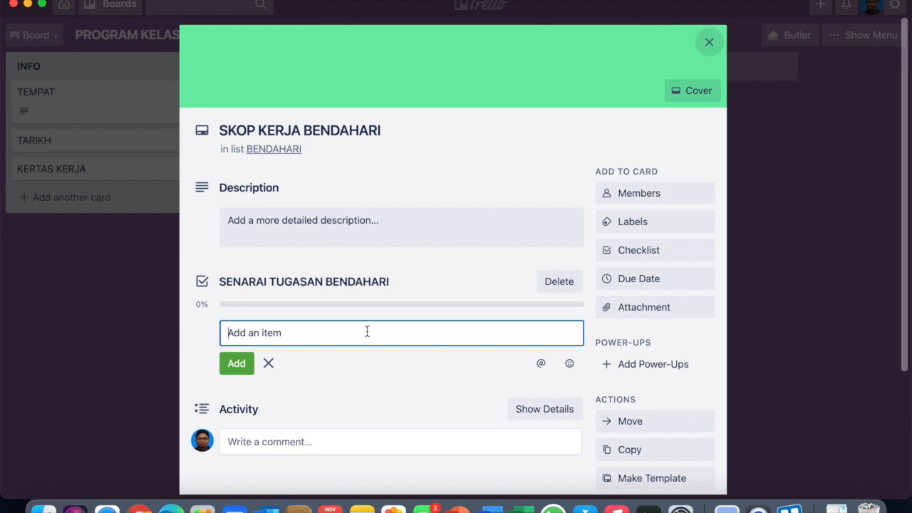
text(meye)
key(BackSpace)
key(BackSpace)
key(BackSpace)
key(BackSpace)
text(berbincang dengan )
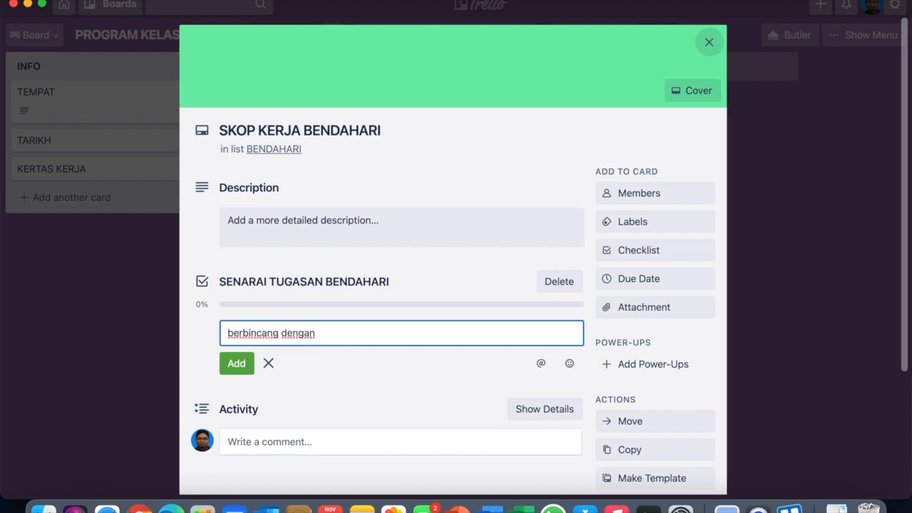
text(penyelaras dan guru besar)
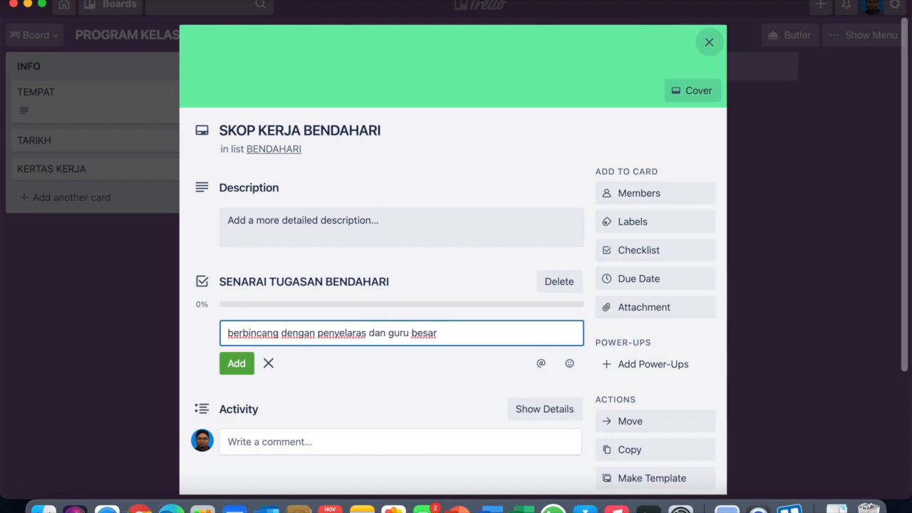
text( mengenai kewangan)
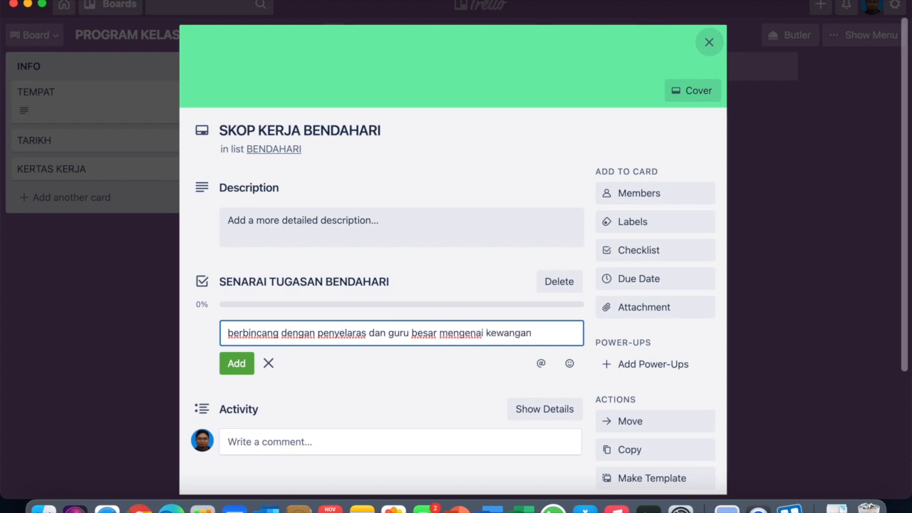
click(235, 363)
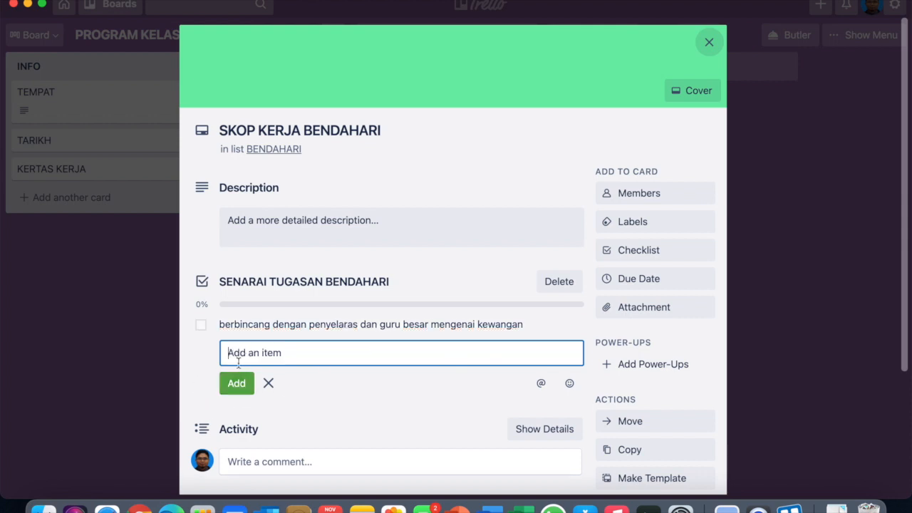
Mark the checklist item about discussing kewangan as complete and close the SKOP KERJA BENDAHARI card.
scroll(238, 362, down, 2)
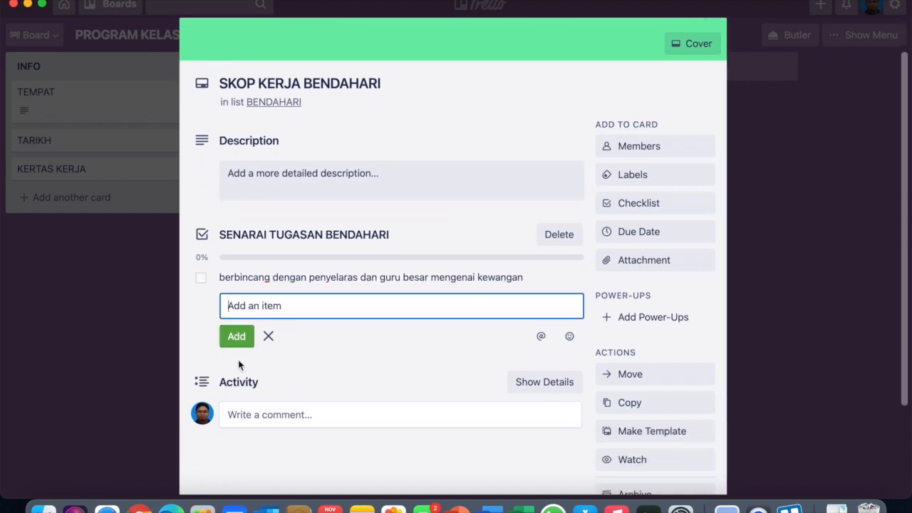
click(203, 281)
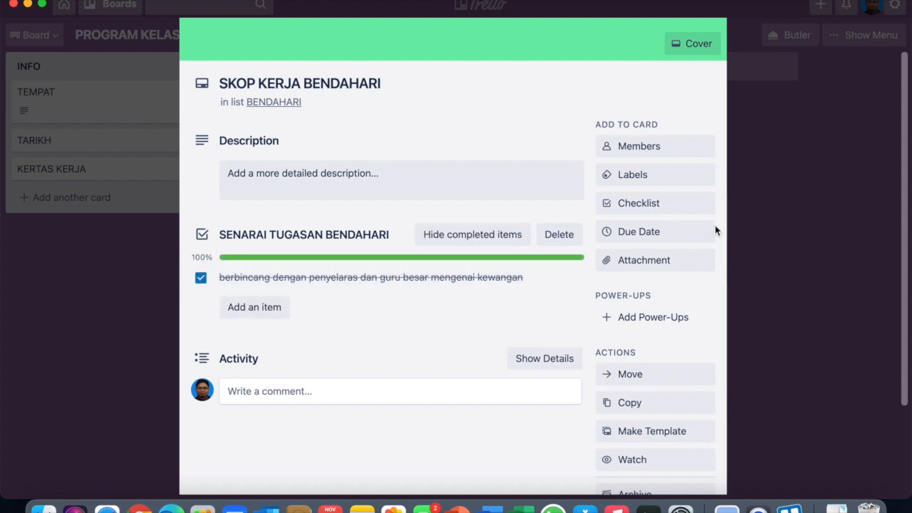
click(775, 225)
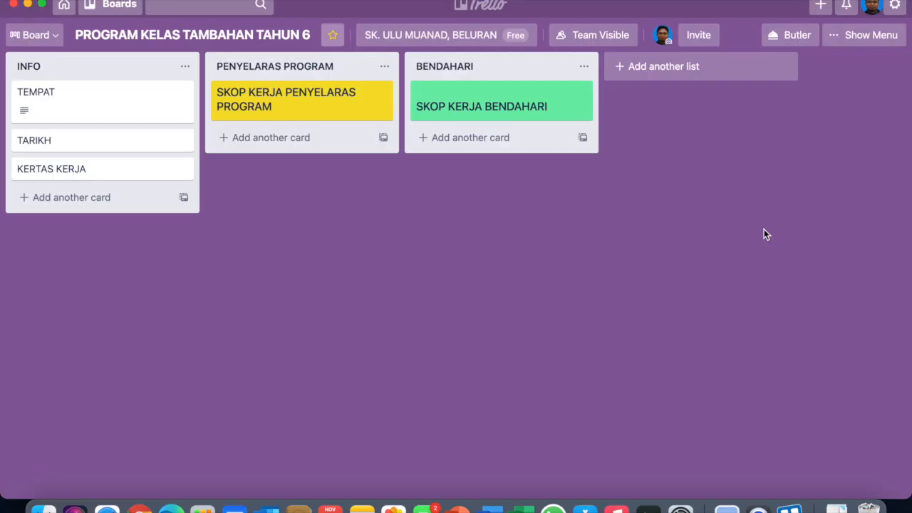
Add a new list titled MAKANAN to the board.
click(689, 69)
click(688, 71)
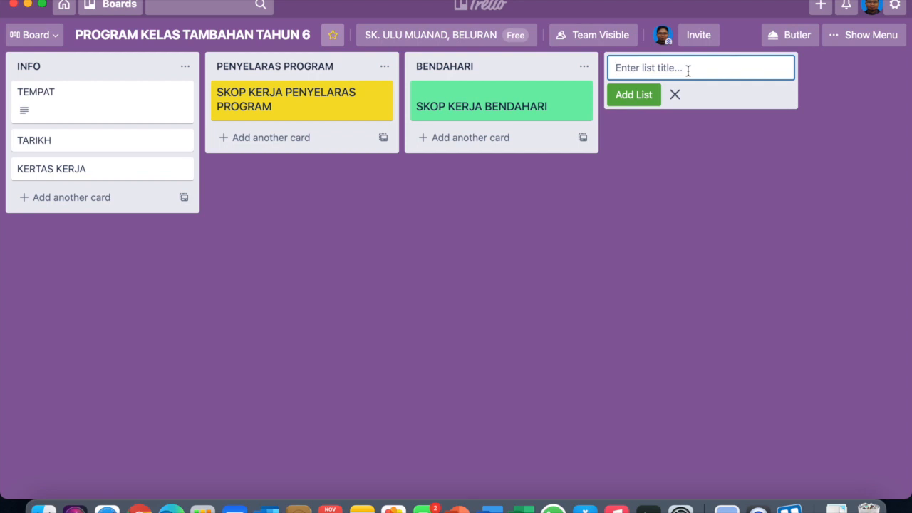
text(MAKANAN)
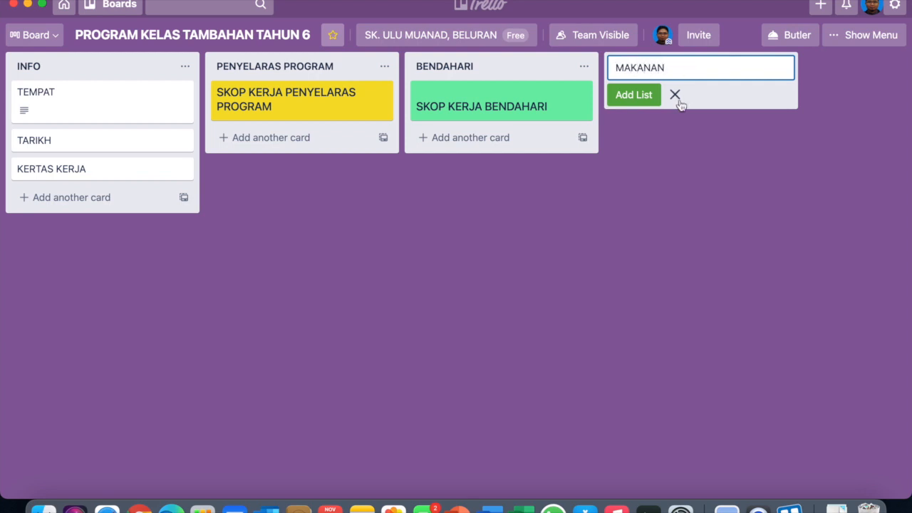
click(634, 95)
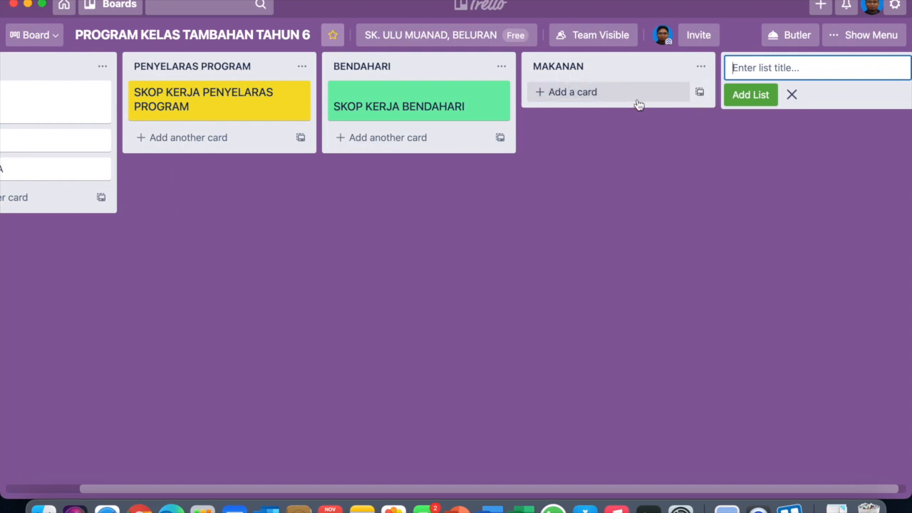
Add a card titled SKOP KERJA MAKANAN to the MAKANAN list and open its details.
click(637, 100)
text(SKO)
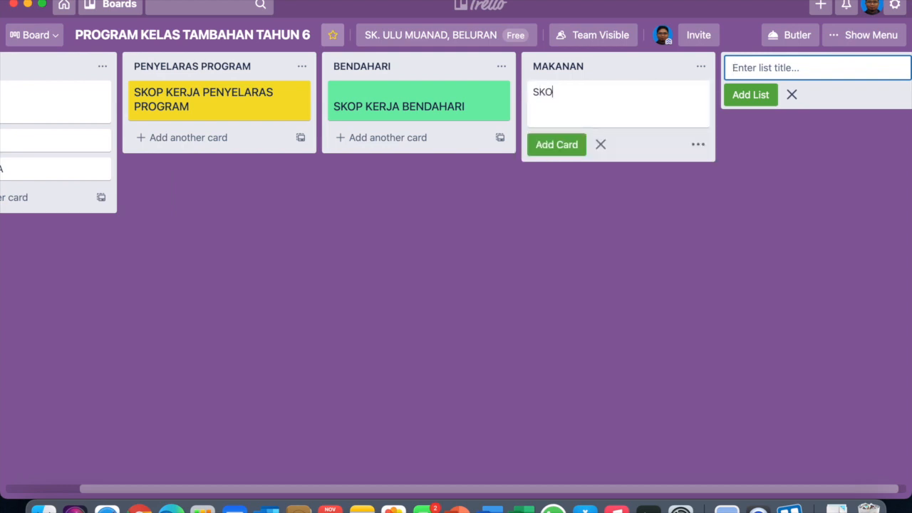
text(P KERJA MAKANAN)
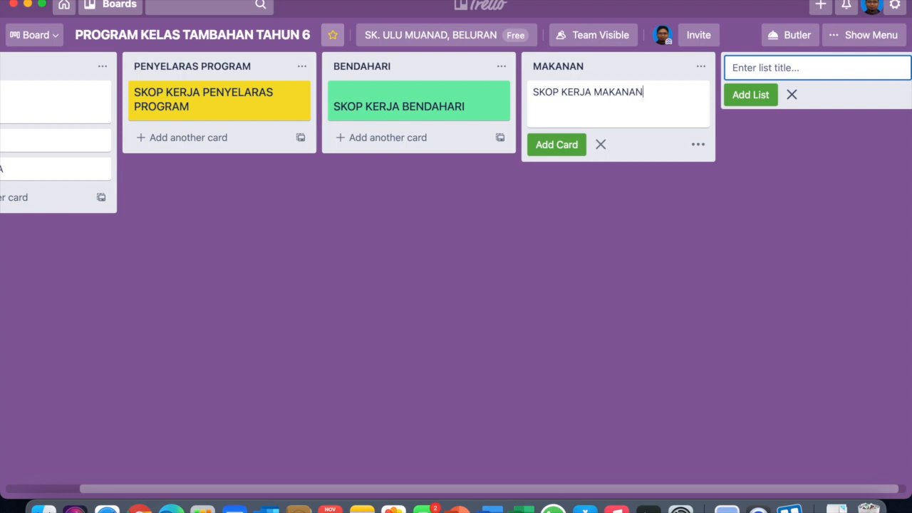
click(559, 144)
click(677, 94)
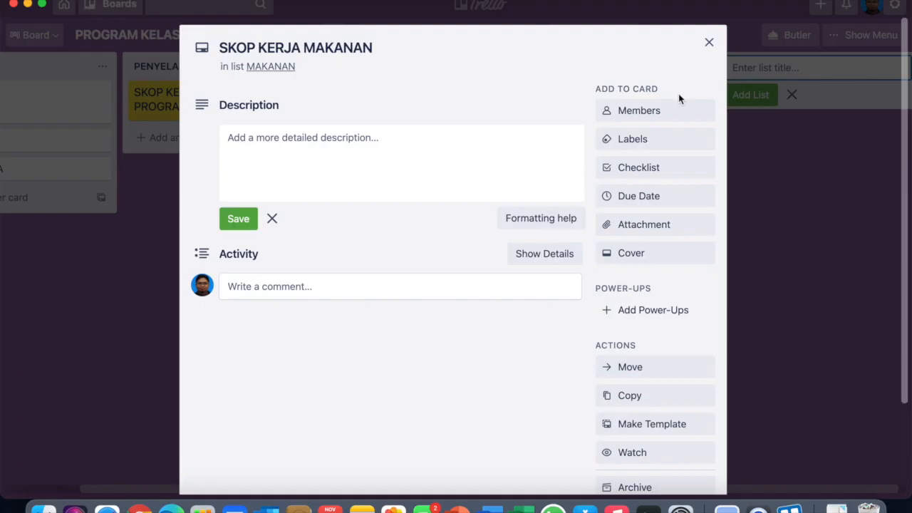
Give the SKOP KERJA MAKANAN card an orange cover, compare both cover sizes, keep the full-card size and close the card.
click(641, 253)
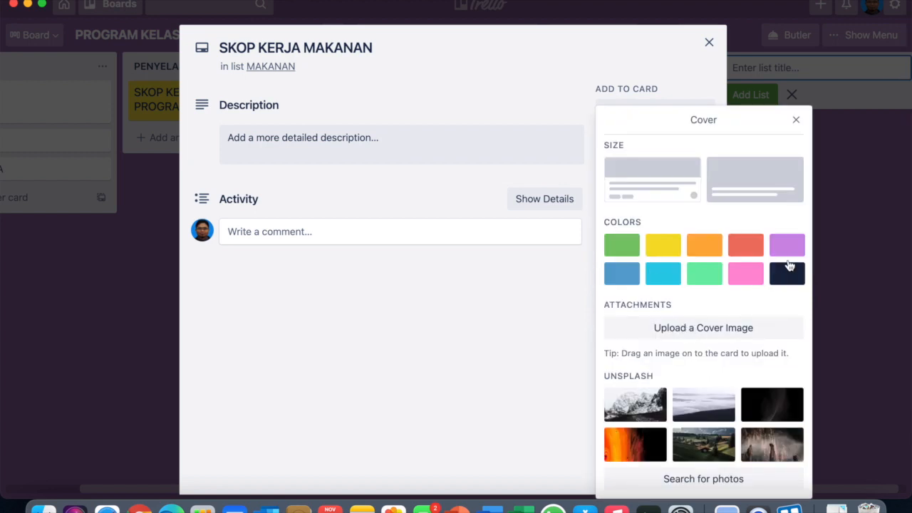
click(704, 244)
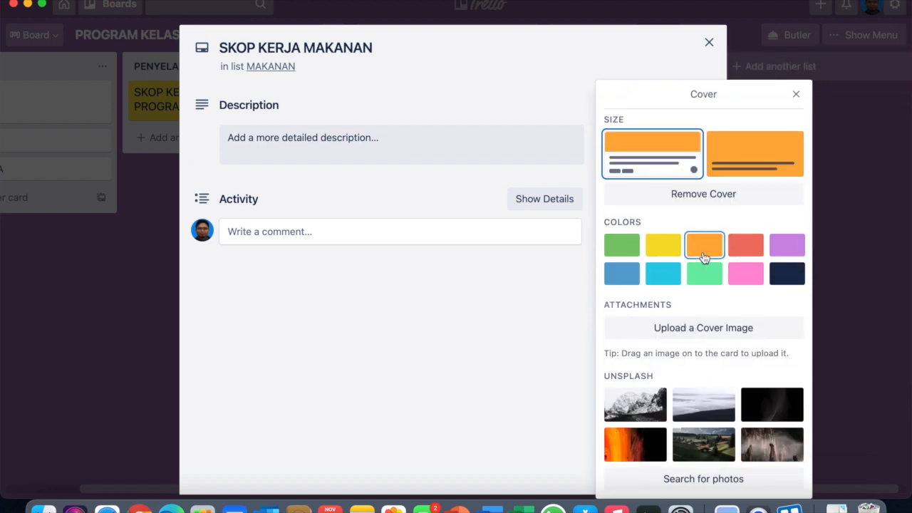
click(763, 154)
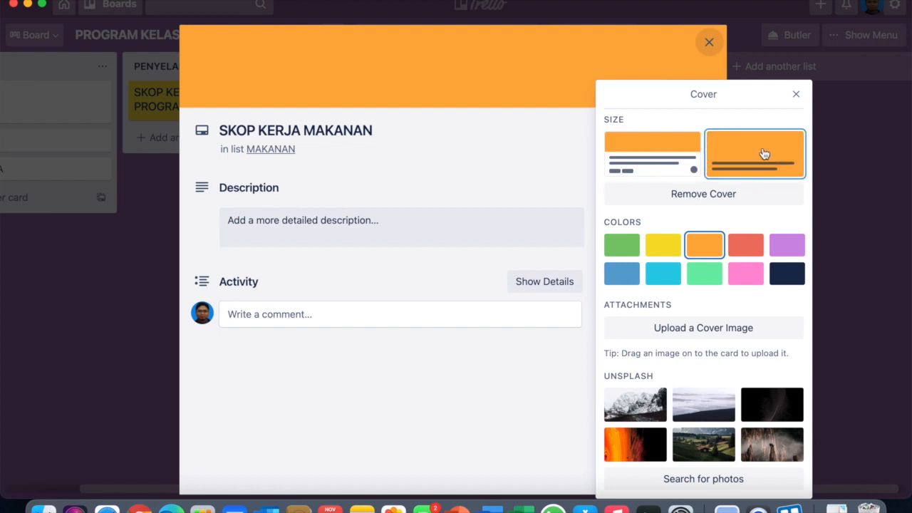
click(651, 153)
click(754, 158)
click(682, 156)
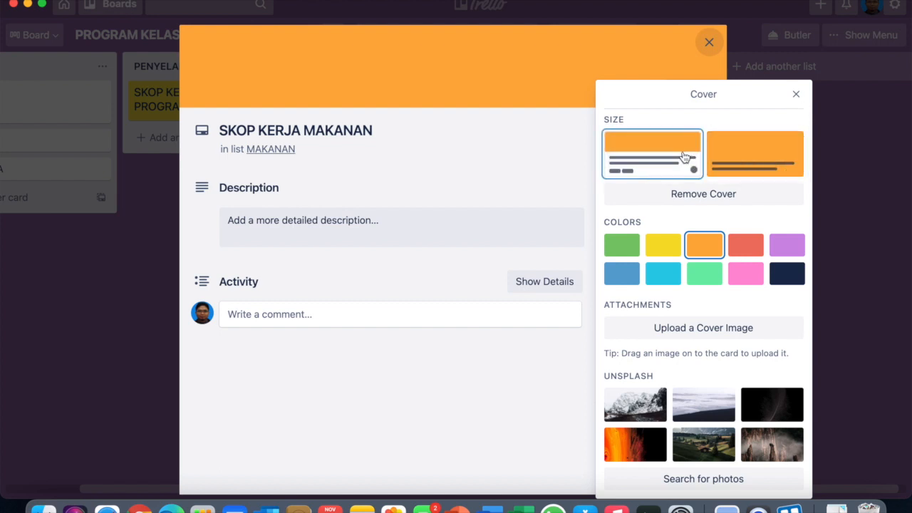
click(765, 149)
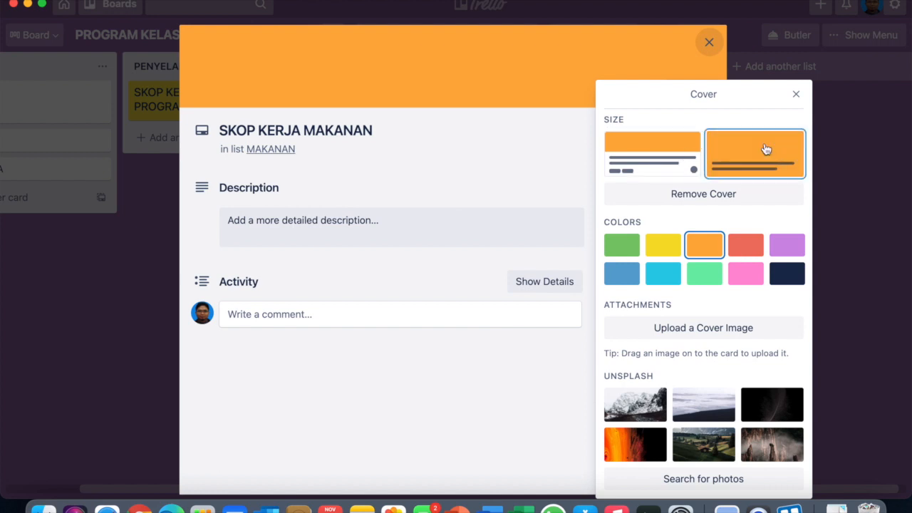
click(796, 94)
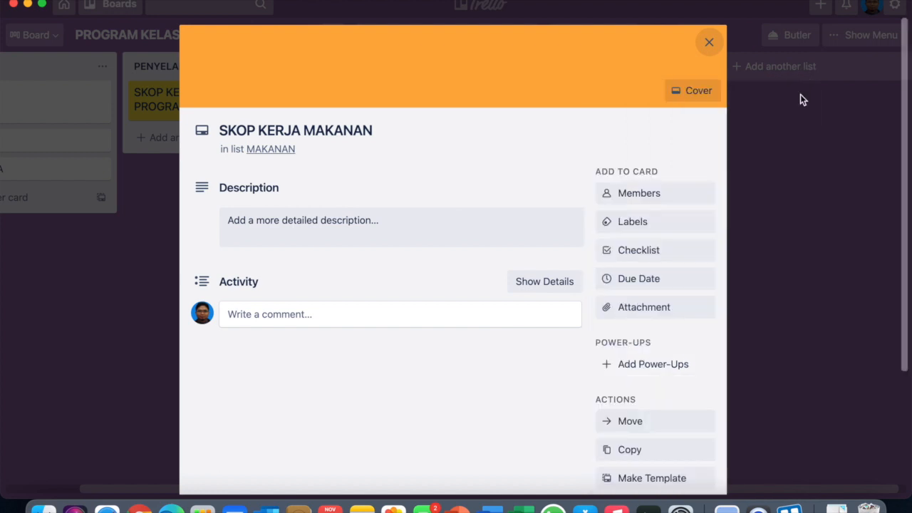
click(709, 42)
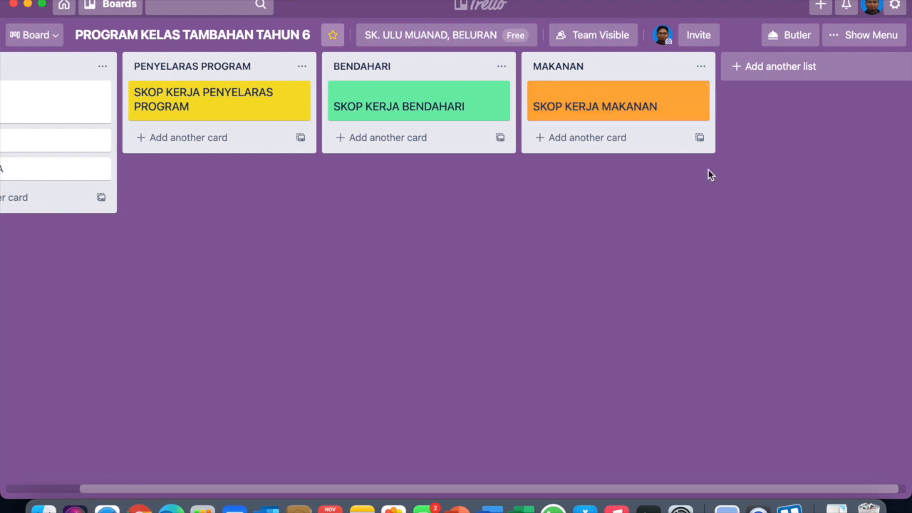
Add a checklist titled SENARAI TUGASAN MAKANAN to the SKOP KERJA MAKANAN card without copying items from another checklist.
click(636, 116)
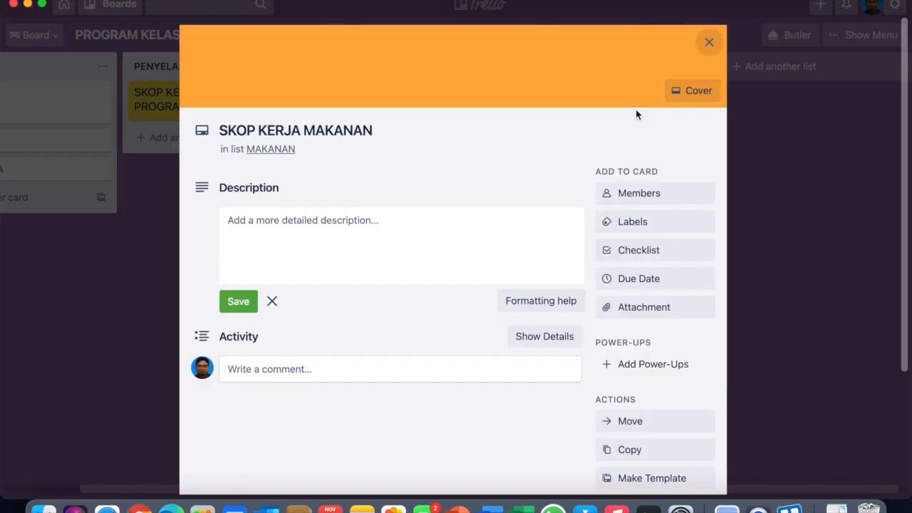
click(623, 259)
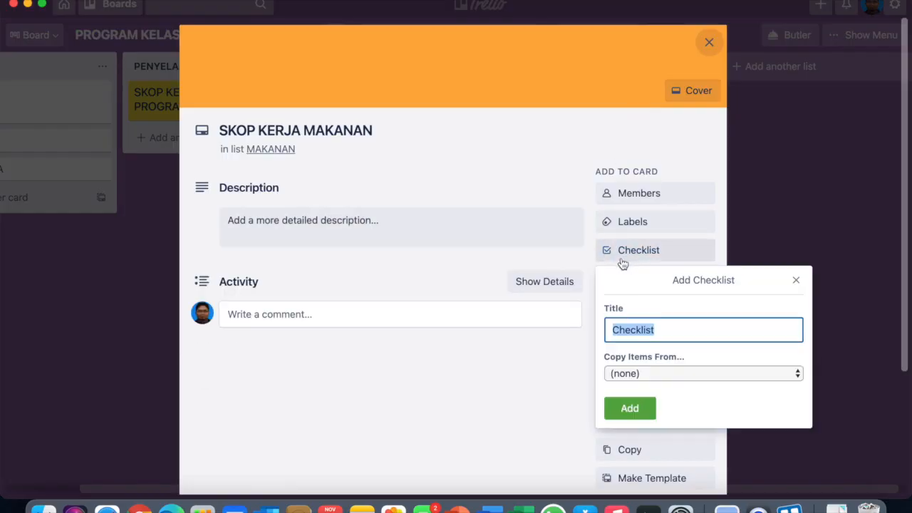
click(655, 375)
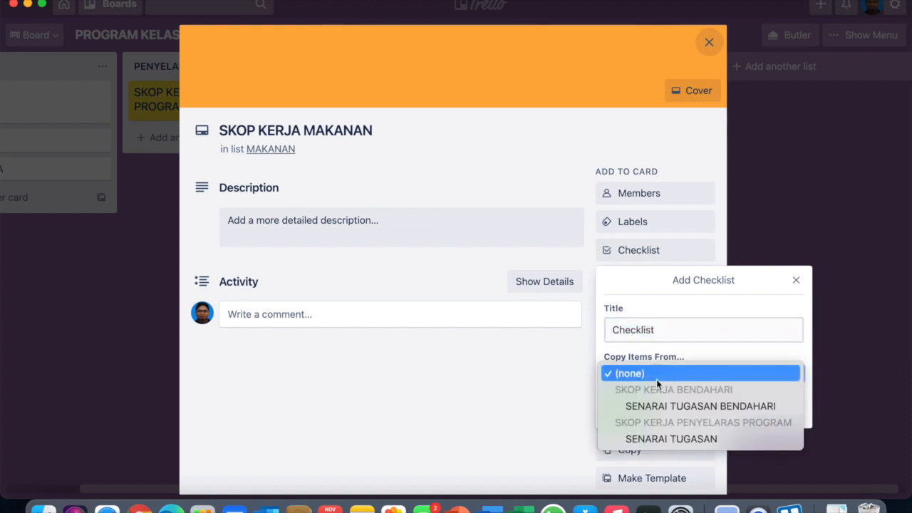
click(682, 331)
click(682, 329)
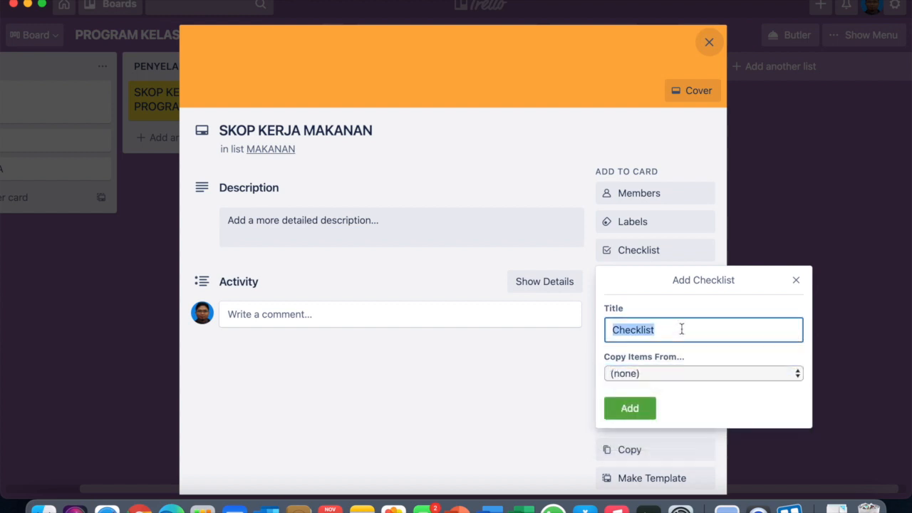
key(super+a)
text(SE)
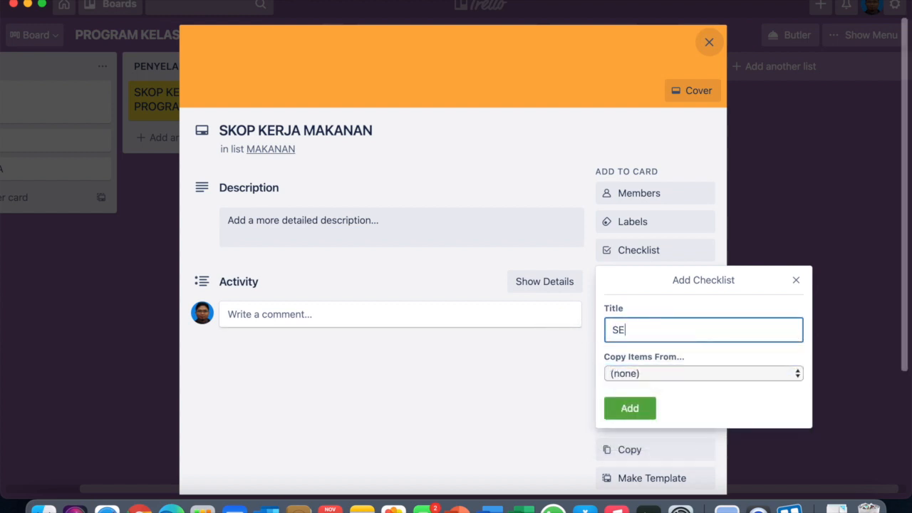
text(NARAI TUGASAN MAKANAN)
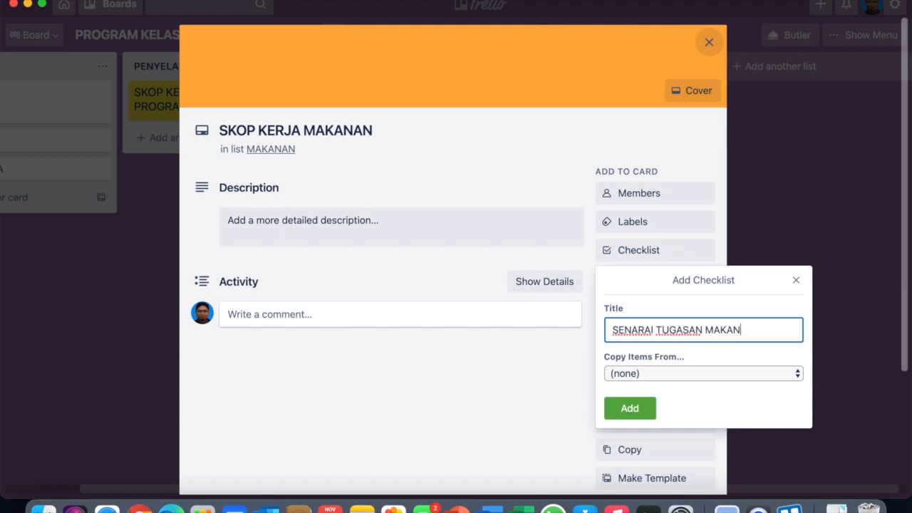
click(622, 416)
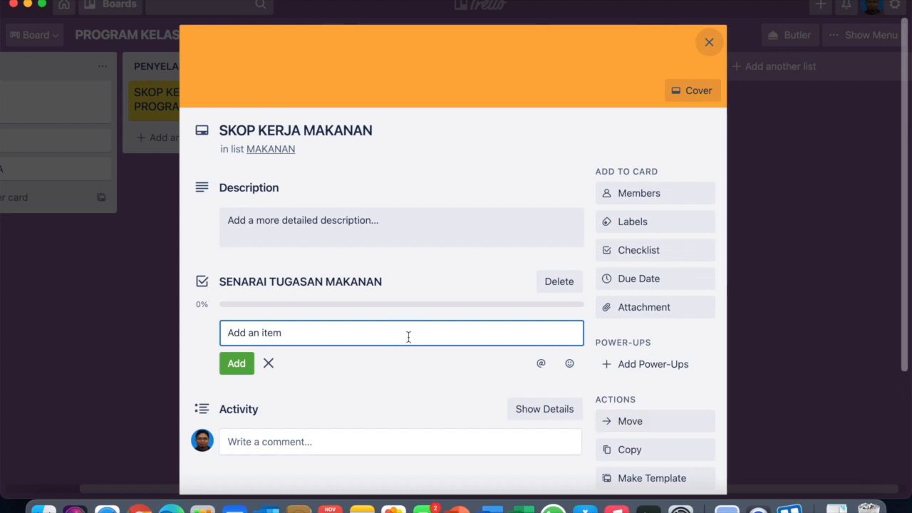
Add the items "Menyediakan menu." and "Berbincang dengan wakil kantin." to the SENARAI TUGASAN MAKANAN checklist.
text(Menyediakan m)
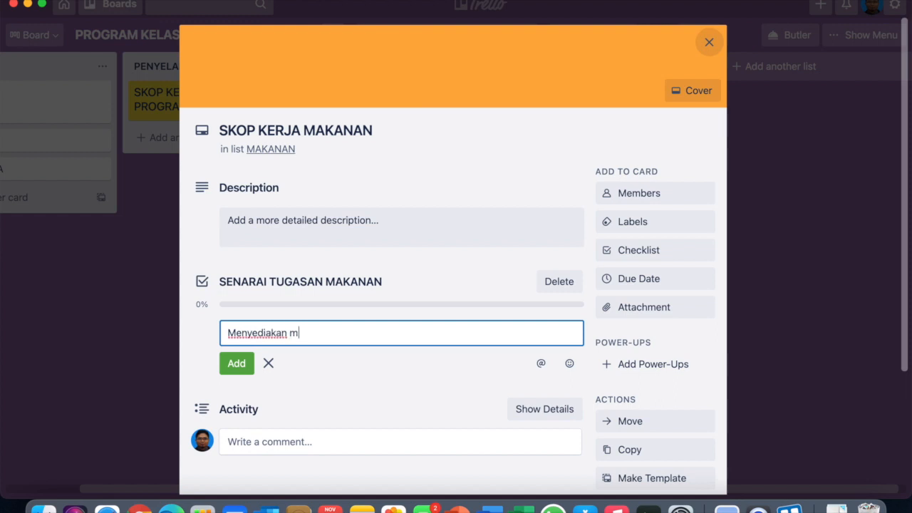
text(enu.)
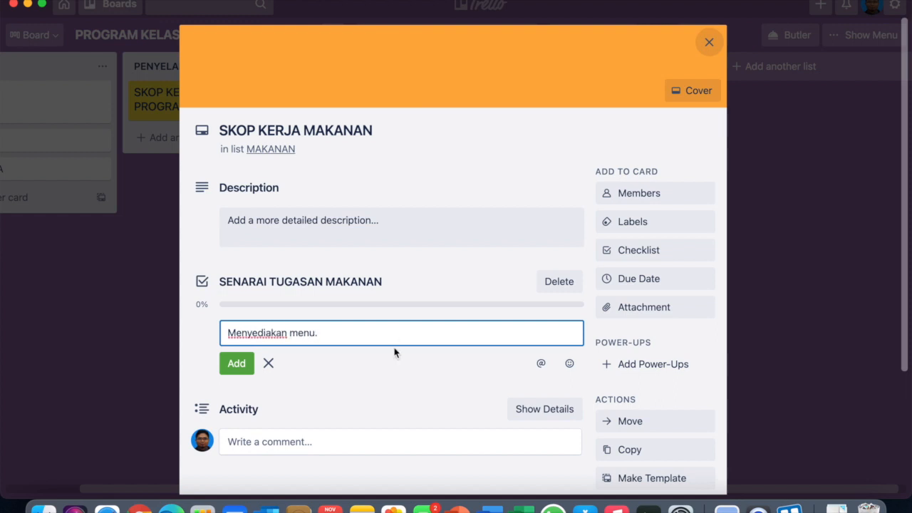
click(238, 363)
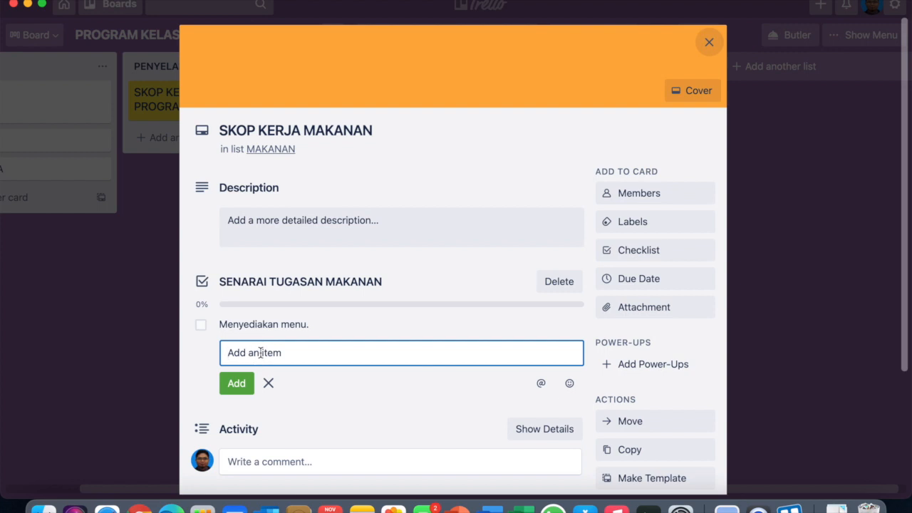
text(Berbincang dengan )
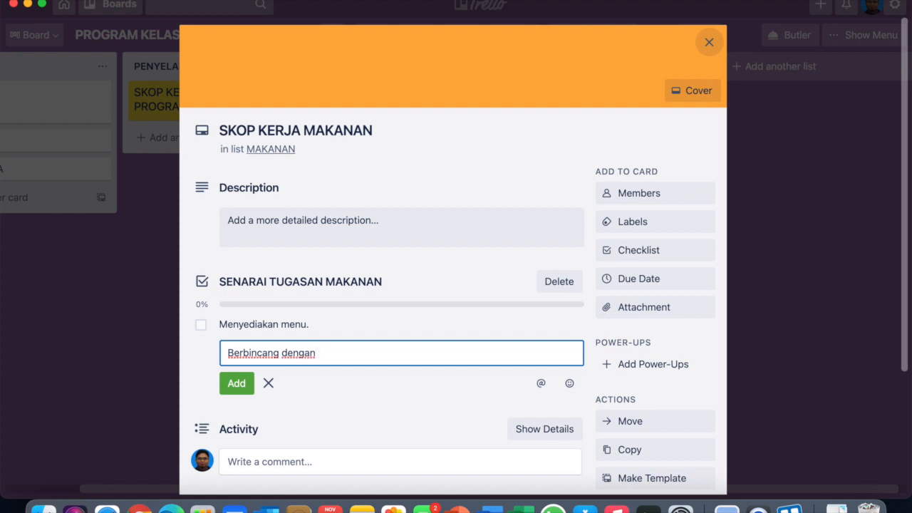
text(wakil kantin.)
click(230, 383)
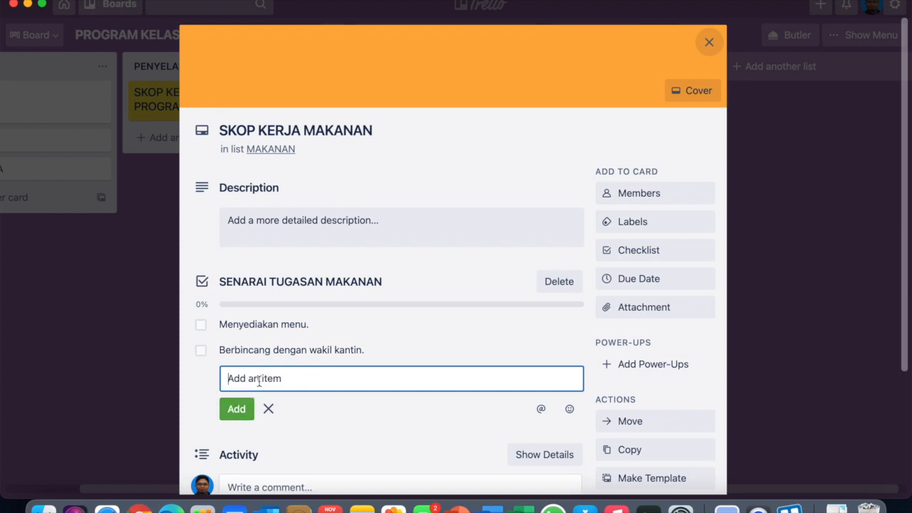
Add the item "Memantau pemberian makanan kepada pelajar." to the SENARAI TUGASAN MAKANAN checklist.
text(Memanta p)
key(BackSpace)
text(pemberi)
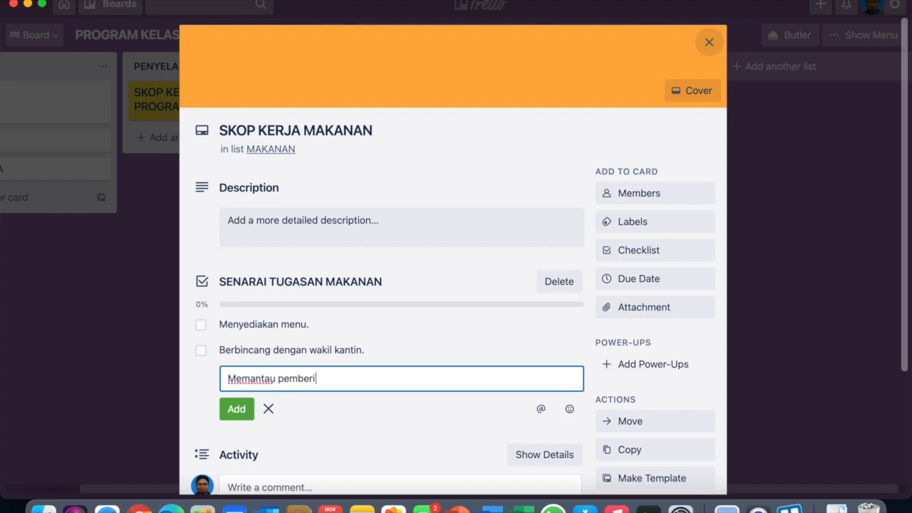
text(an makanan ke)
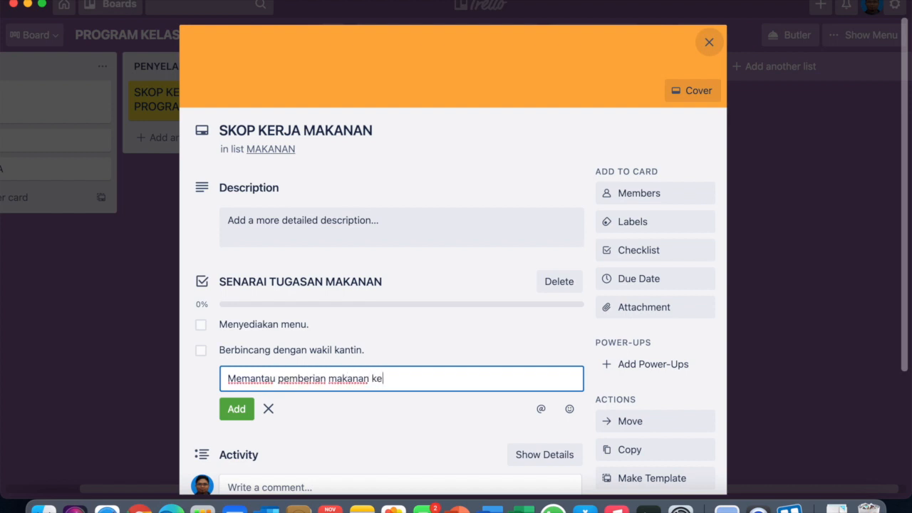
text(pada pelajar.)
click(228, 404)
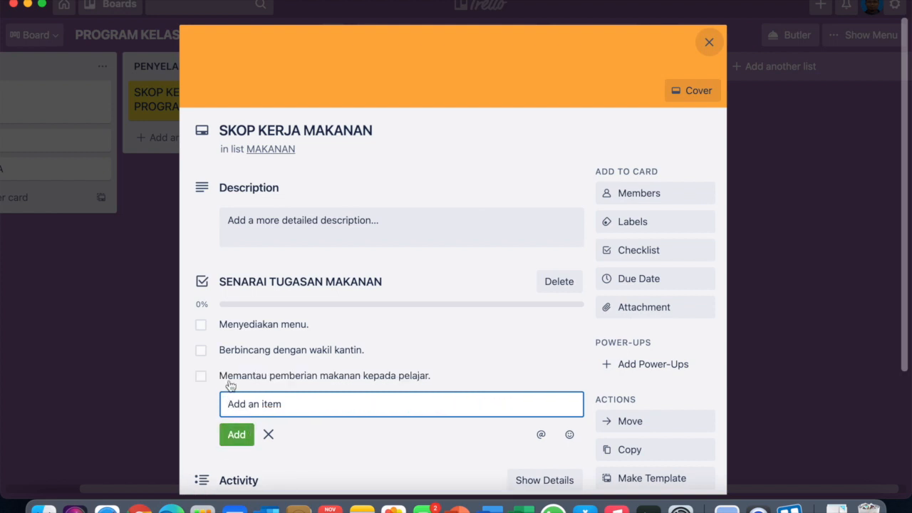
Mark the checklist items about the menu and the wakil kantin as complete and close the SKOP KERJA MAKANAN card.
click(202, 325)
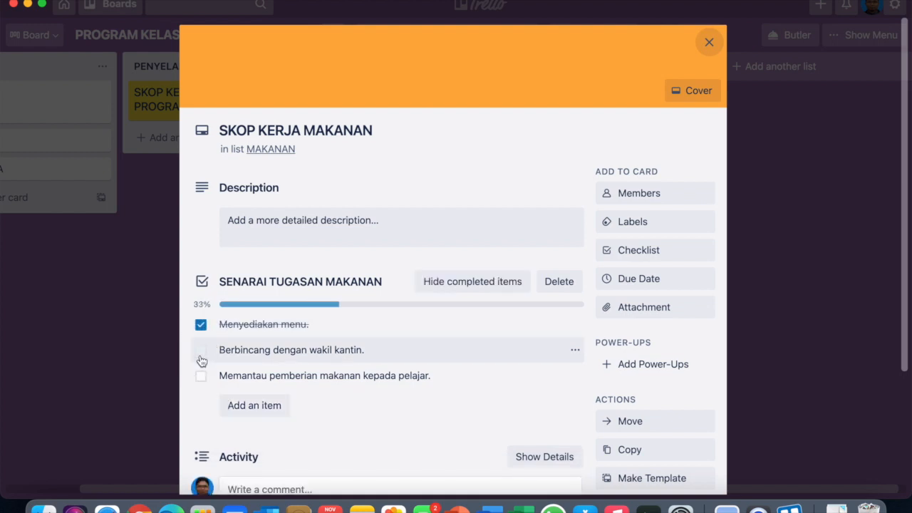
click(201, 350)
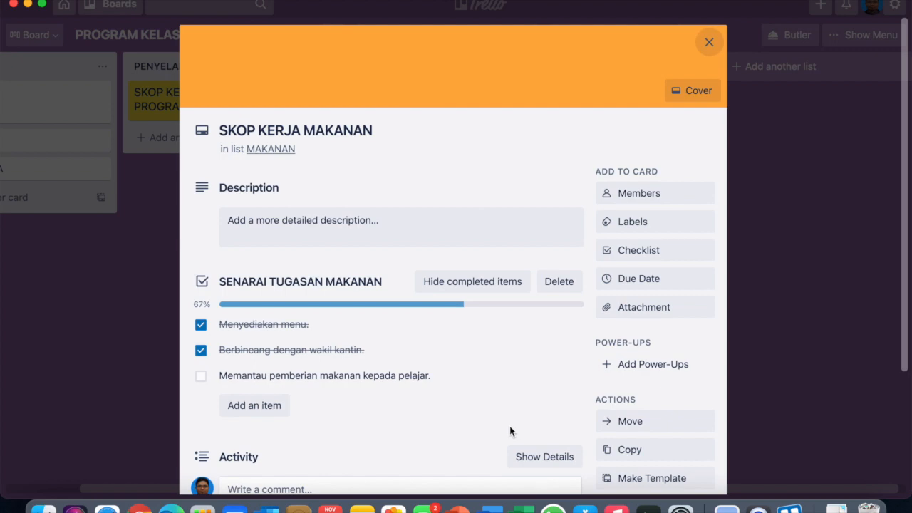
click(710, 44)
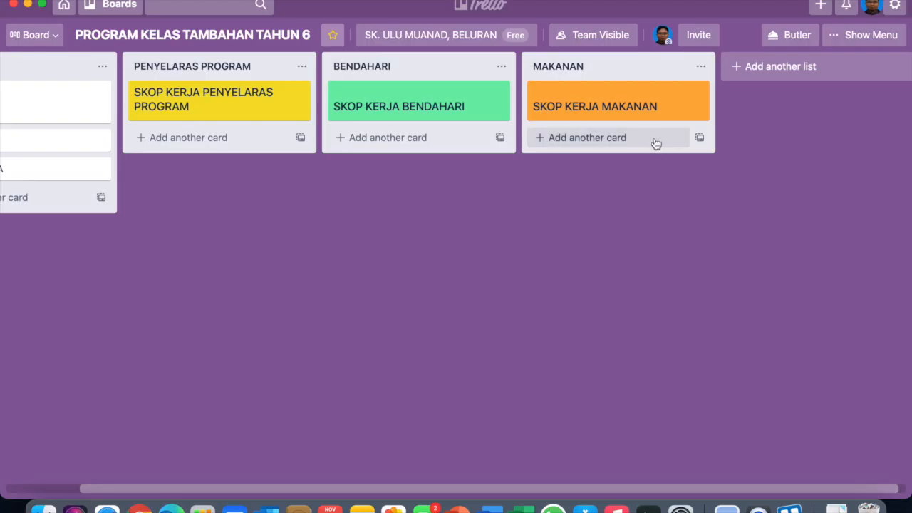
Add a card titled INVOIS to the MAKANAN list.
click(599, 141)
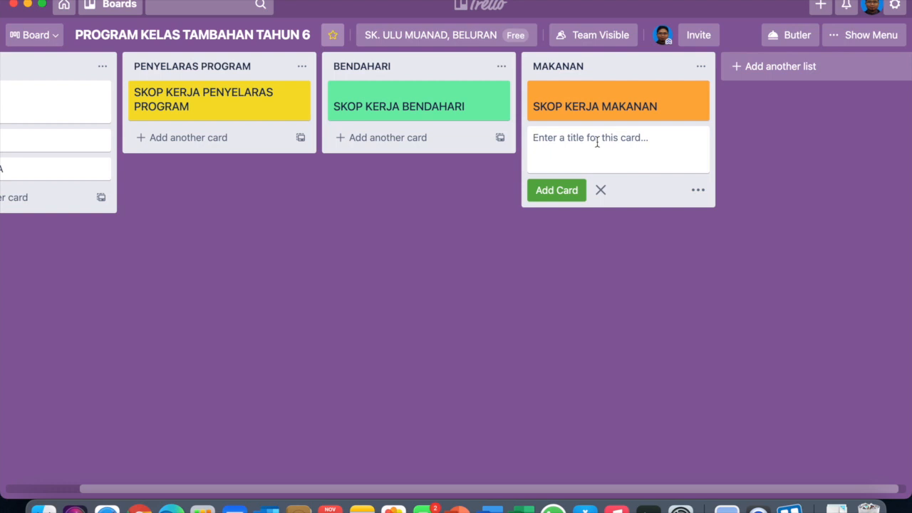
text(INVOIS)
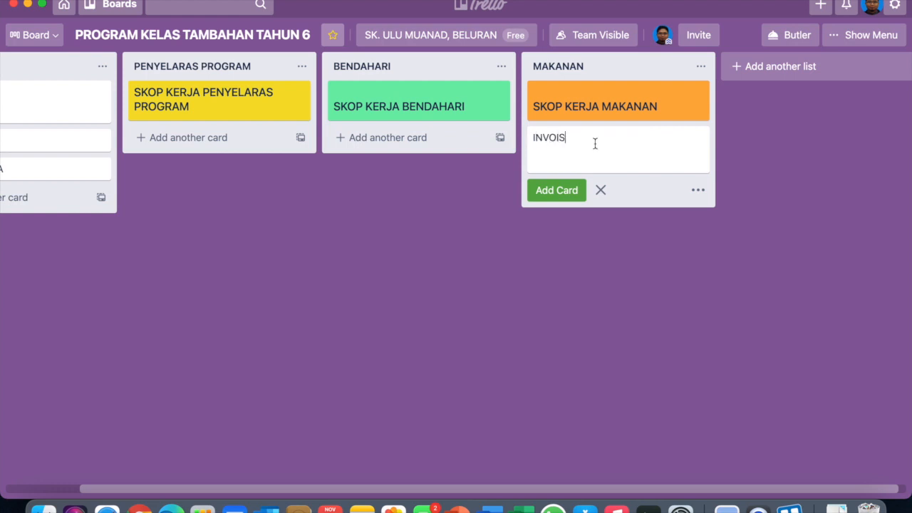
click(560, 189)
Give the INVOIS card an orange full-card cover and close the card.
click(675, 140)
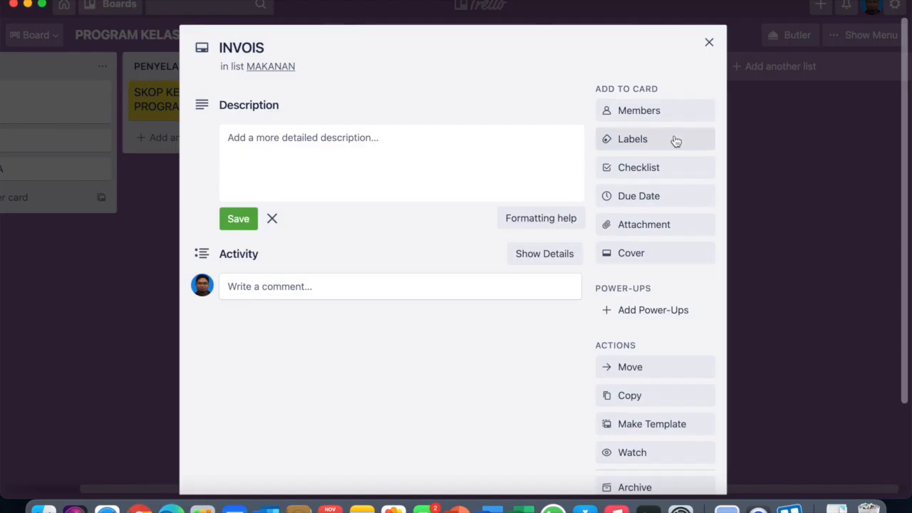
click(650, 255)
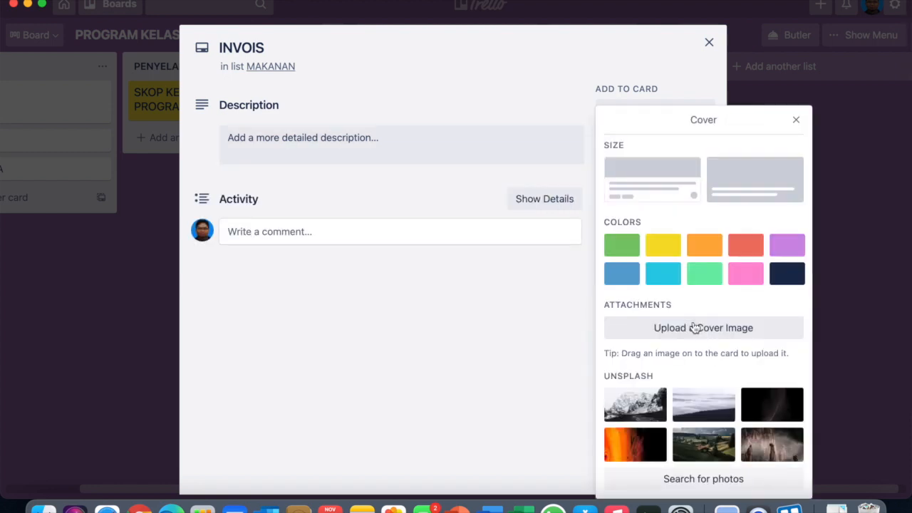
click(709, 246)
click(733, 165)
click(796, 94)
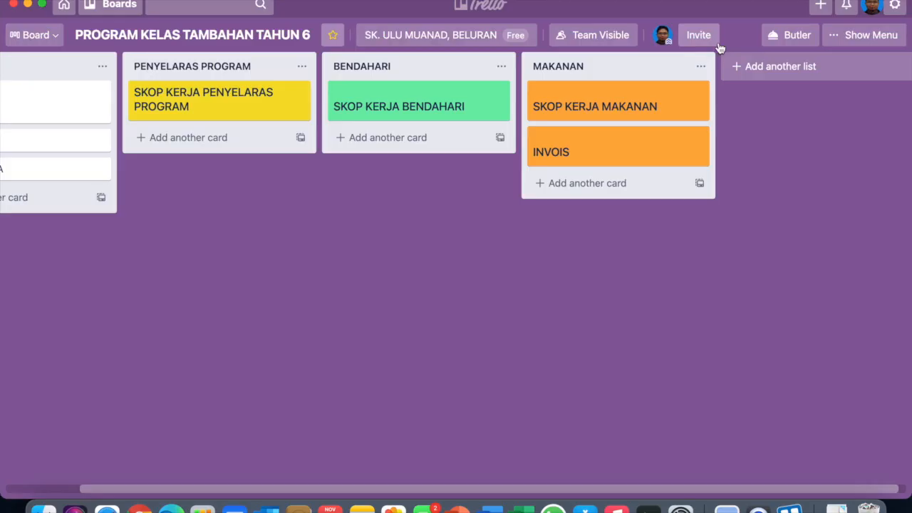
Review the attachment sources available for the INVOIS card, then close it without attaching anything.
click(604, 147)
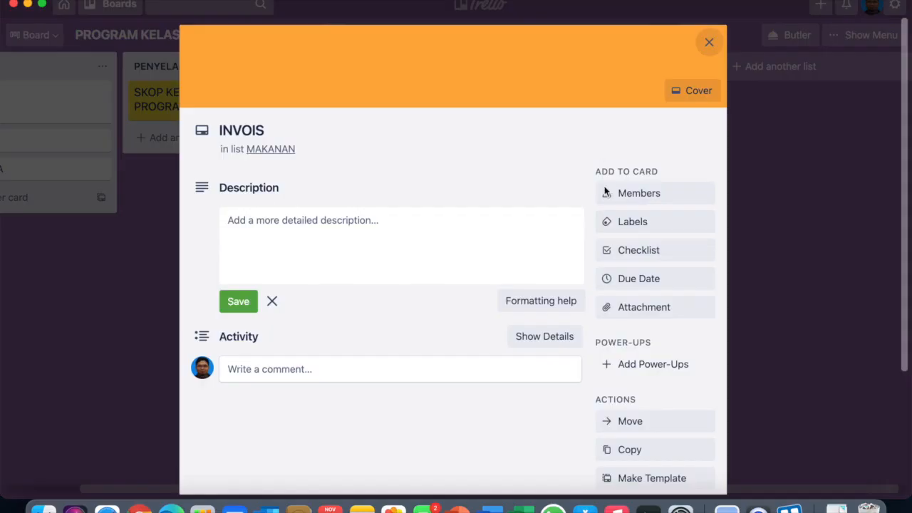
click(632, 306)
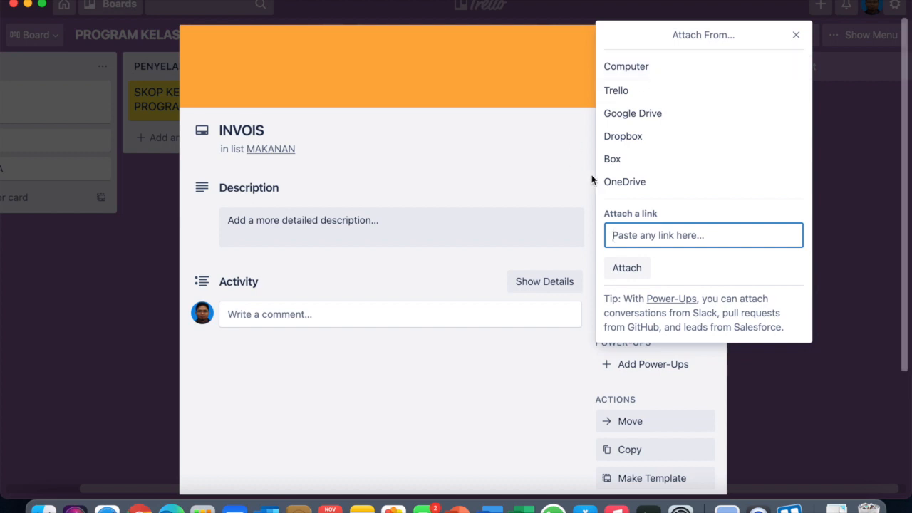
click(796, 36)
click(709, 42)
scroll(514, 232, left, 3)
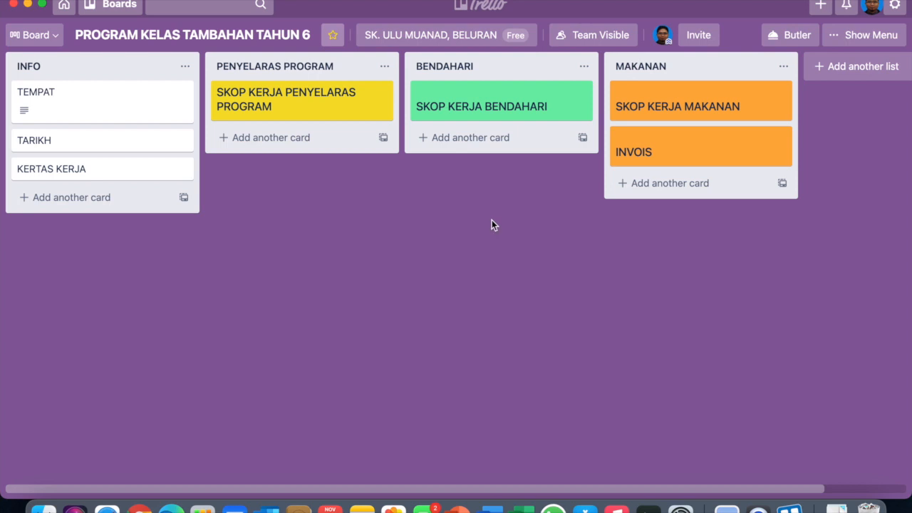
Leave the current board, look over the home page and open the starred KEJOHANAN SUKAN OLAHRAGA TAHUNAN UM 2020 board.
click(63, 6)
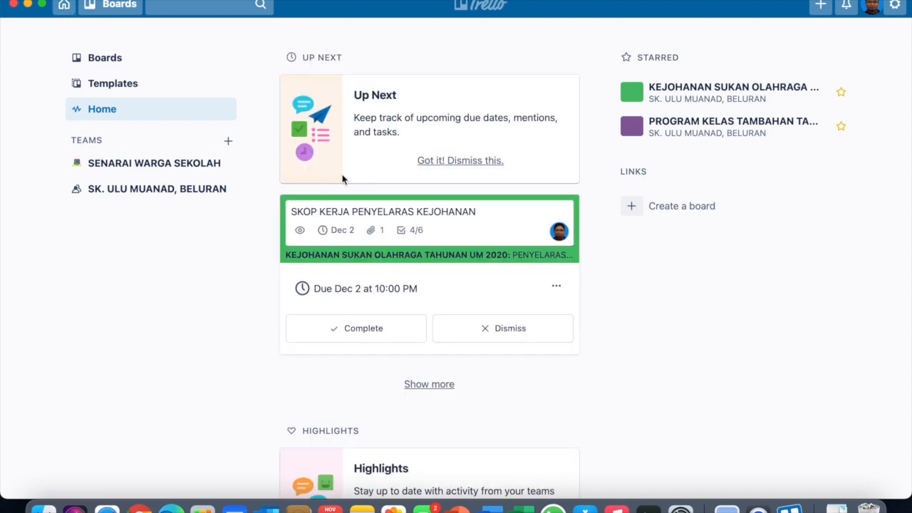
scroll(342, 179, down, 10)
scroll(342, 179, up, 10)
click(169, 64)
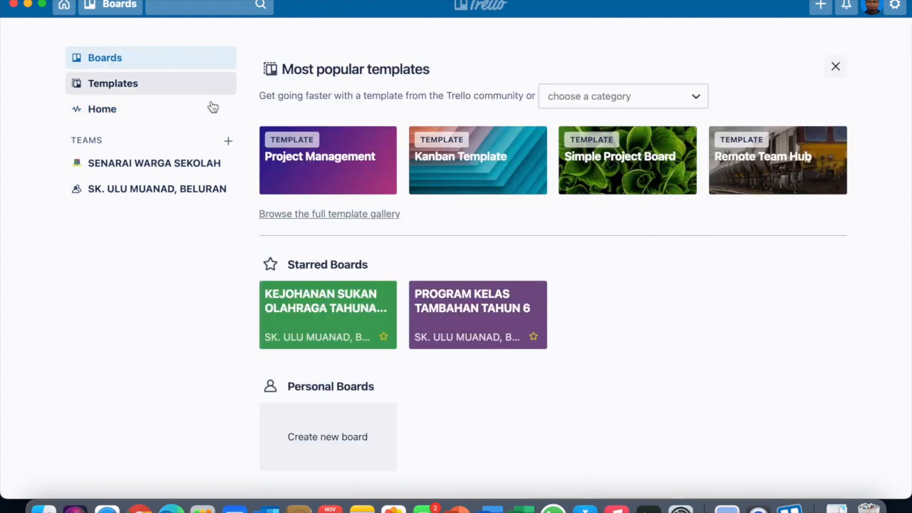
click(311, 331)
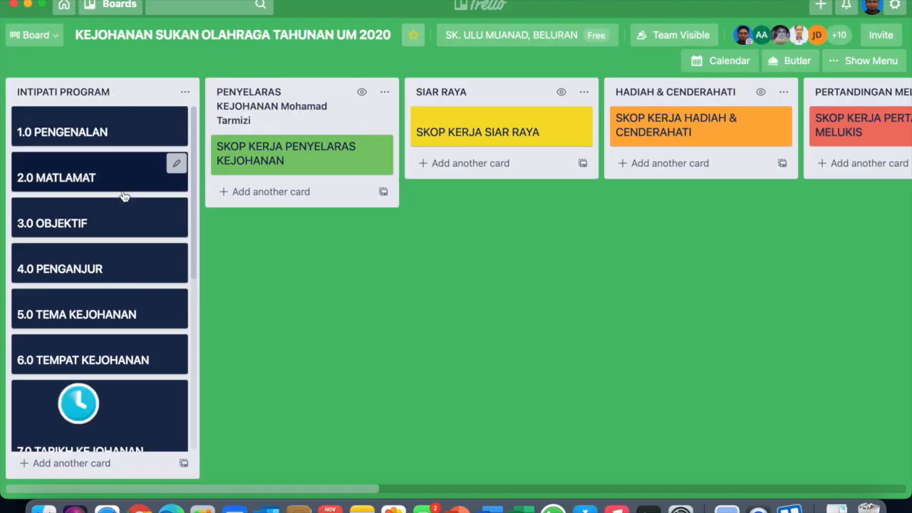
Examine the cards in the INTIPATI PROGRAM list and the committee and competition lists across the sports board.
scroll(123, 196, down, 5)
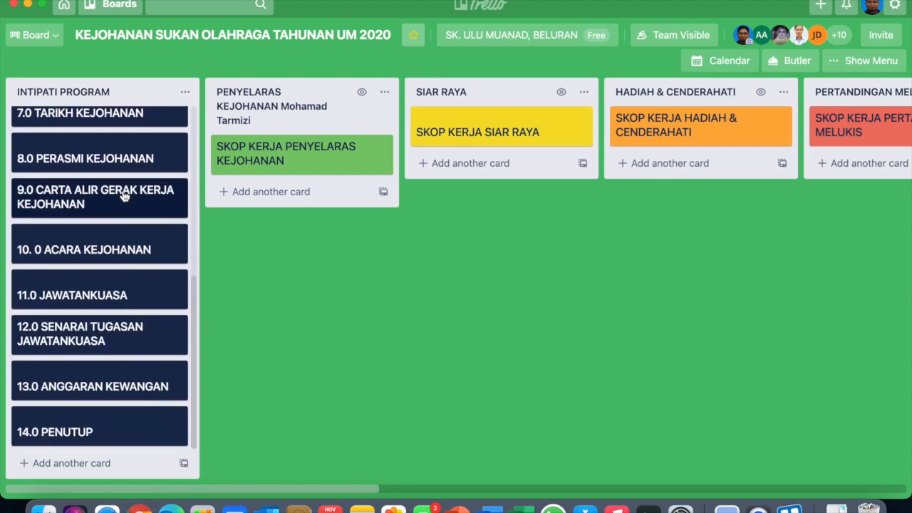
scroll(123, 196, up, 3)
scroll(123, 196, up, 3)
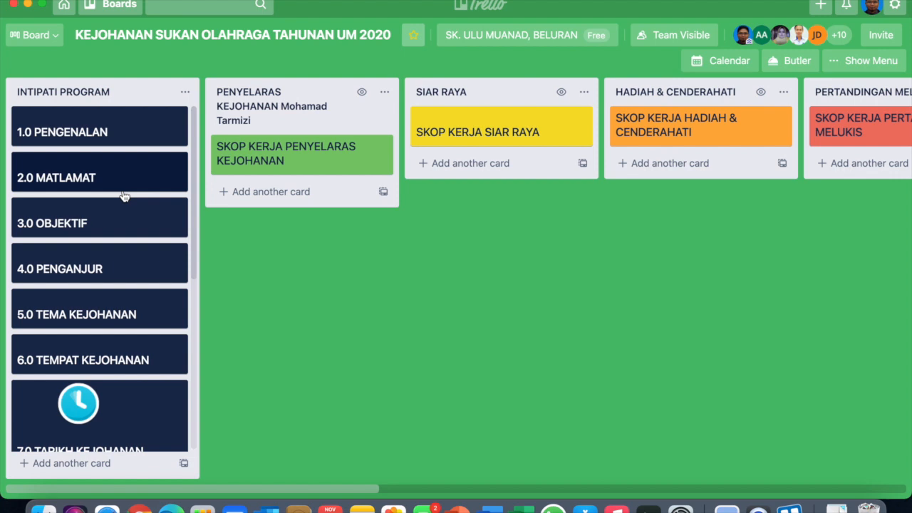
scroll(123, 196, down, 2)
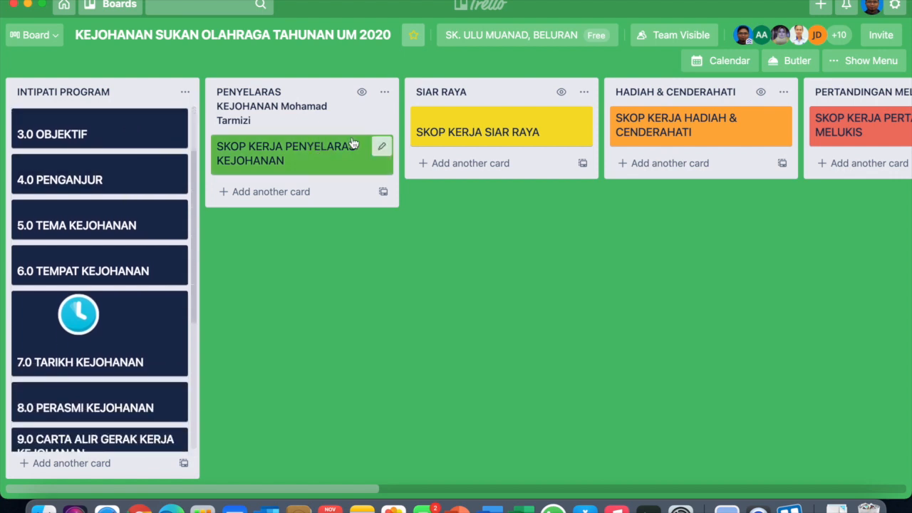
scroll(353, 144, right, 8)
scroll(353, 144, right, 8)
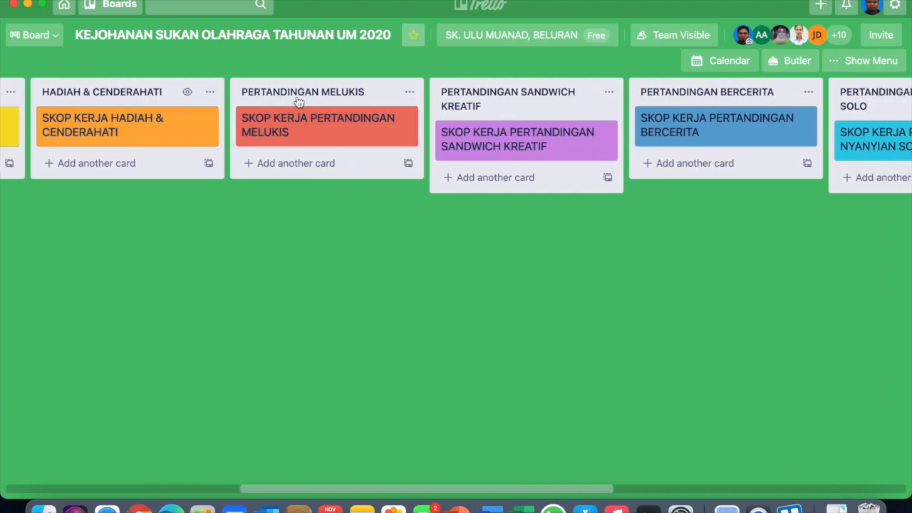
scroll(613, 127, right, 5)
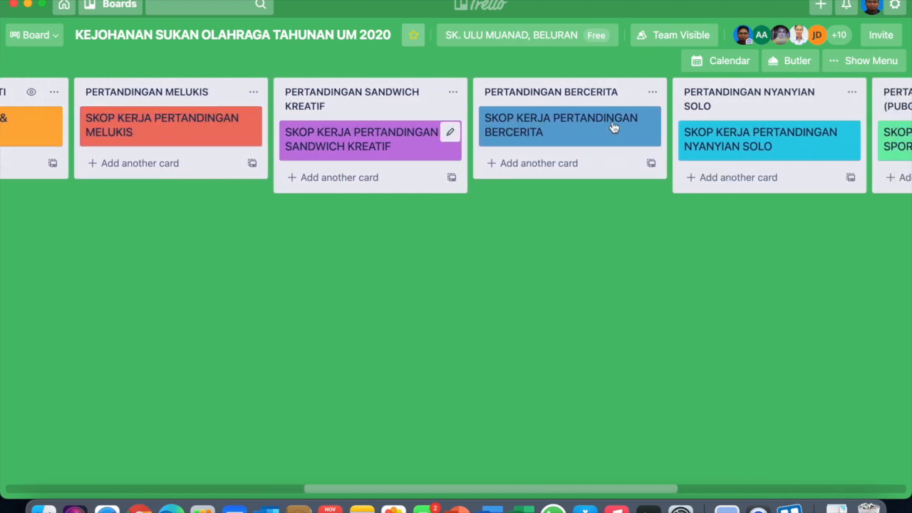
scroll(561, 211, right, 10)
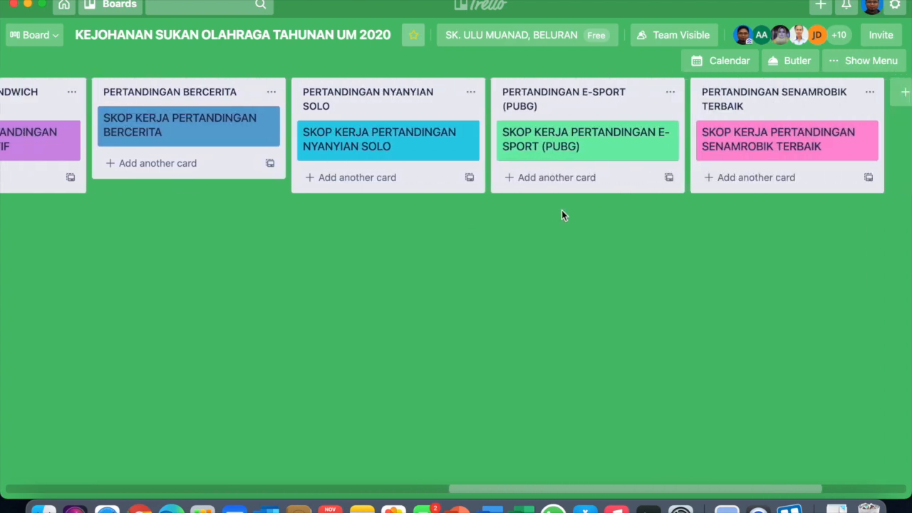
Open the SKOP KERJA PERTANDINGAN SANDWICH KREATIF card and examine its MY TASK Pertandingan checklist.
scroll(561, 216, right, 5)
scroll(561, 216, left, 8)
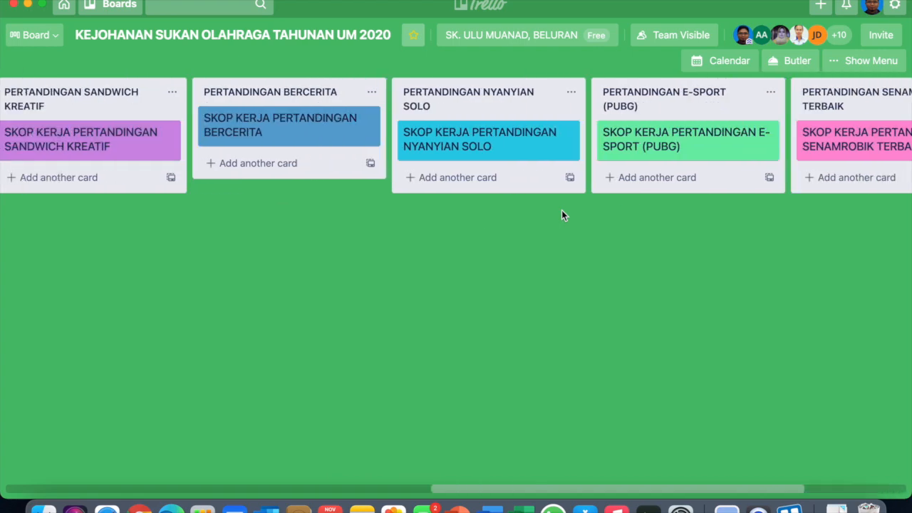
scroll(562, 214, left, 11)
click(517, 142)
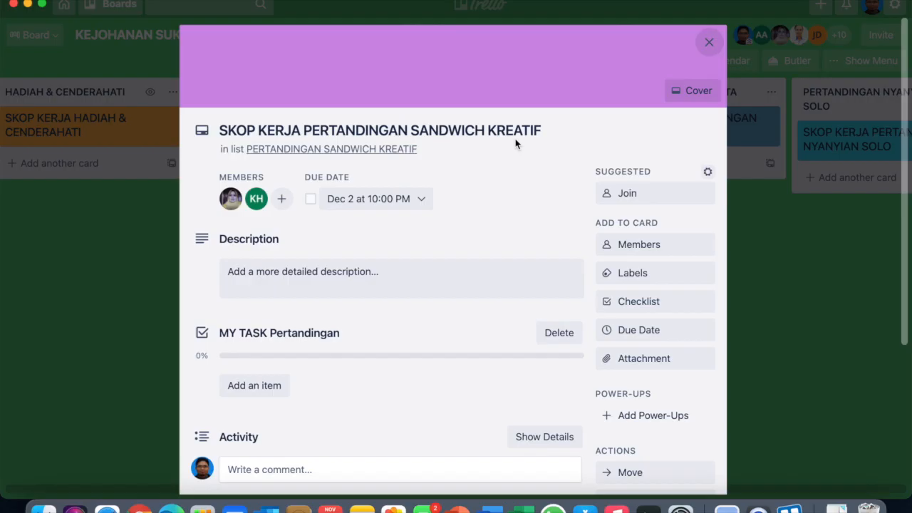
scroll(468, 295, down, 5)
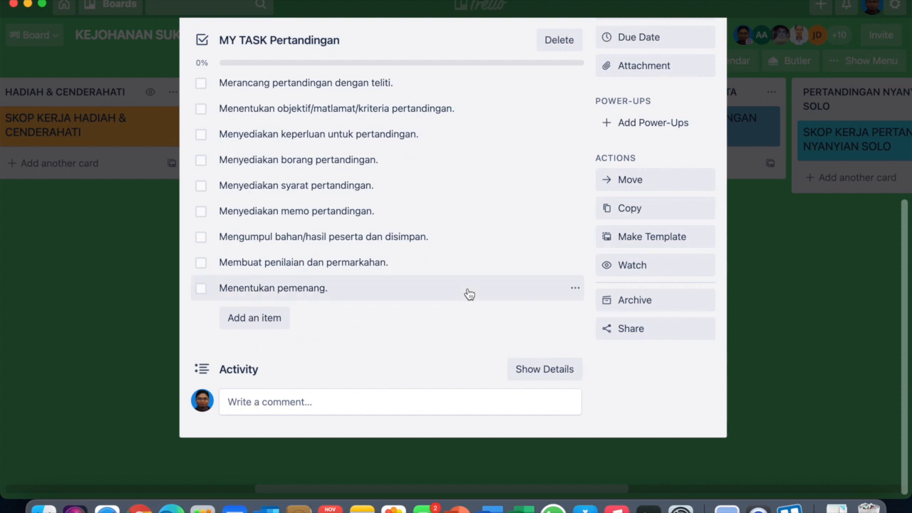
scroll(468, 293, up, 3)
scroll(468, 295, down, 2)
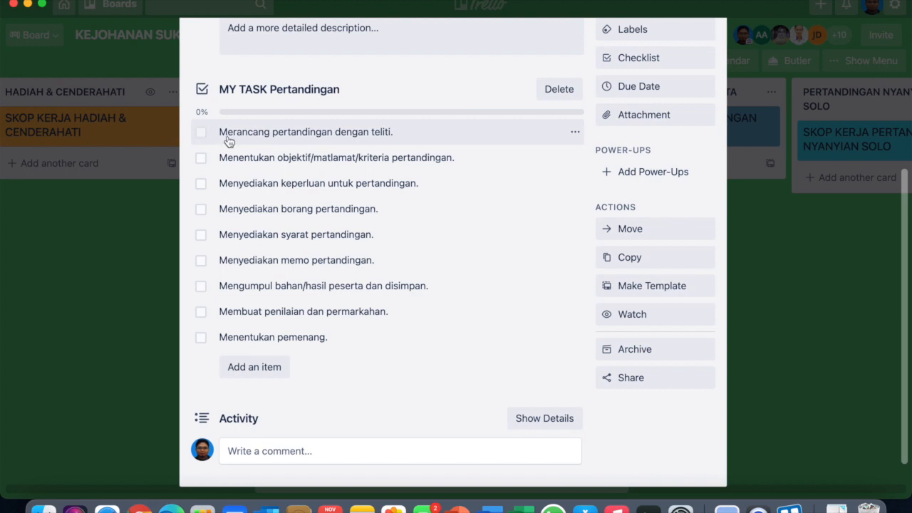
Tick the first two items of the MY TASK Pertandingan checklist and untick them again.
click(201, 134)
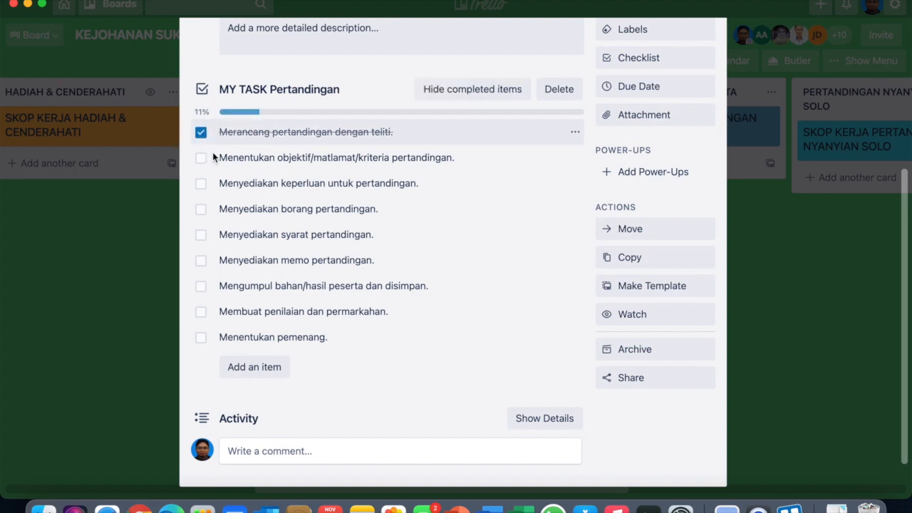
click(200, 158)
click(203, 186)
click(202, 187)
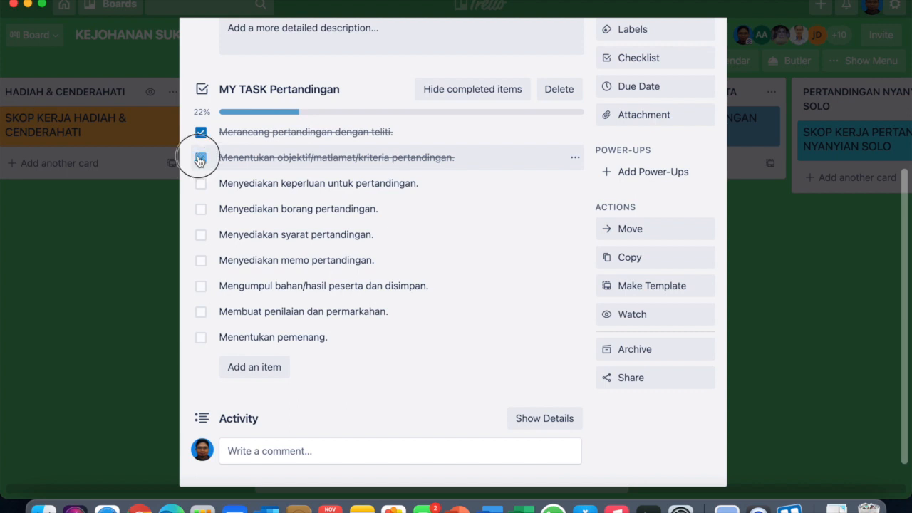
click(201, 157)
click(201, 132)
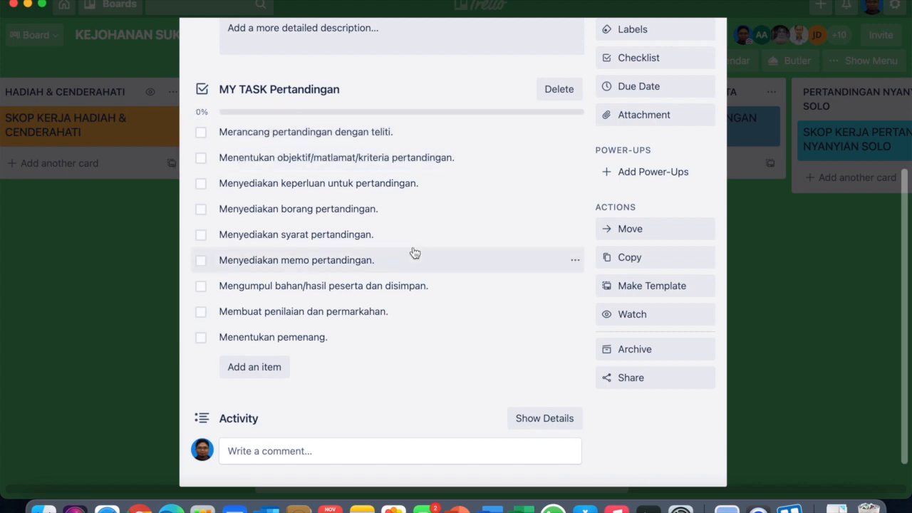
Close the sandwich competition card and look over the board's lists from INTIPATI PROGRAM to PERTANDINGAN SENAMROBIK TERBAIK.
scroll(414, 253, up, 5)
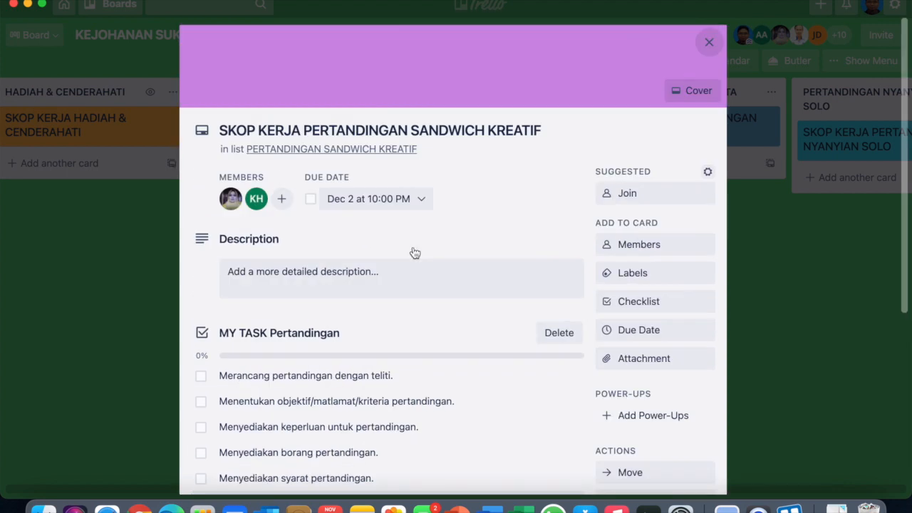
click(707, 44)
scroll(534, 171, left, 10)
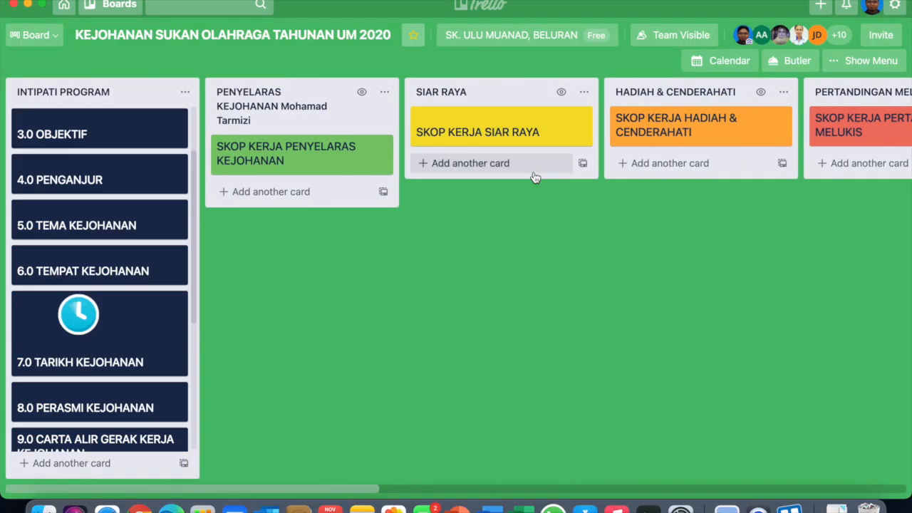
scroll(535, 176, right, 15)
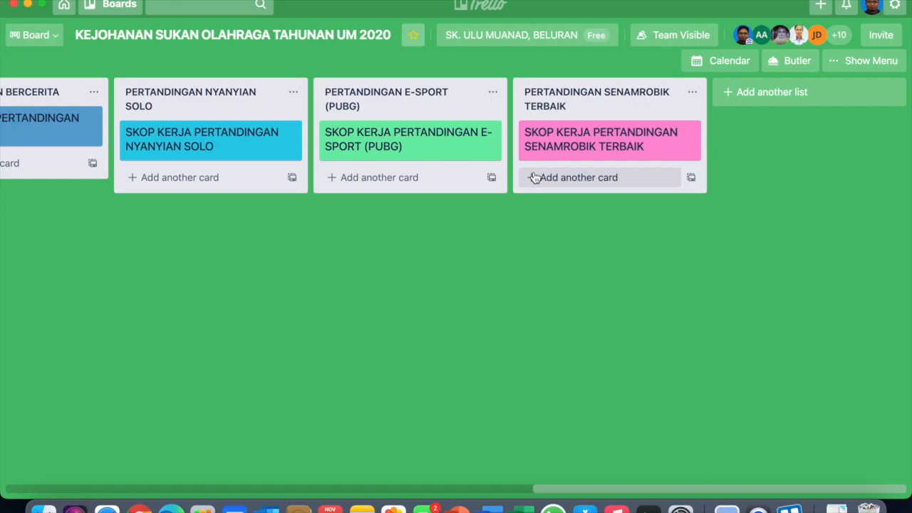
scroll(535, 176, left, 15)
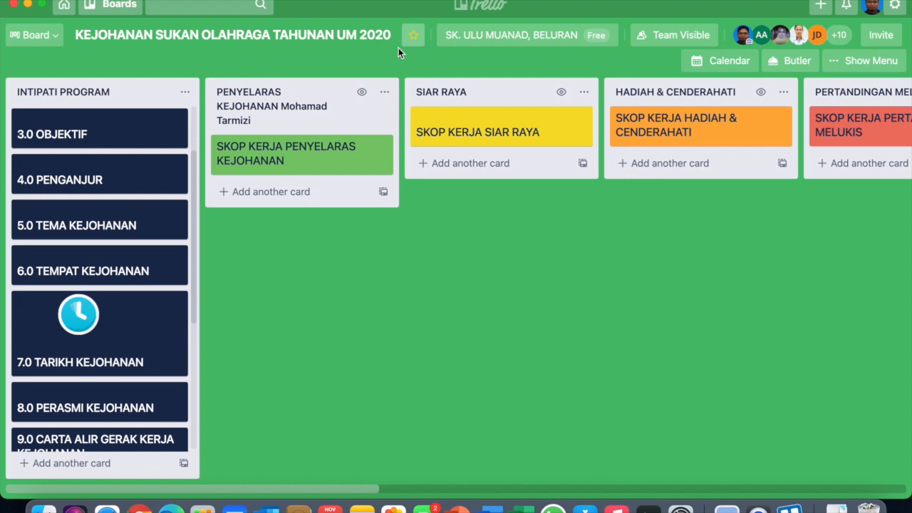
Open the SKOP KERJA PENYELARAS KEJOHANAN card, leaving the title of its list unedited.
click(323, 130)
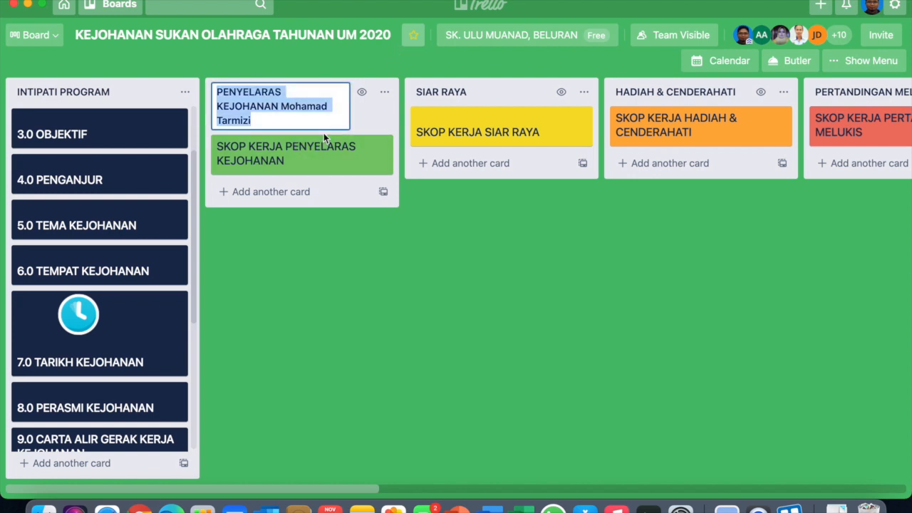
click(377, 111)
click(356, 150)
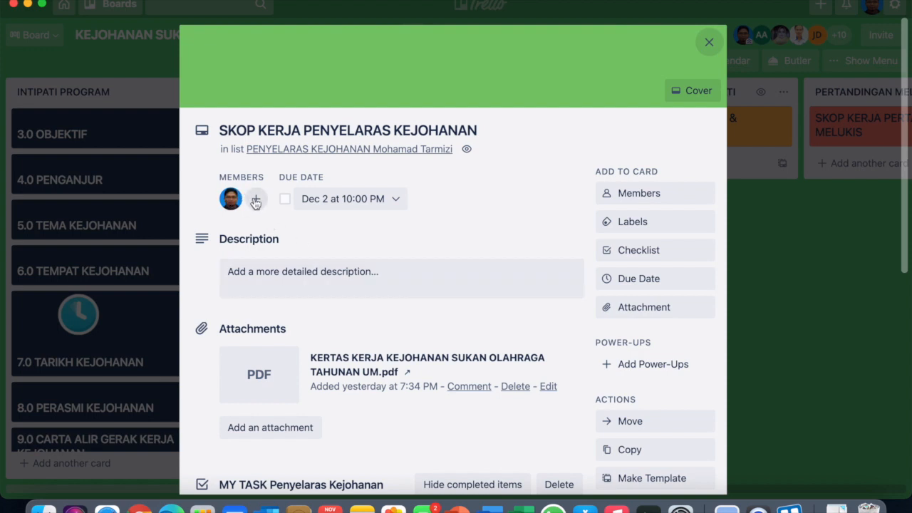
Add two more board members to the SKOP KERJA PENYELARAS KEJOHANAN card.
click(655, 203)
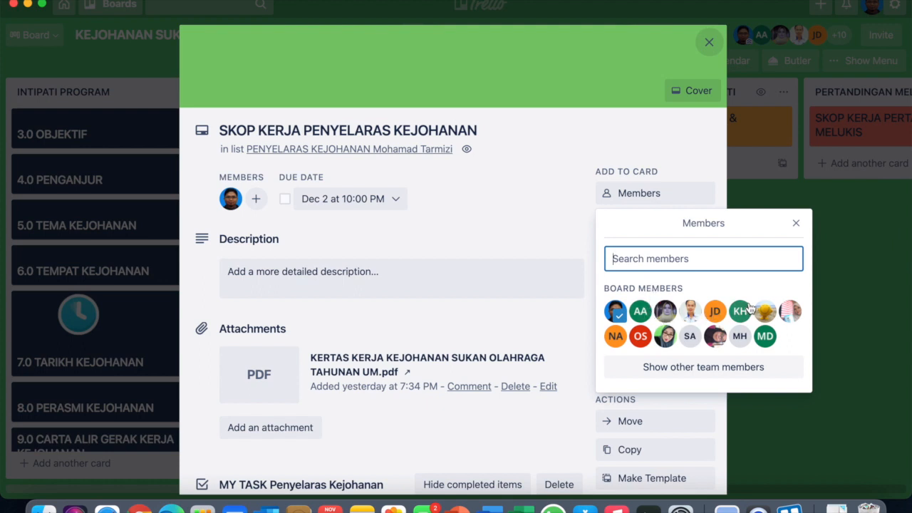
click(641, 336)
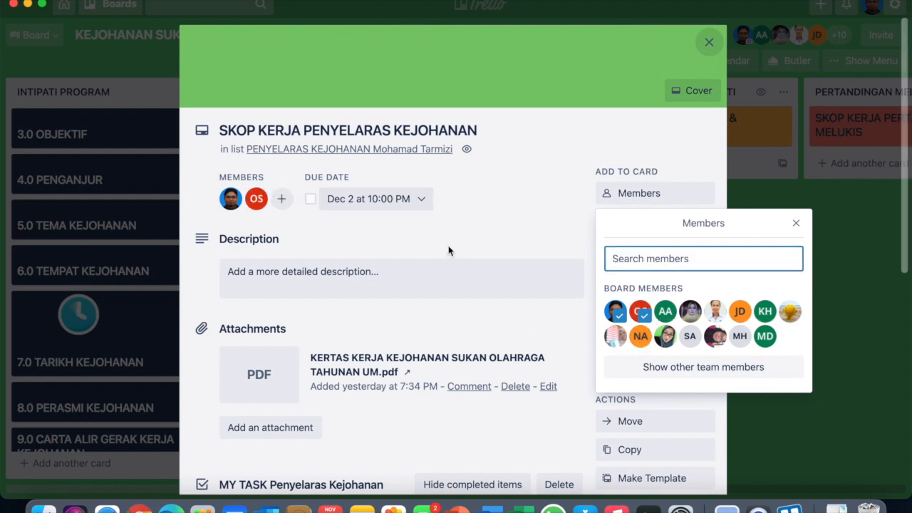
click(715, 317)
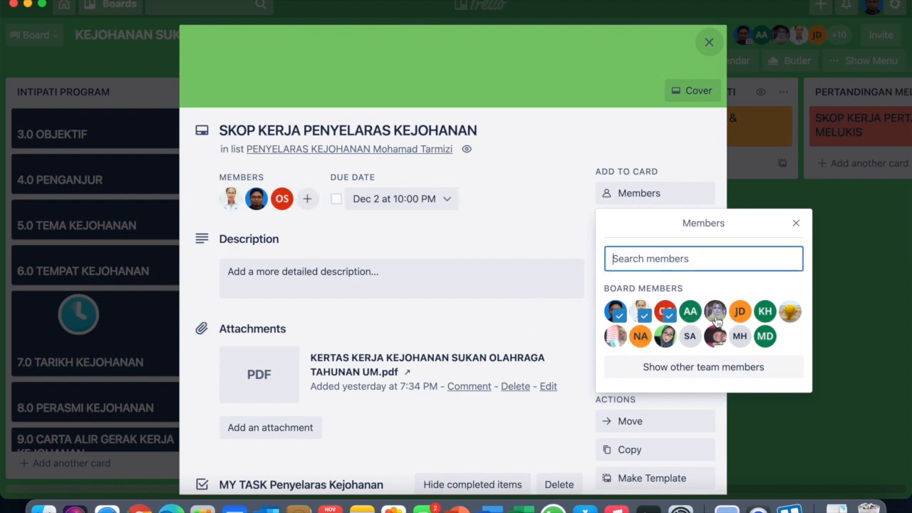
click(407, 233)
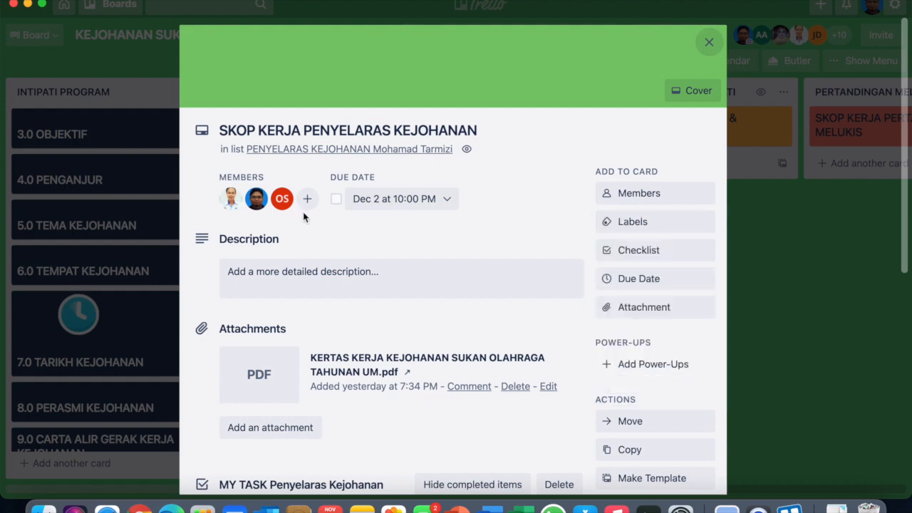
Remove the two newly added members from the SKOP KERJA PENYELARAS KEJOHANAN card.
click(282, 199)
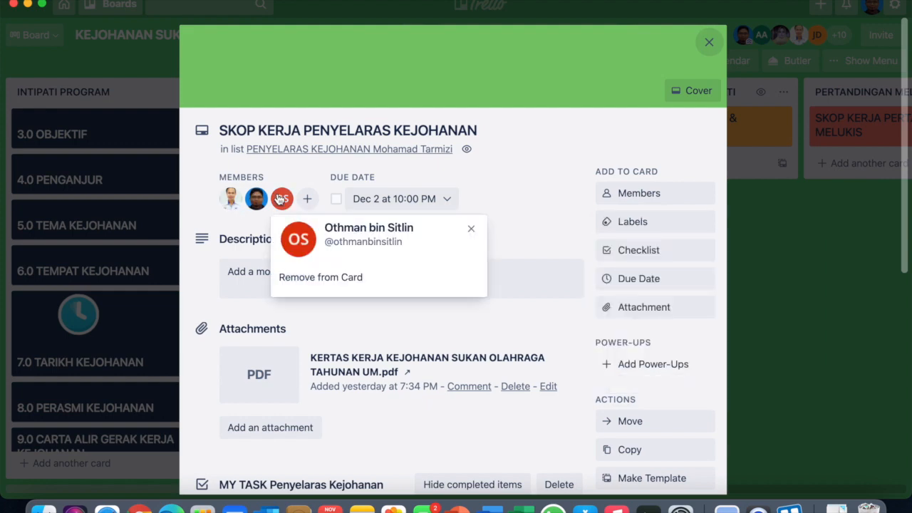
click(349, 282)
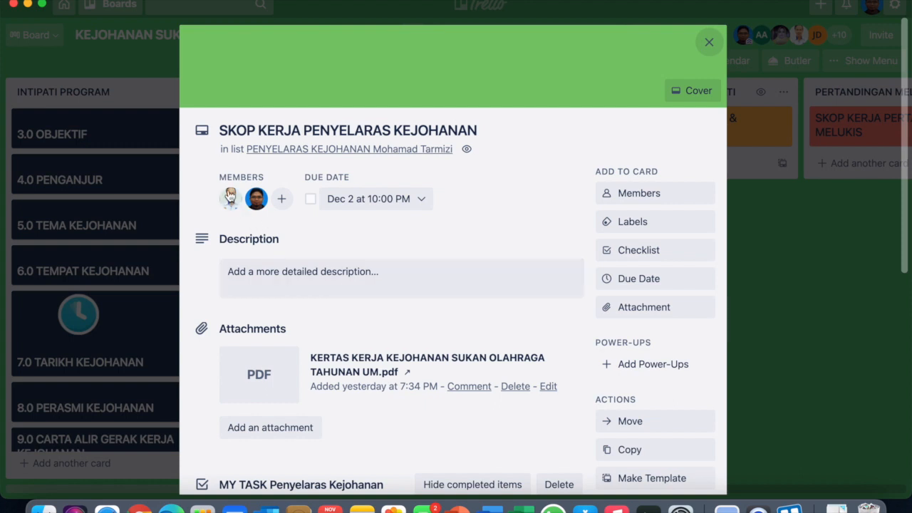
click(231, 197)
click(272, 275)
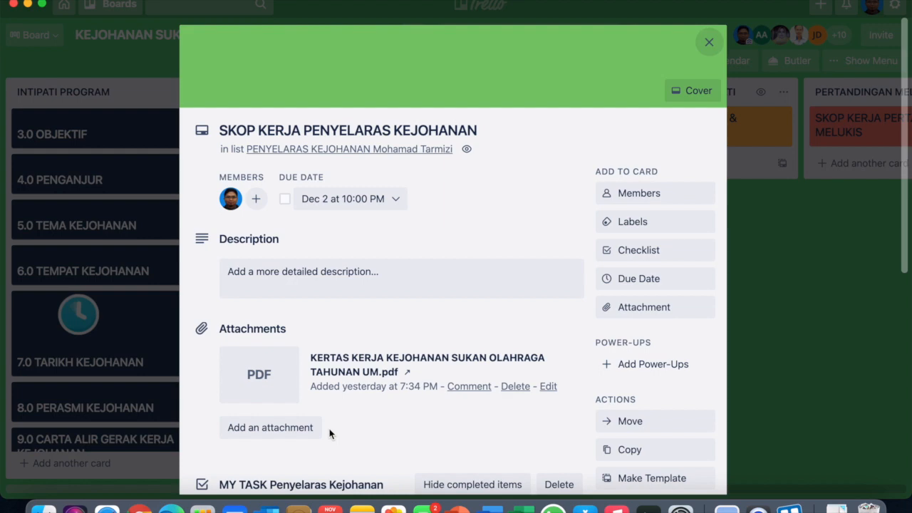
Examine the PDF attachment, the MY TASK Penyelaras Kejohanan checklist and the comment box on the coordinator card.
scroll(329, 433, down, 5)
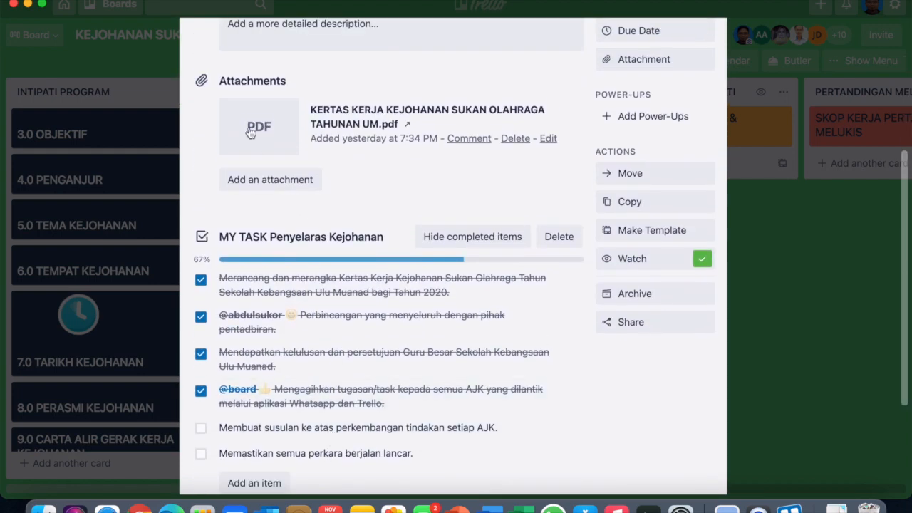
scroll(426, 145, down, 2)
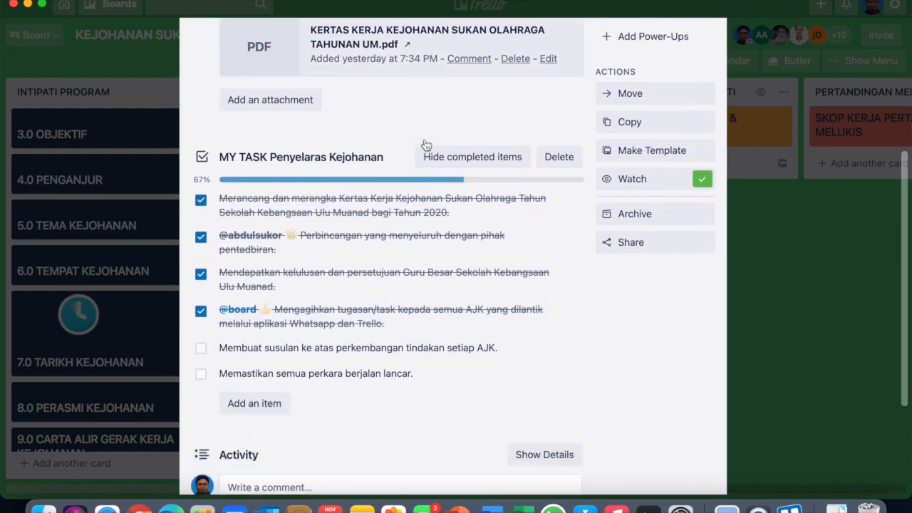
scroll(342, 336, down, 2)
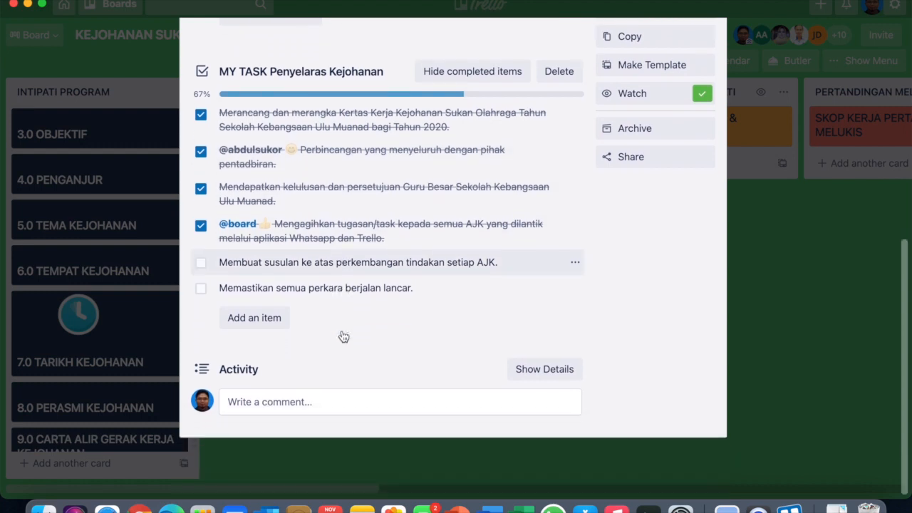
click(323, 413)
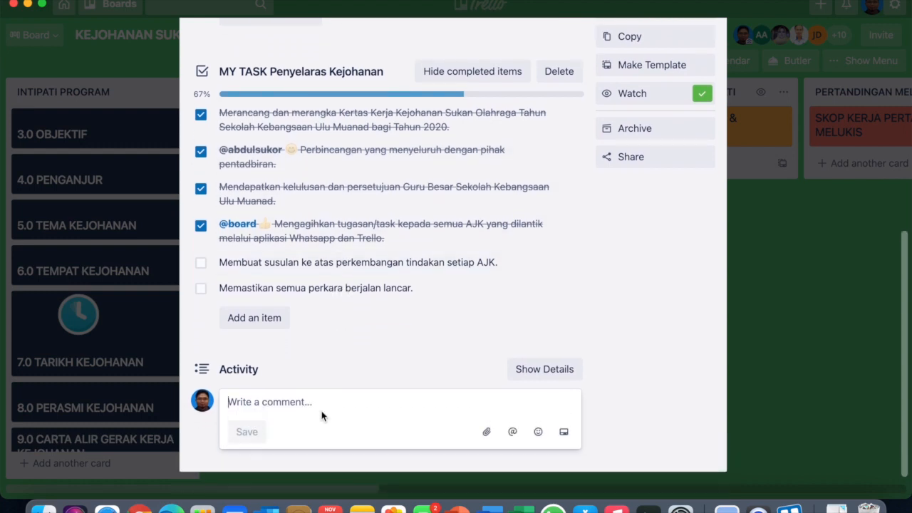
scroll(321, 416, up, 10)
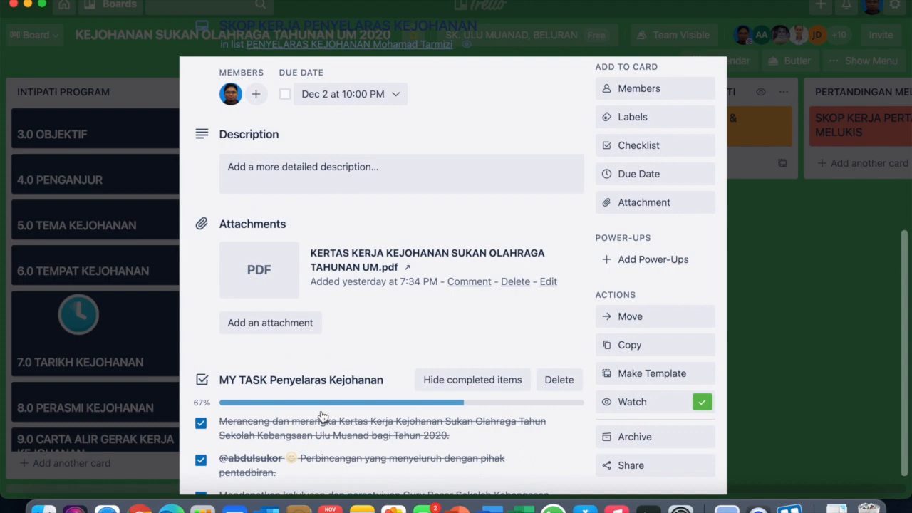
scroll(321, 416, up, 1)
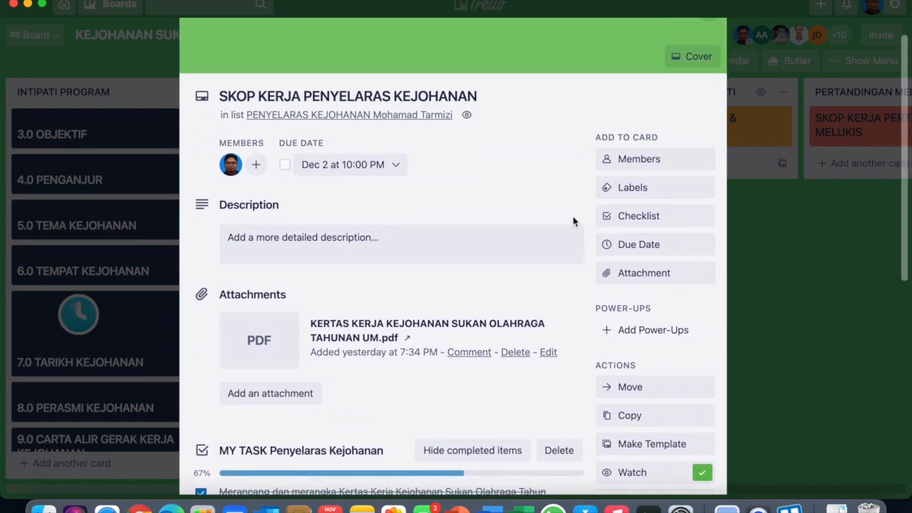
scroll(581, 207, up, 1)
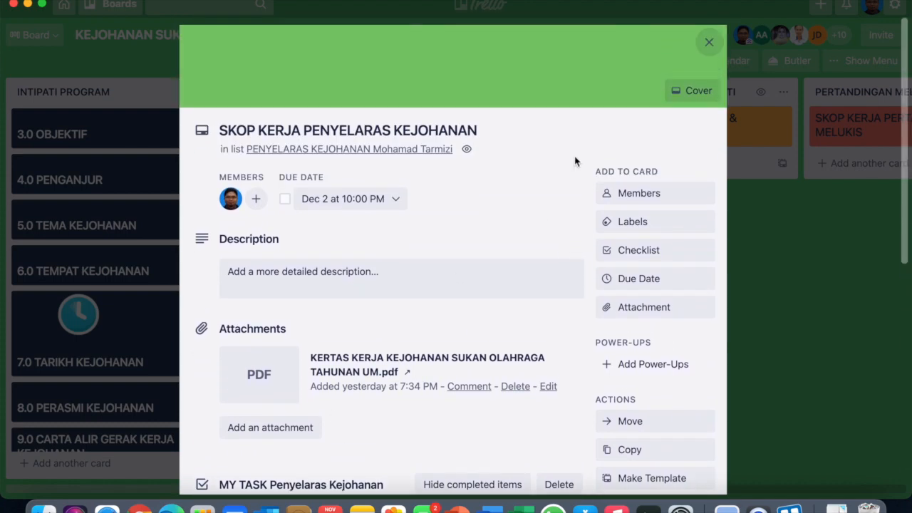
Close the coordinator card and look across the committee and competition lists.
click(709, 43)
scroll(622, 222, right, 15)
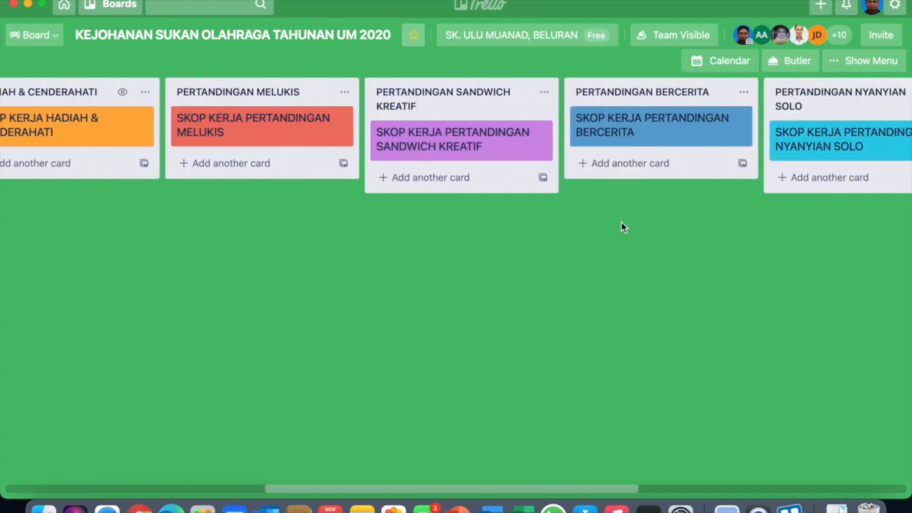
scroll(621, 221, left, 15)
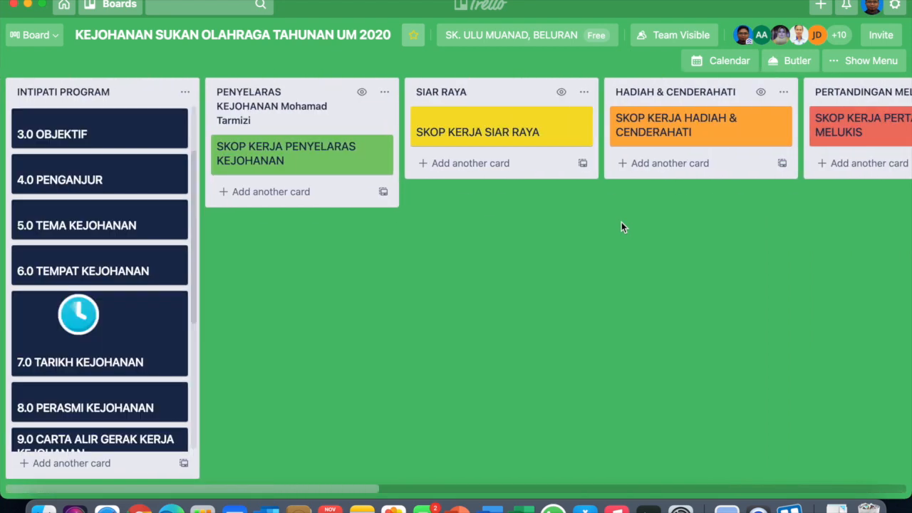
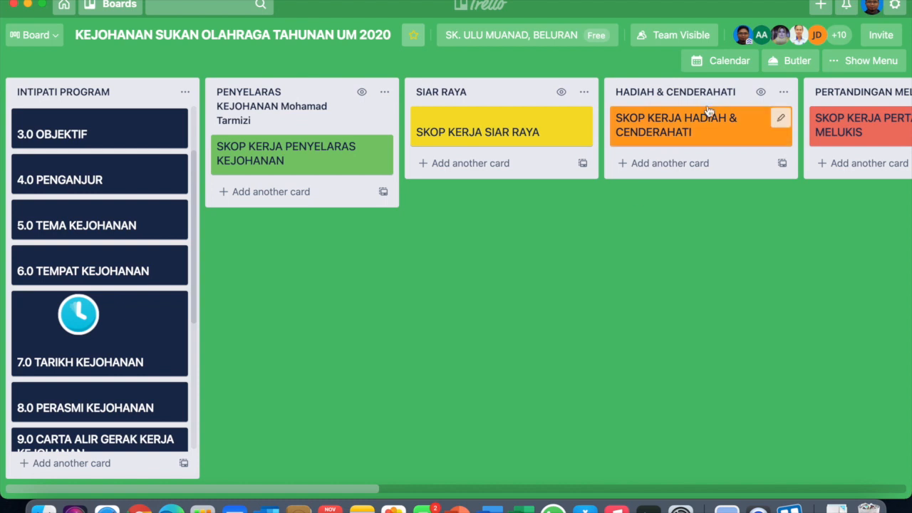
Open the SKOP KERJA HADIAH & CENDERAHATI card and examine its members and MY TASK Hadiah & Cenderahati checklist.
scroll(702, 141, right, 10)
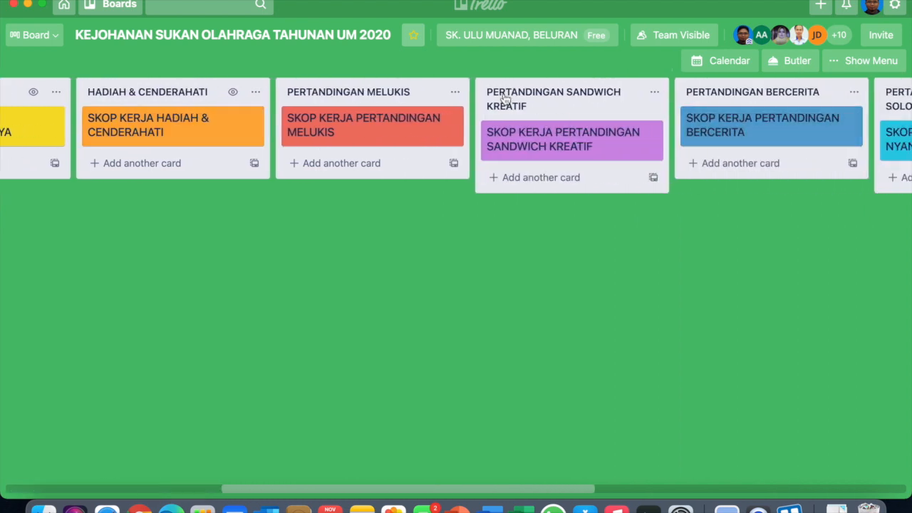
scroll(498, 92, left, 2)
click(208, 121)
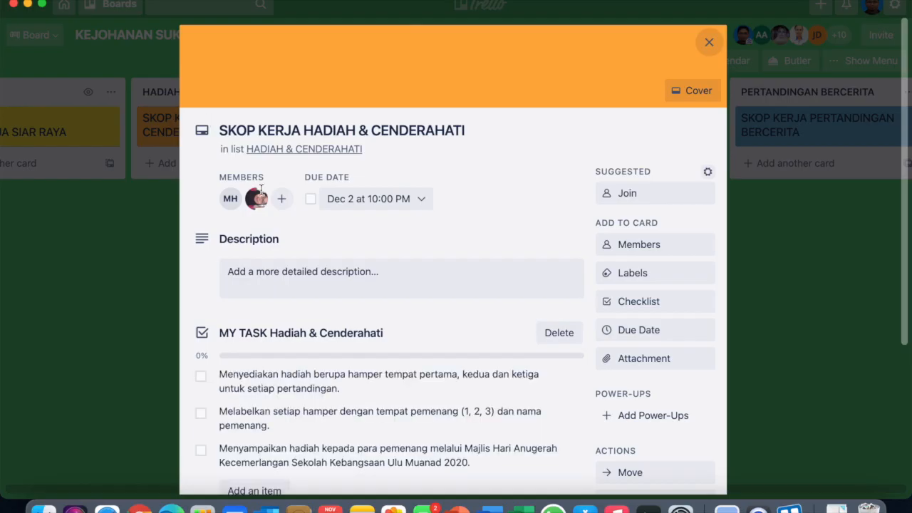
scroll(285, 226, down, 3)
Post a comment on the SKOP KERJA HADIAH & CENDERAHATI card mentioning a board member and asking "nak hadiah apa selain hamper?".
click(284, 363)
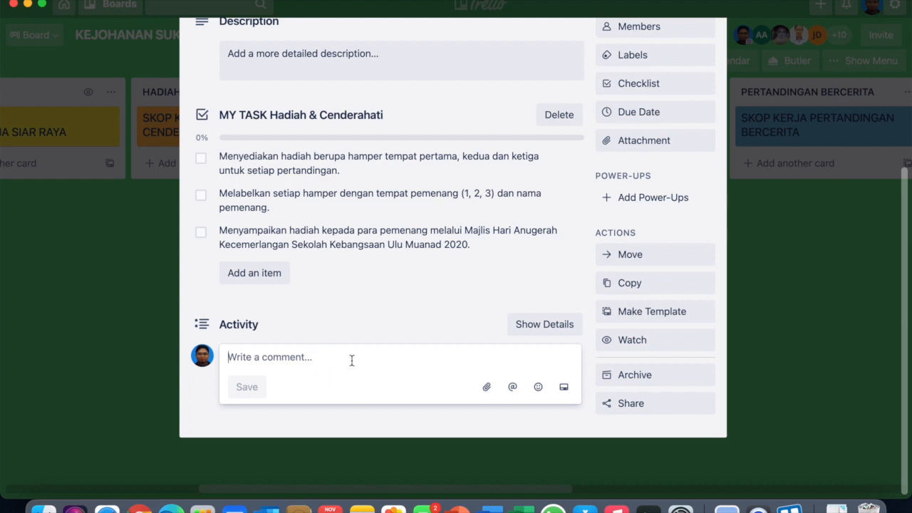
click(507, 391)
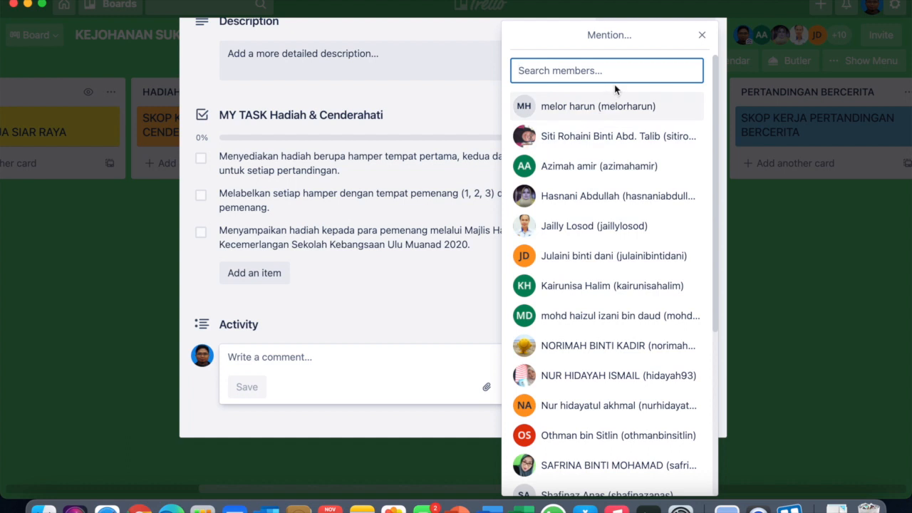
text(TAR)
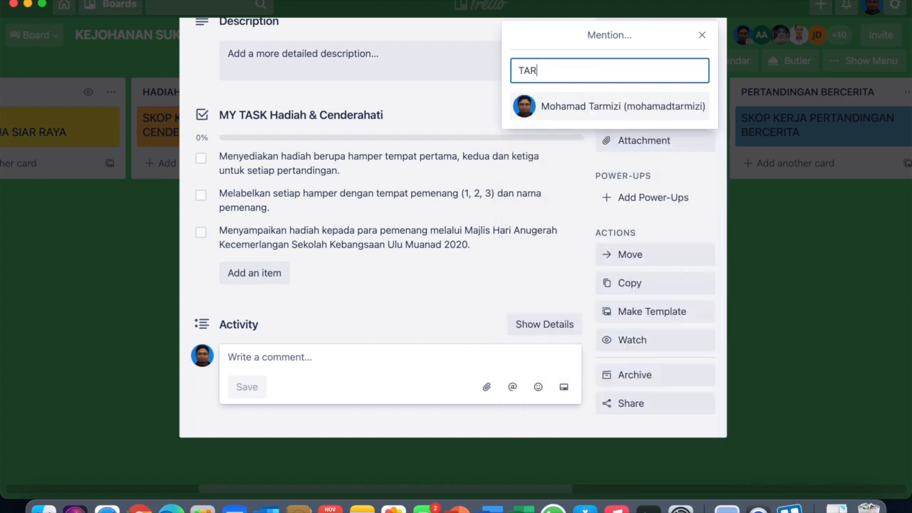
click(615, 116)
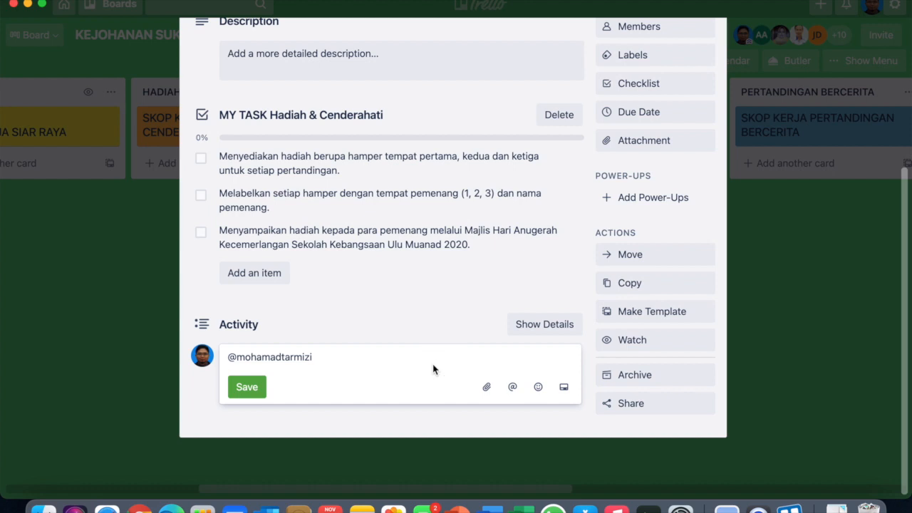
text(MACA)
key(BackSpace)
key(BackSpace)
key(BackSpace)
key(BackSpace)
text(nak hadiah apa selain hamper?)
click(247, 396)
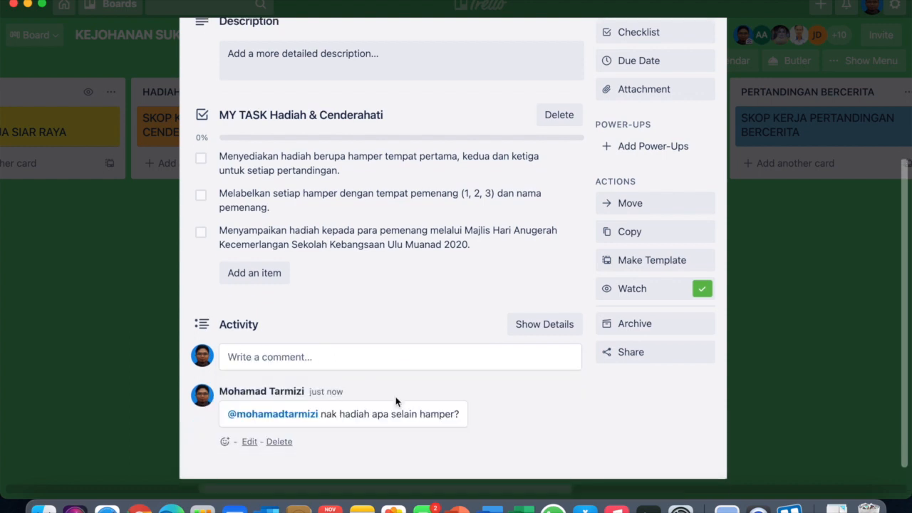
Delete the comment about extra prizes permanently and close the SKOP KERJA HADIAH & CENDERAHATI card.
click(277, 441)
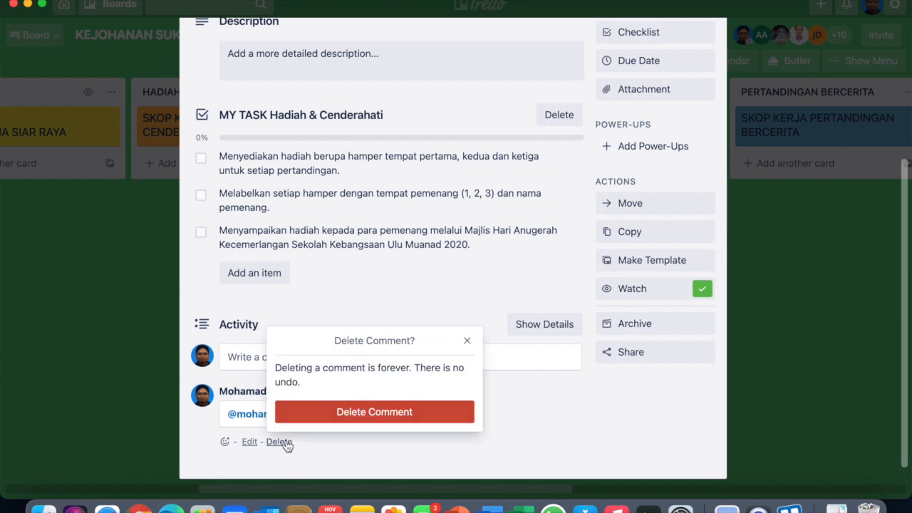
click(360, 417)
scroll(360, 420, up, 5)
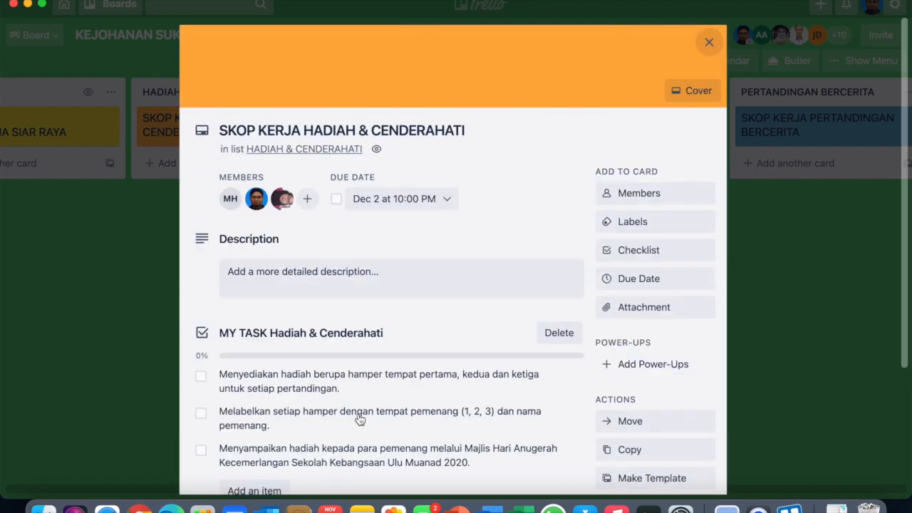
click(719, 39)
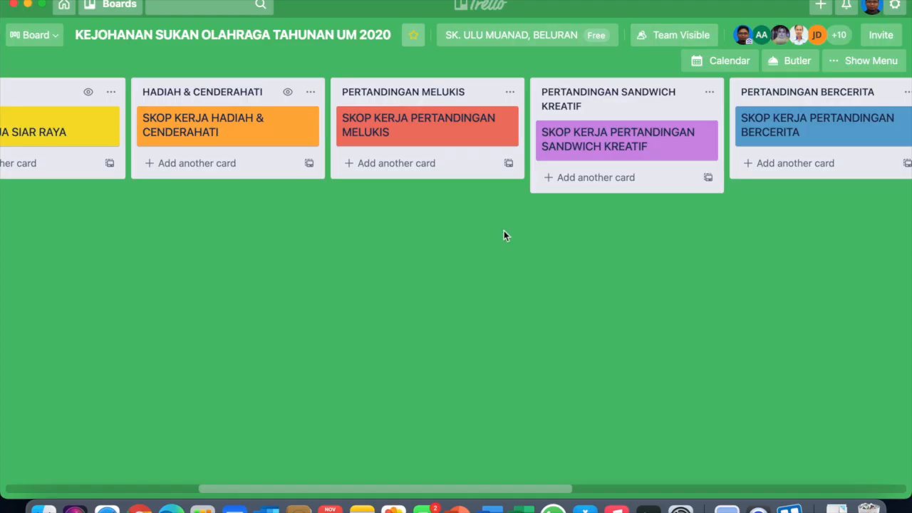
Read the descriptions of the 1.0 PENGENALAN and 2.0 MATLAMAT cards in the INTIPATI PROGRAM list.
scroll(504, 231, left, 10)
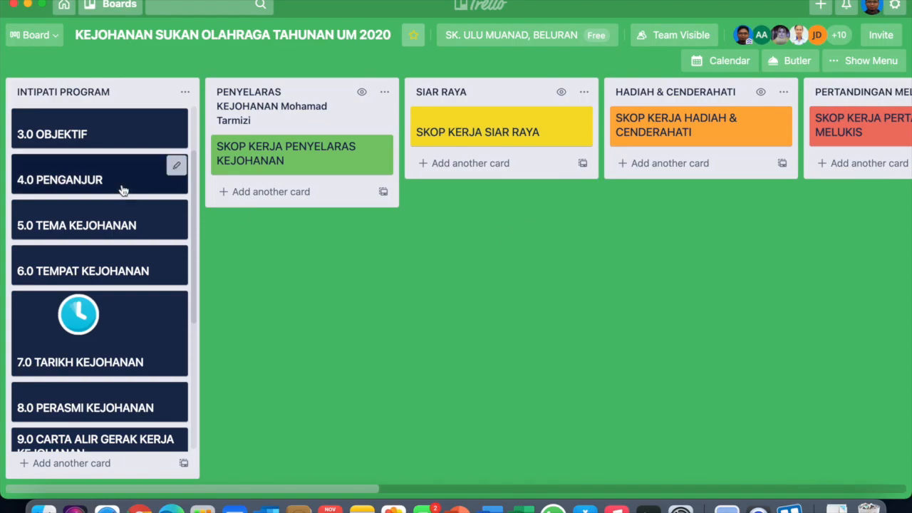
scroll(81, 273, up, 3)
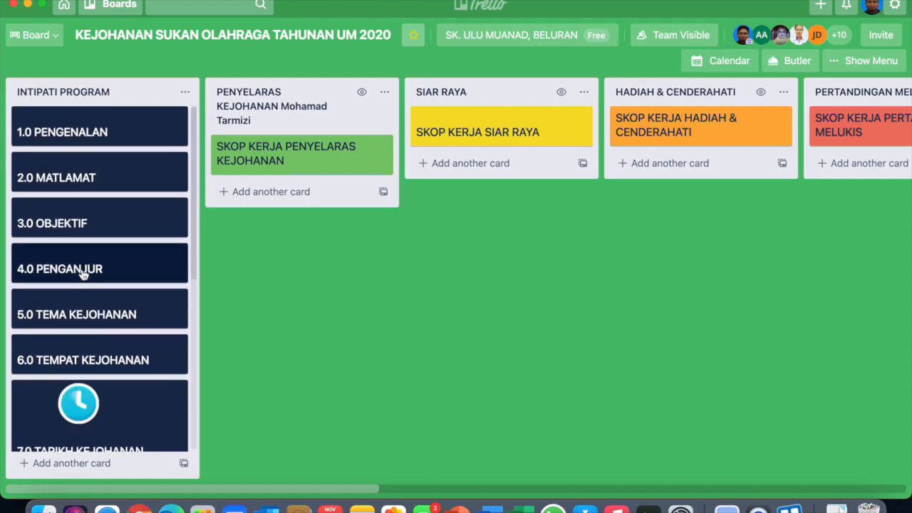
click(82, 128)
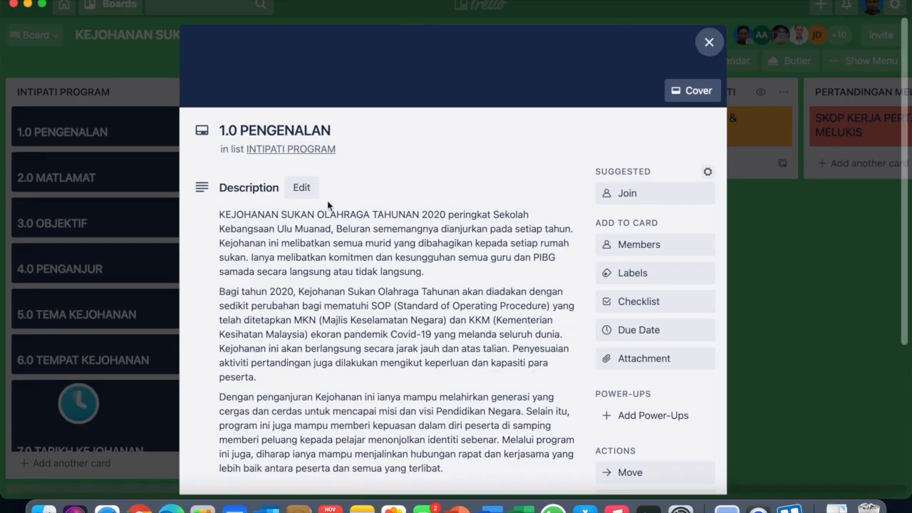
scroll(328, 199, down, 5)
scroll(332, 264, up, 5)
click(151, 156)
click(120, 176)
scroll(334, 284, down, 2)
scroll(334, 284, up, 2)
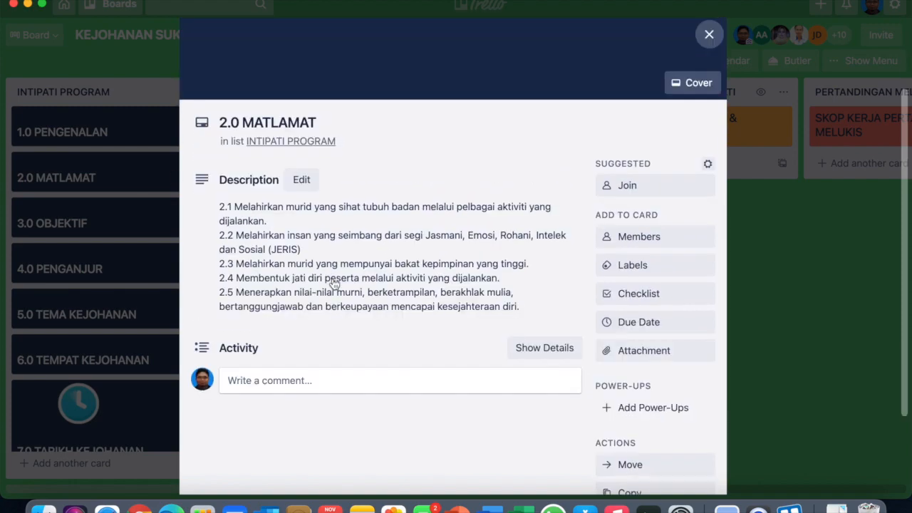
Read the description of the 3.0 OBJEKTIF card, close it and look over the rest of the INTIPATI PROGRAM list.
click(112, 214)
click(113, 214)
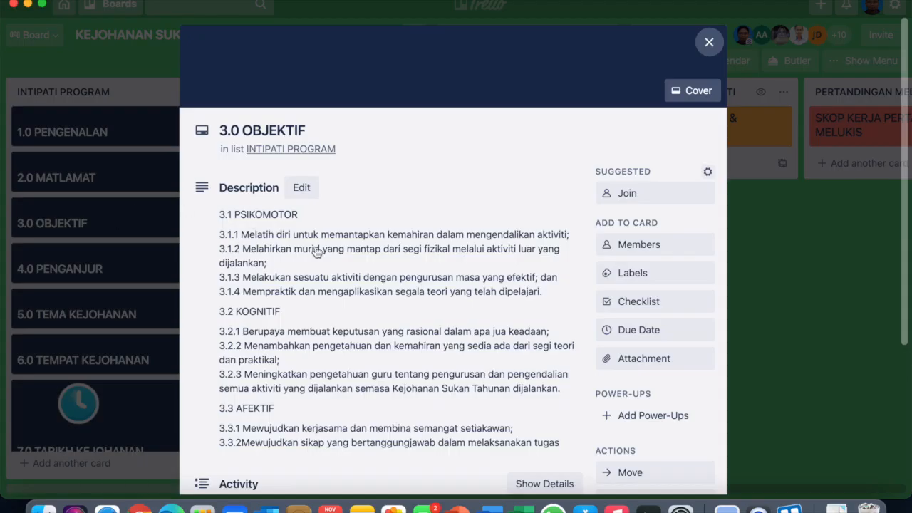
scroll(316, 252, down, 3)
scroll(315, 246, up, 3)
click(64, 277)
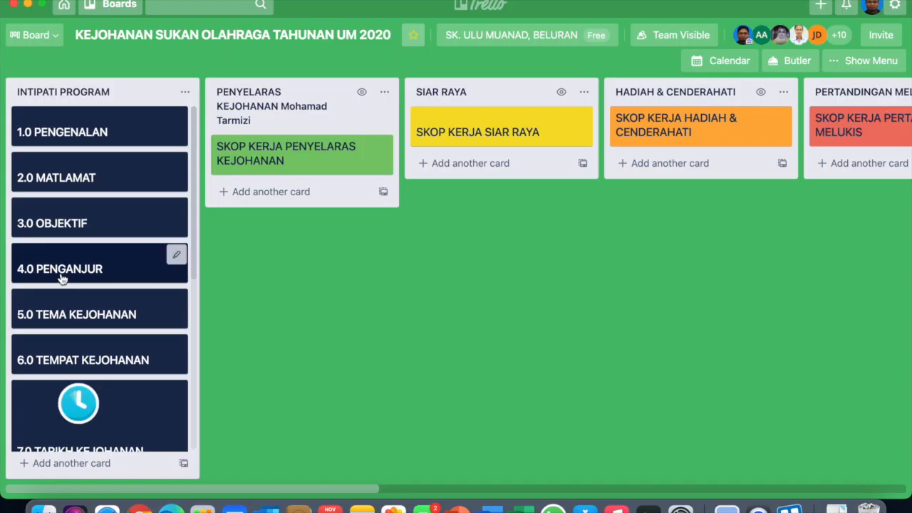
scroll(126, 328, down, 5)
scroll(127, 329, up, 5)
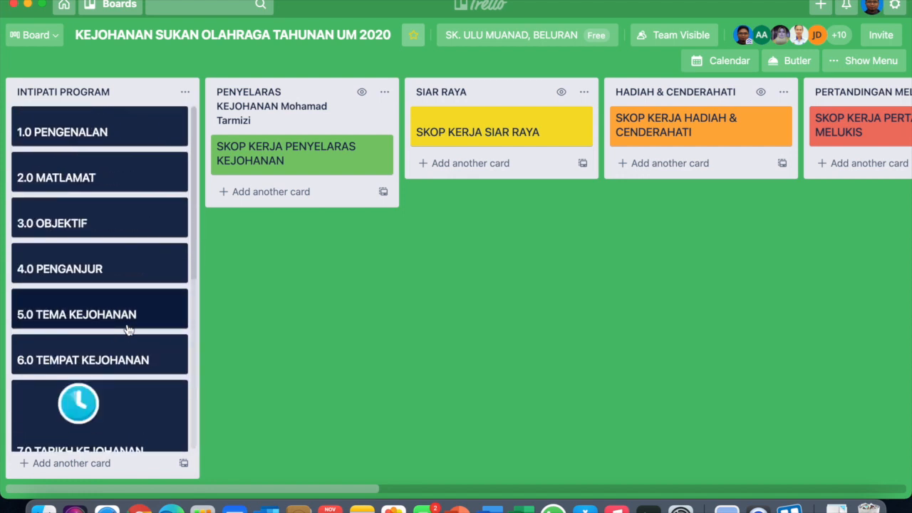
Look across the competition lists and view the SKOP KERJA PERTANDINGAN BERCERITA card's members, due date and checklist before closing it.
scroll(401, 349, right, 10)
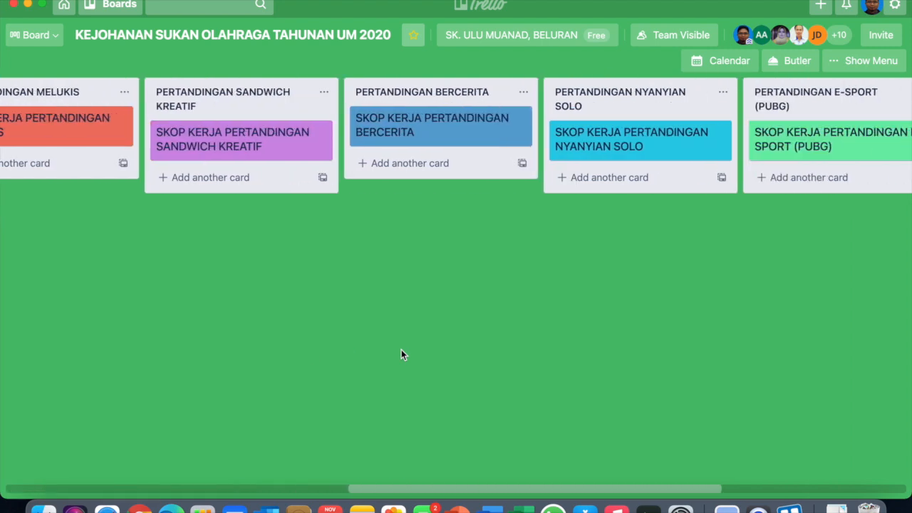
scroll(401, 355, right, 1)
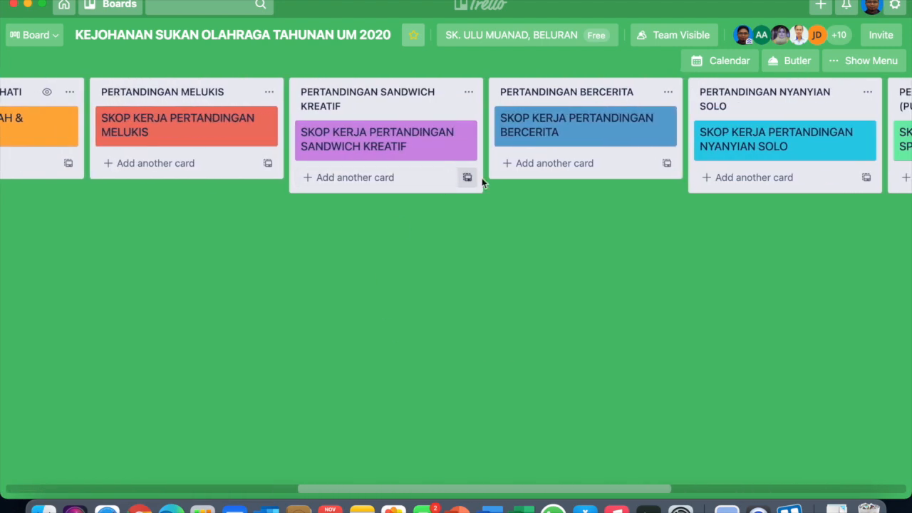
scroll(482, 177, right, 5)
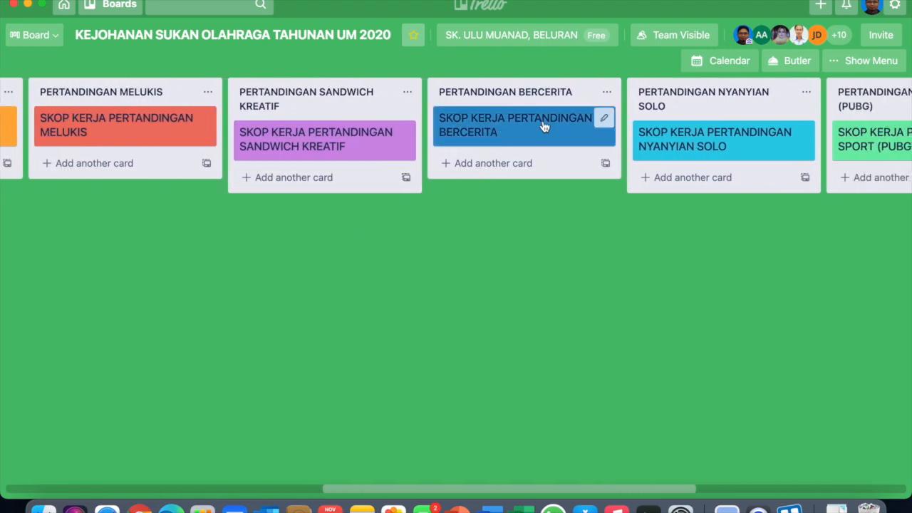
click(543, 125)
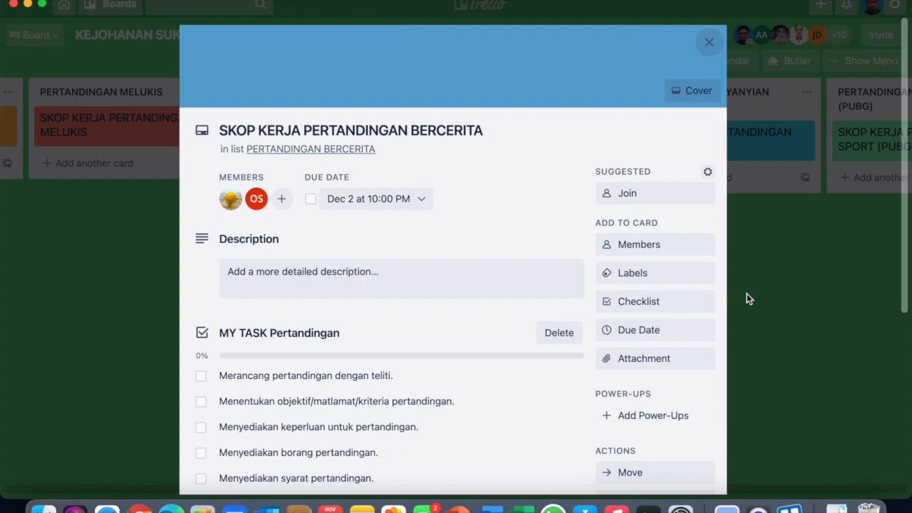
click(747, 295)
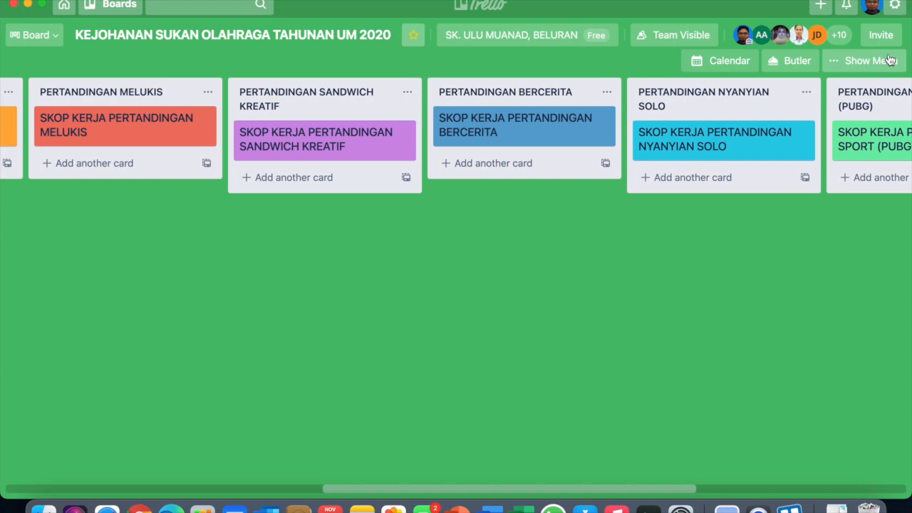
Add the red heart sticker to the SKOP KERJA PERTANDINGAN SANDWICH KREATIF card.
click(884, 61)
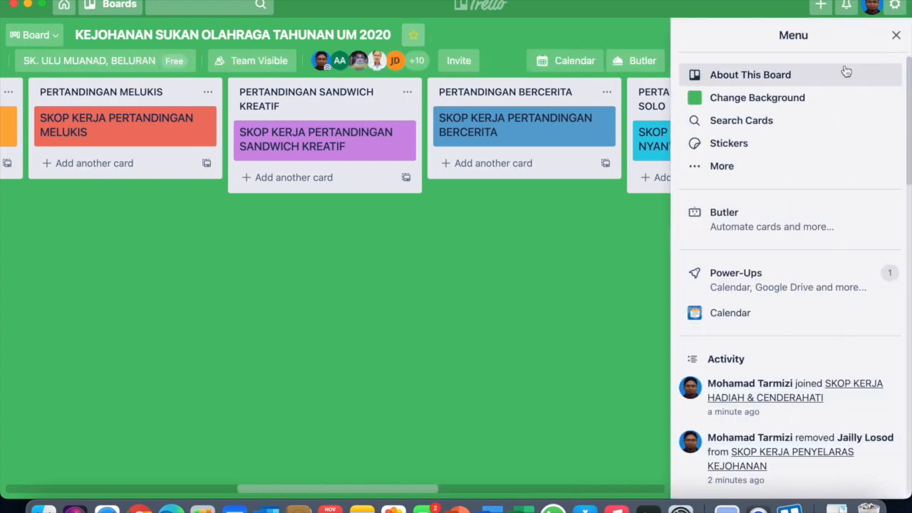
click(786, 145)
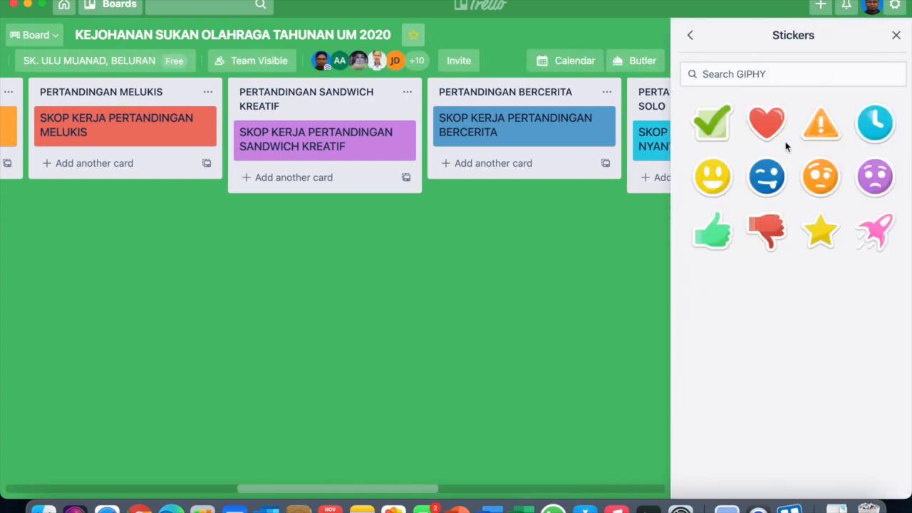
drag(766, 123, 337, 144)
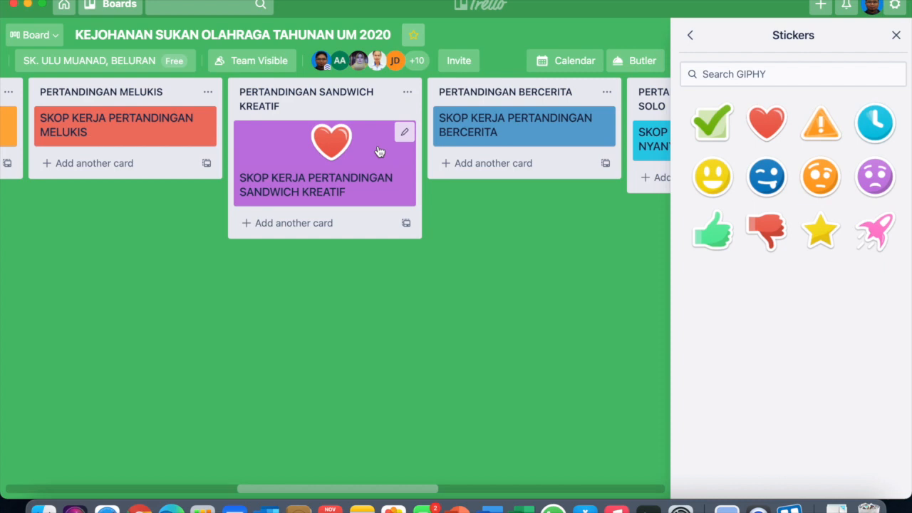
Put the red thumbs-down sticker on the SKOP KERJA PERTANDINGAN NYANYIAN SOLO card.
scroll(398, 245, right, 5)
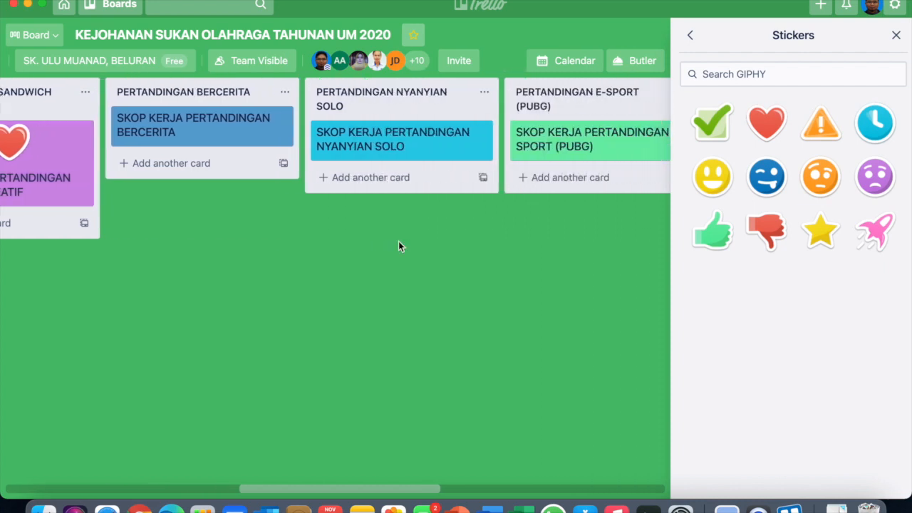
scroll(398, 246, right, 1)
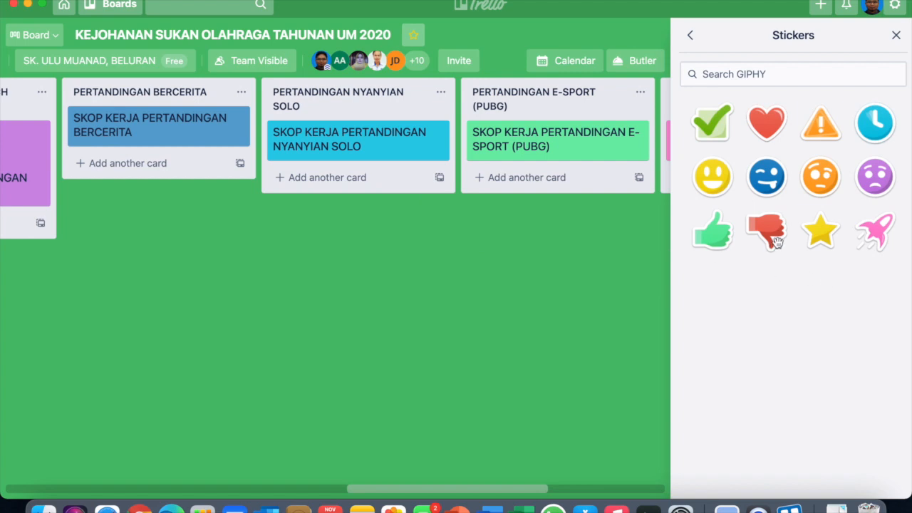
drag(777, 241, 359, 146)
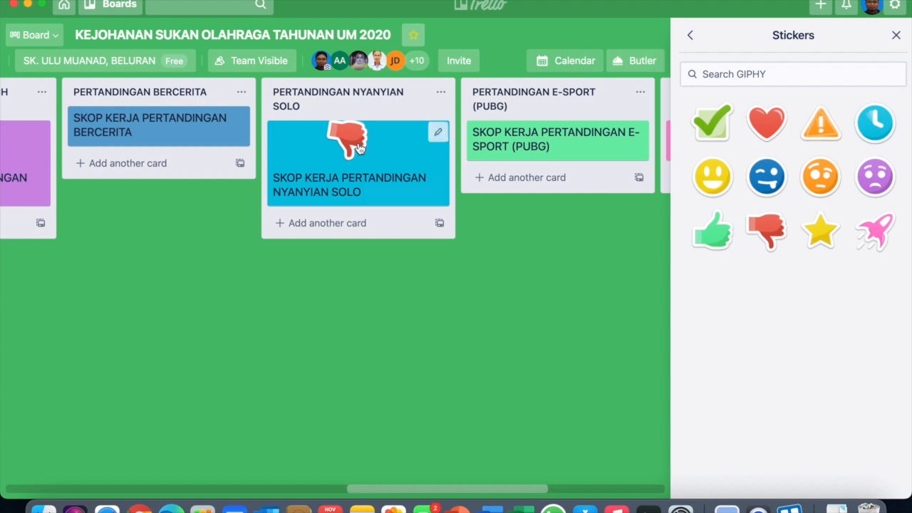
Place the pink rocket sticker on the SKOP KERJA PERTANDINGAN SENAMROBIK TERBAIK card and close the sticker collection.
scroll(344, 225, right, 5)
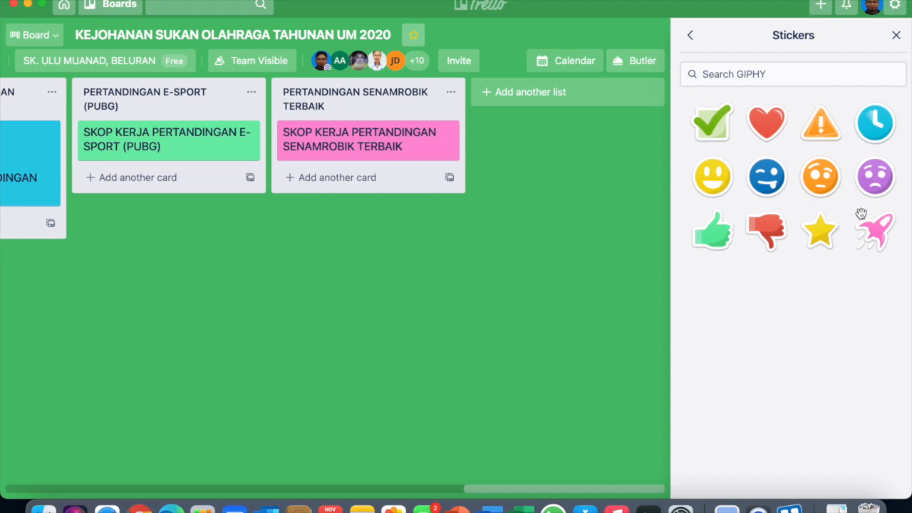
drag(873, 230, 368, 154)
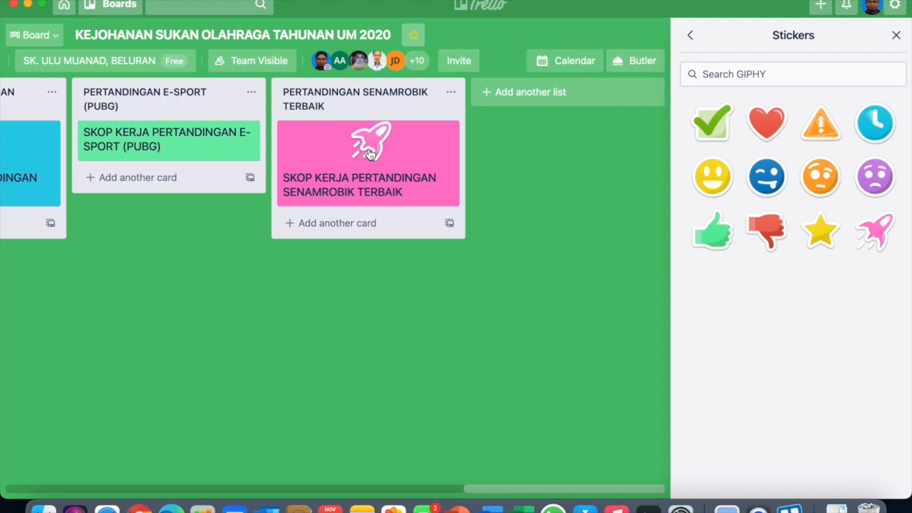
scroll(368, 153, left, 10)
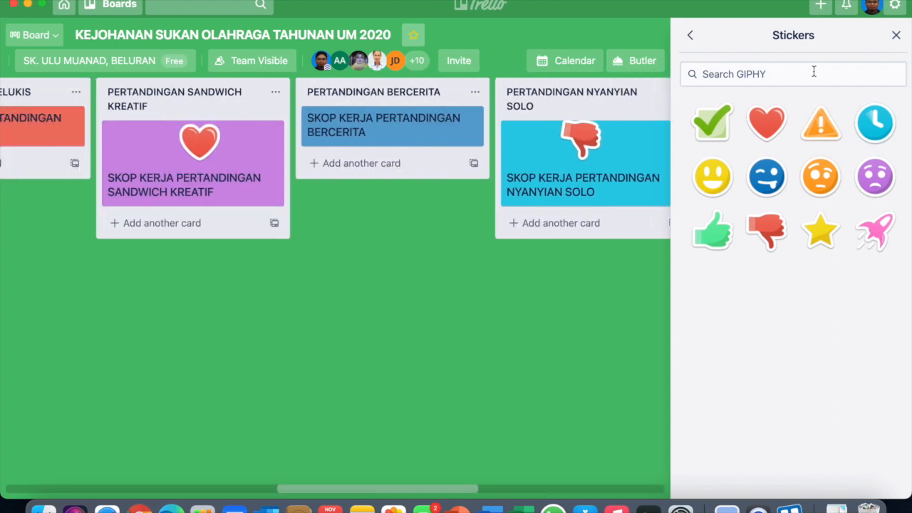
click(895, 36)
Look across the board's lists and open the SKOP KERJA HADIAH & CENDERAHATI card to examine its members, due date and checklist.
scroll(466, 262, left, 15)
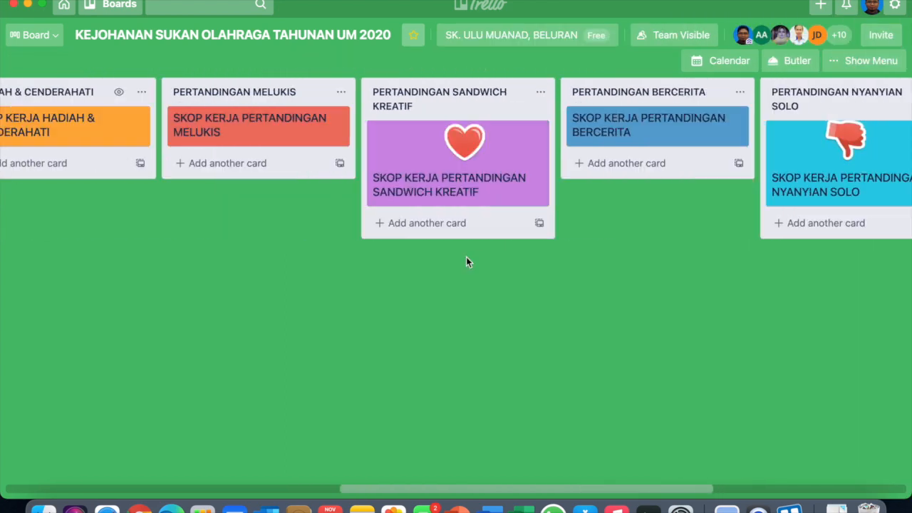
scroll(466, 262, right, 20)
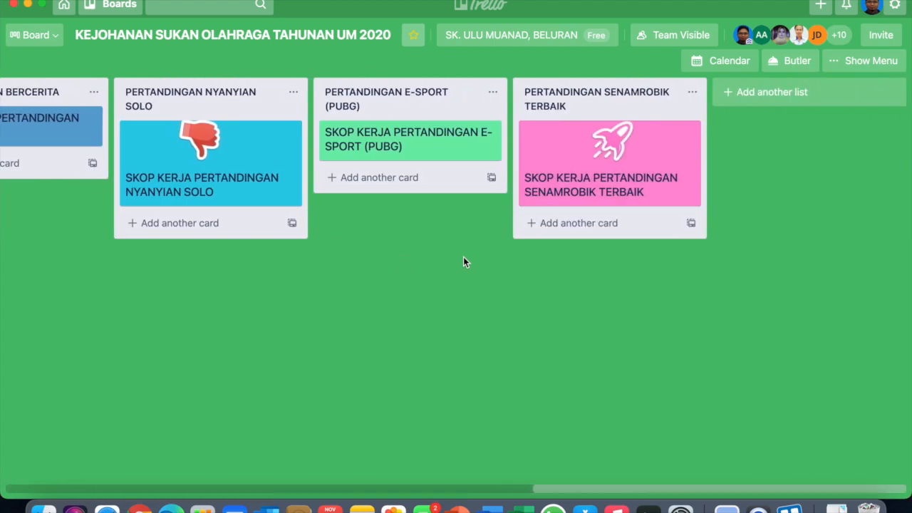
scroll(463, 262, left, 20)
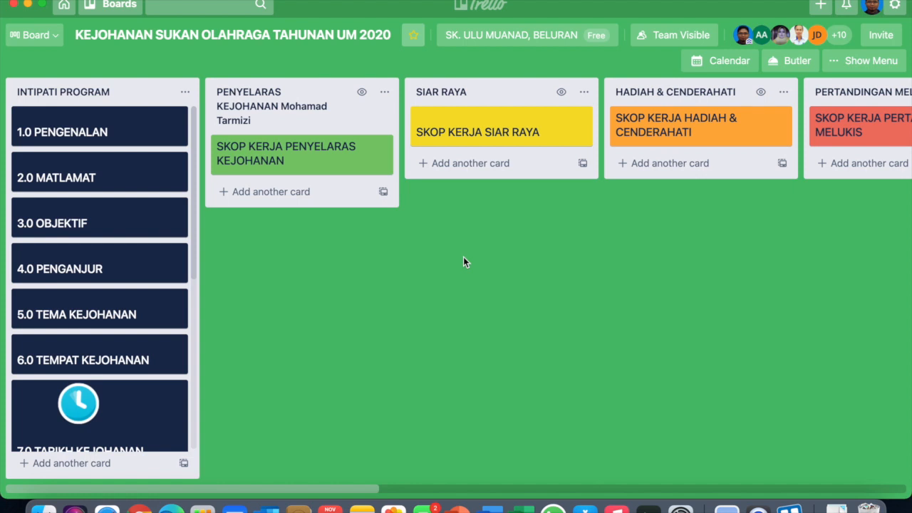
scroll(429, 255, right, 5)
click(601, 131)
scroll(474, 302, down, 5)
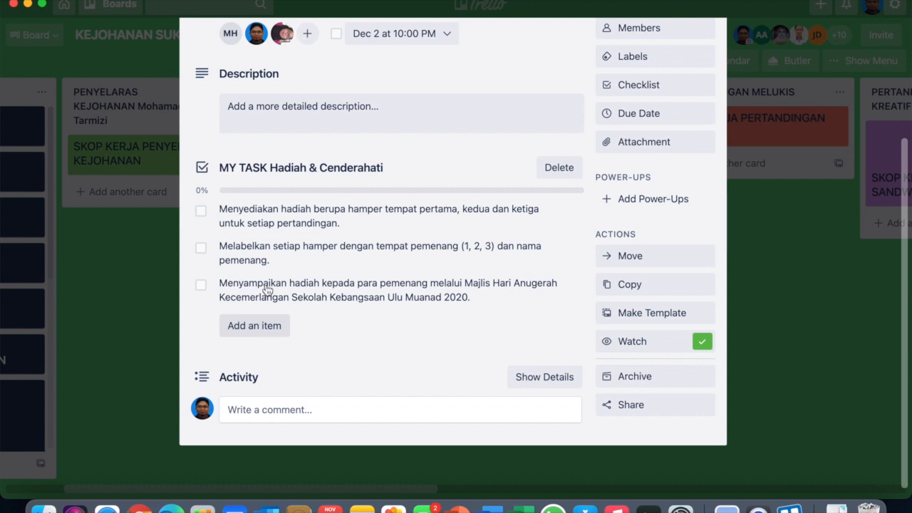
scroll(307, 153, up, 5)
scroll(307, 152, down, 5)
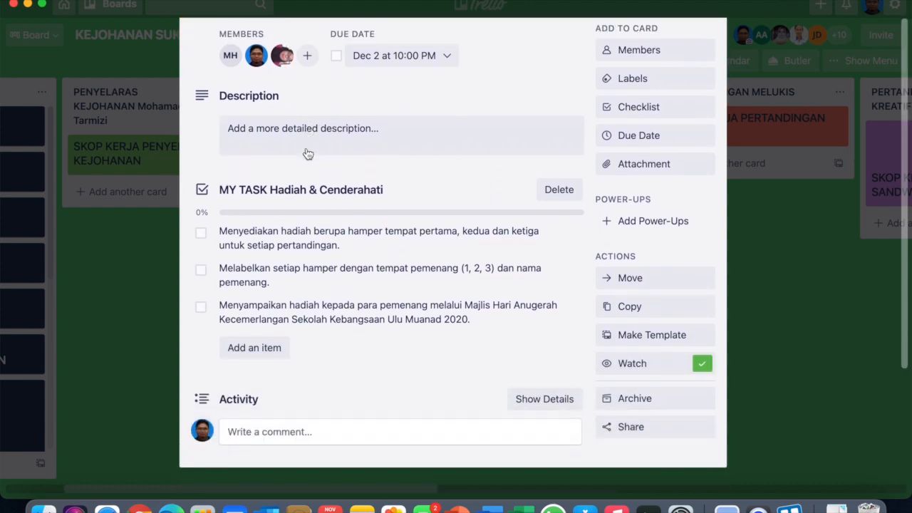
Add the item "pastikan cederahati berada dalam keadaan baik." to the MY TASK Hadiah & Cenderahati checklist and close the card.
click(270, 349)
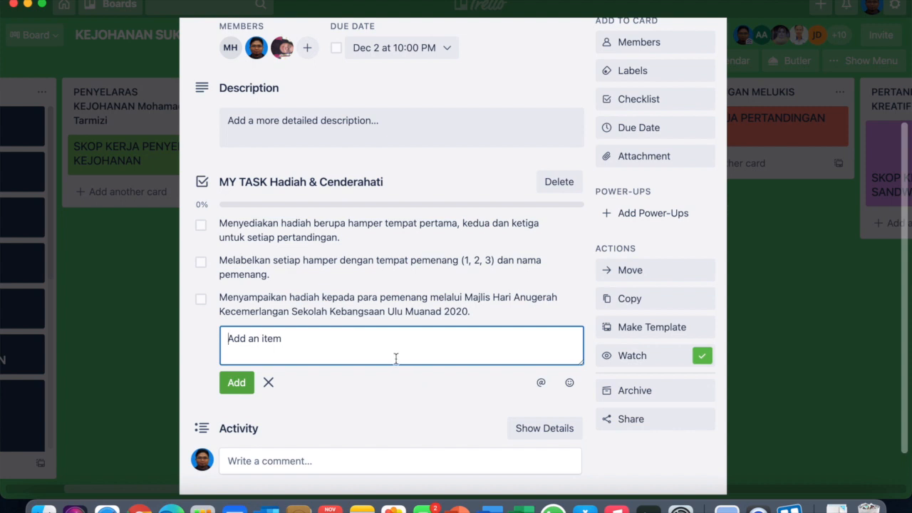
text(pastikan cederahati berada dalam keadaan baik.)
click(237, 382)
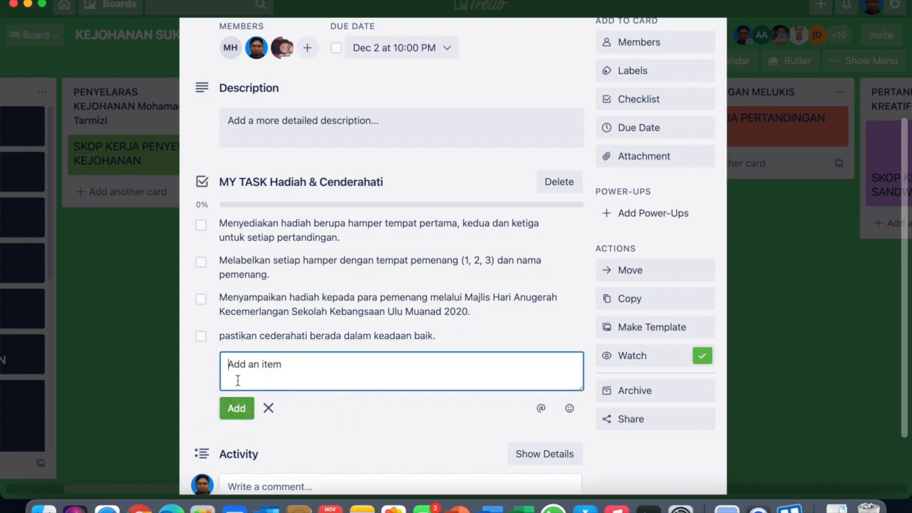
scroll(237, 380, up, 3)
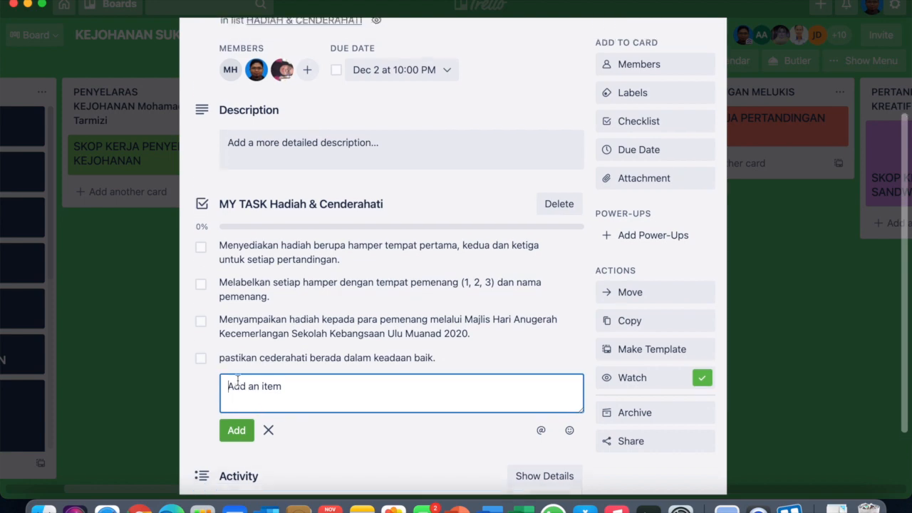
scroll(237, 380, down, 5)
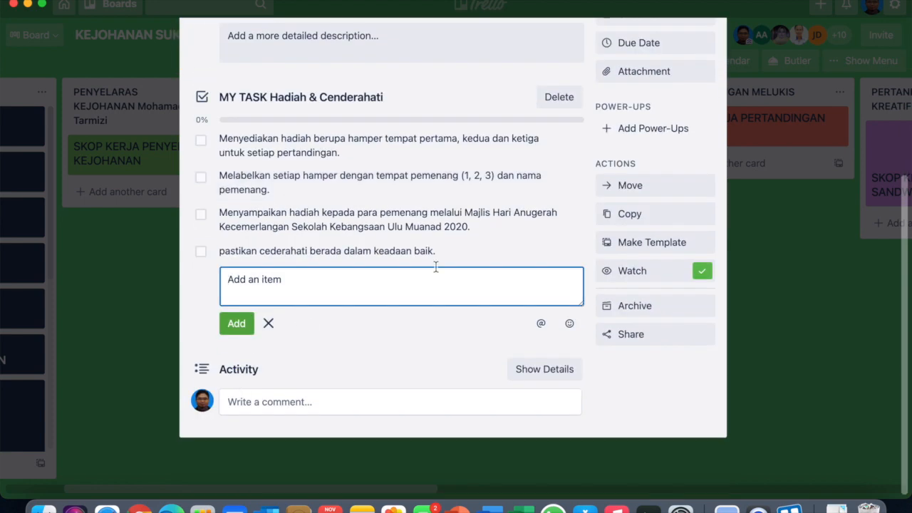
click(767, 299)
scroll(767, 299, up, 3)
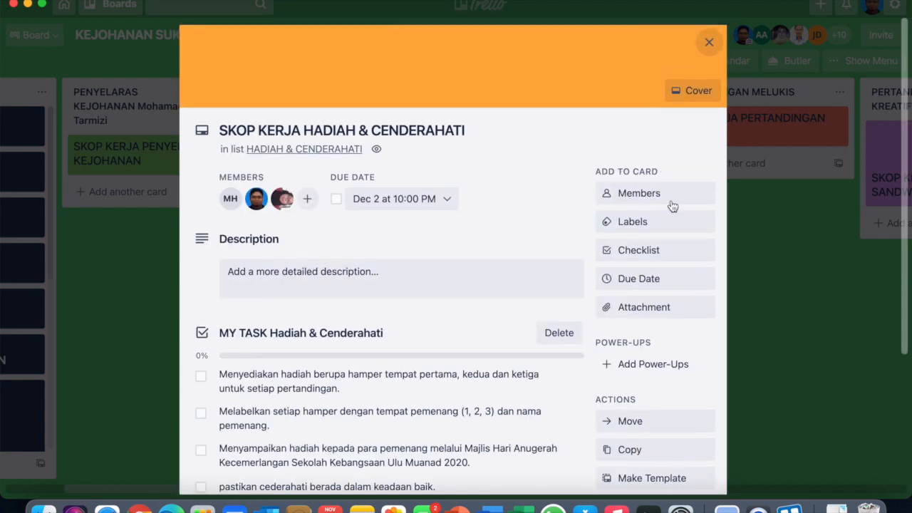
click(709, 44)
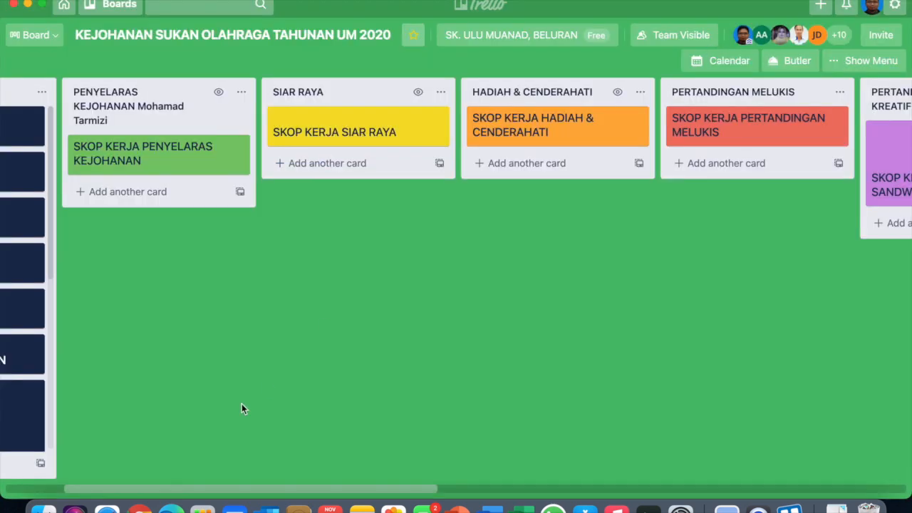
scroll(241, 403, left, 3)
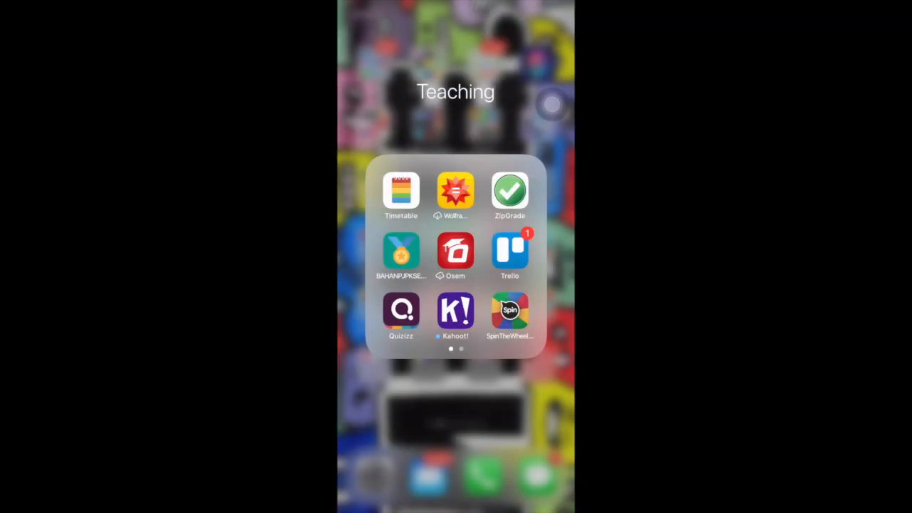
Switch to the Trello app on the phone and open the starred KEJOHANAN SUKAN OLAHRAGA board.
click(509, 251)
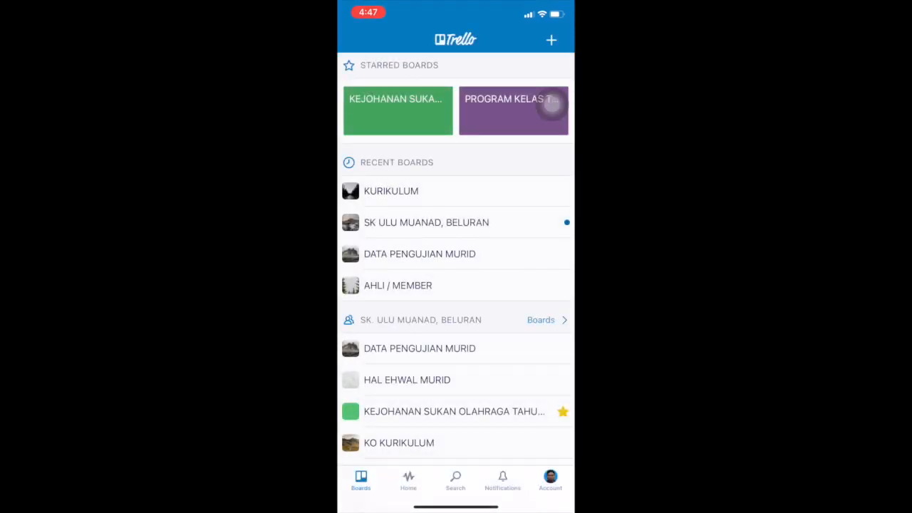
scroll(552, 105, down, 3)
scroll(552, 105, up, 4)
click(398, 135)
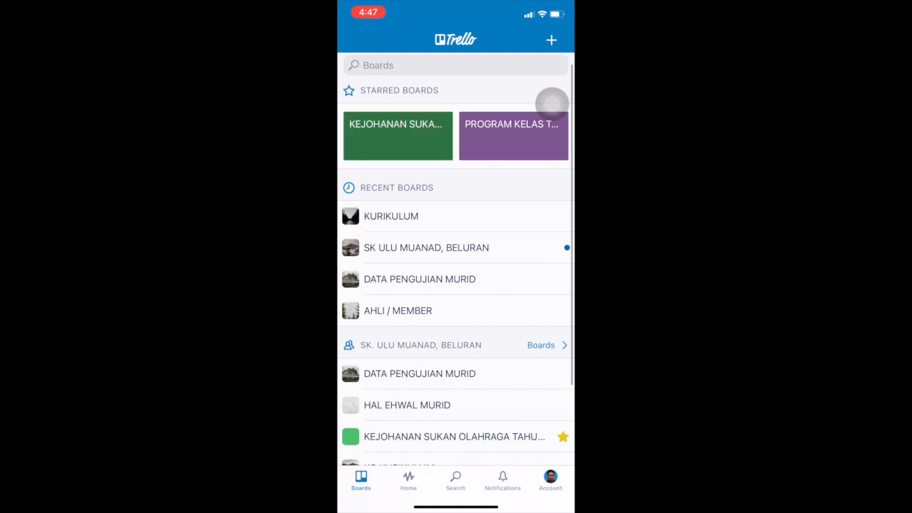
Look through all the lists of the sports board on the phone and return to the INTIPATI PROGRAM list.
scroll(455, 264, right, 3)
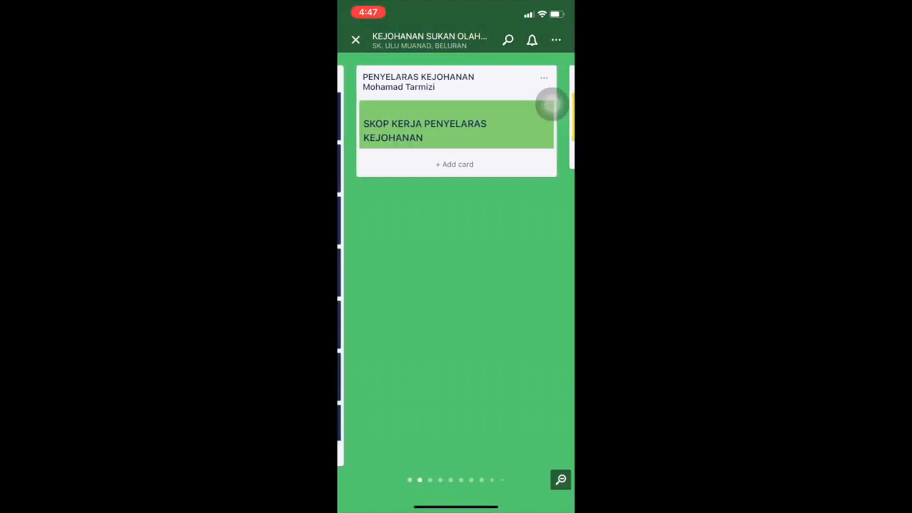
scroll(456, 264, right, 3)
scroll(552, 105, right, 3)
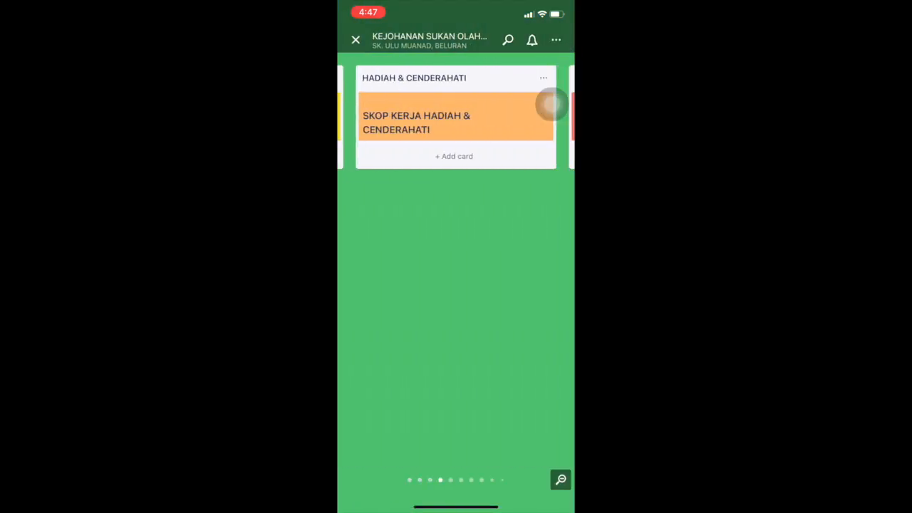
scroll(552, 104, right, 3)
scroll(552, 104, right, 3)
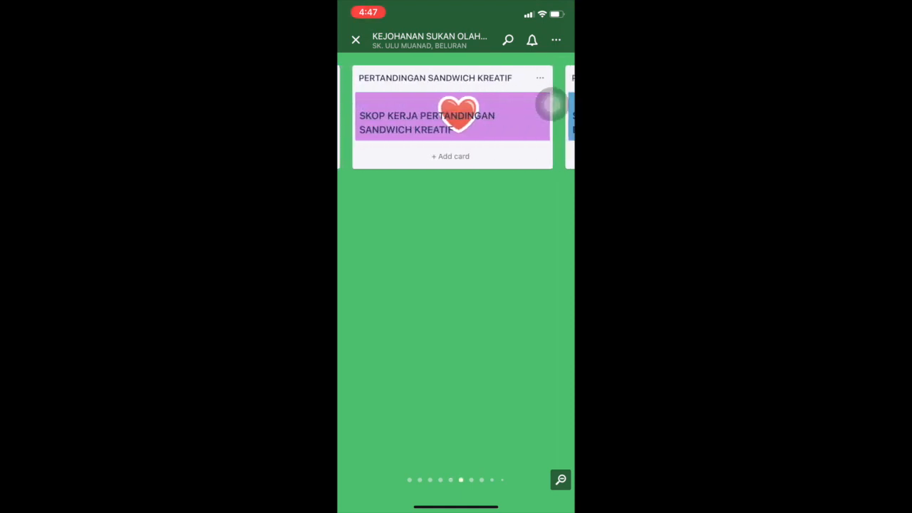
scroll(552, 105, right, 3)
scroll(552, 105, right, 3)
scroll(552, 105, right, 3)
scroll(552, 105, right, 3)
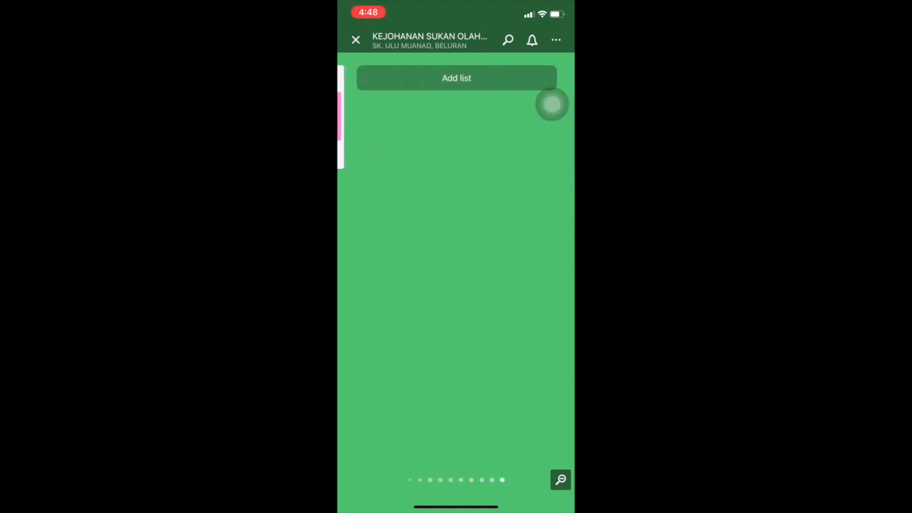
scroll(552, 105, left, 9)
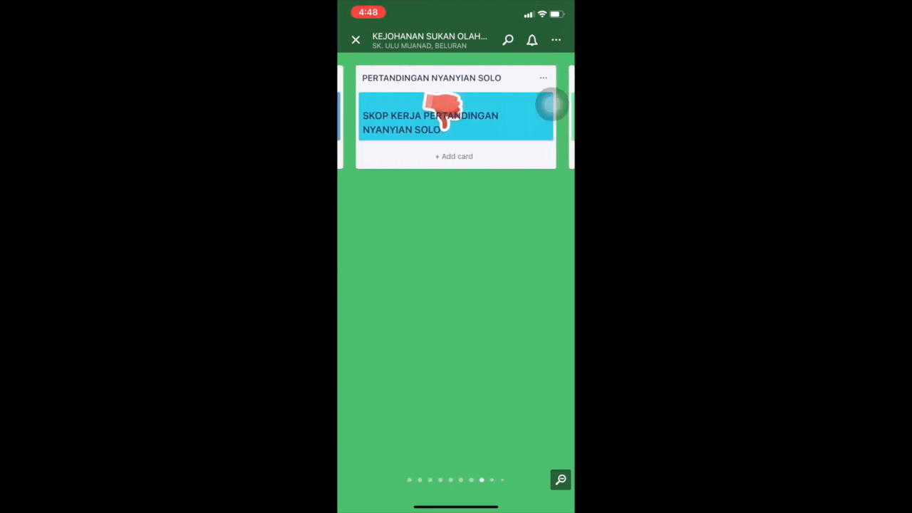
scroll(552, 104, left, 3)
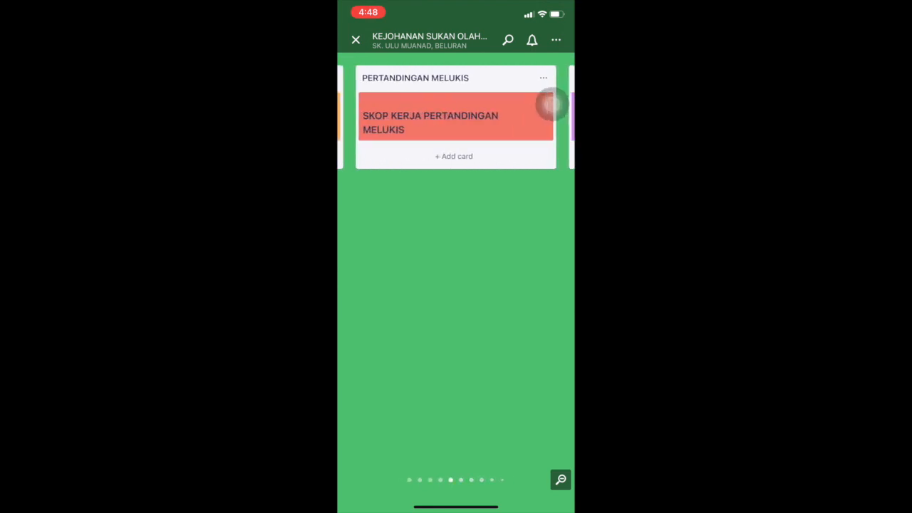
scroll(552, 104, left, 3)
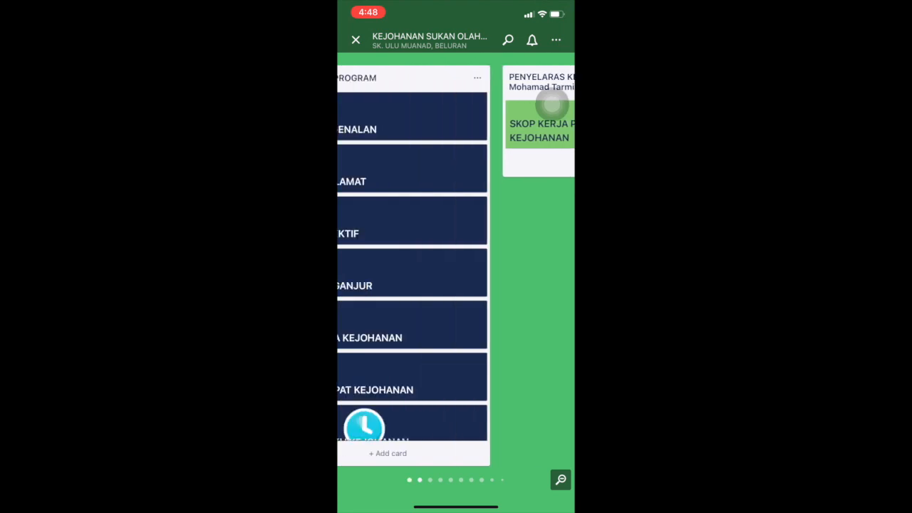
View the full description of the 2.0 MATLAMAT card and close it.
click(456, 169)
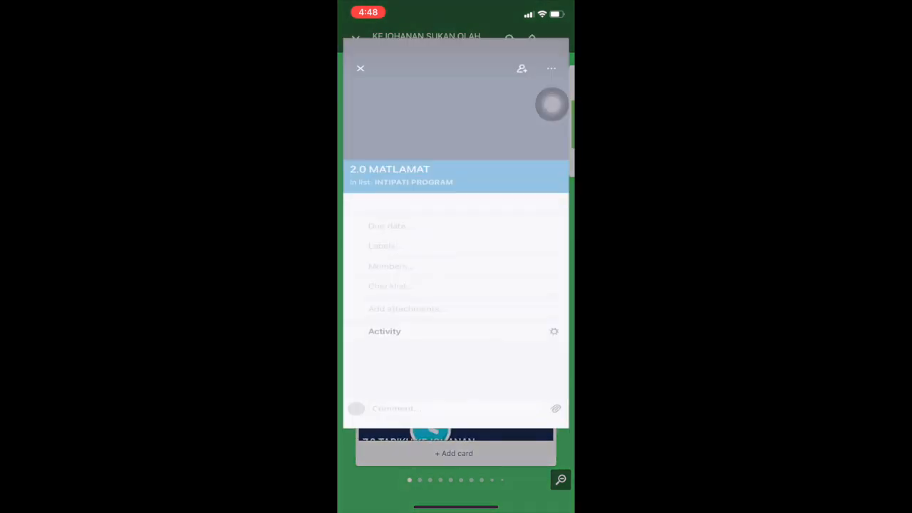
click(456, 342)
scroll(456, 300, down, 3)
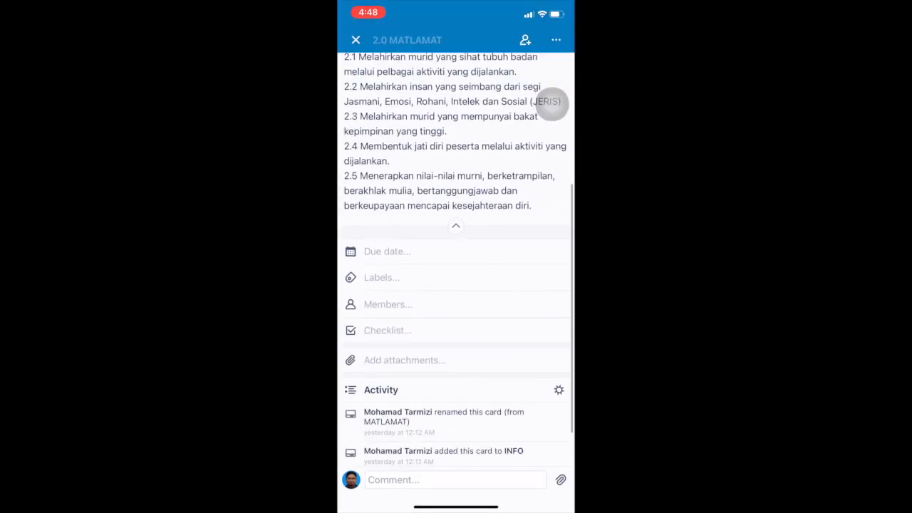
scroll(456, 300, up, 2)
click(355, 40)
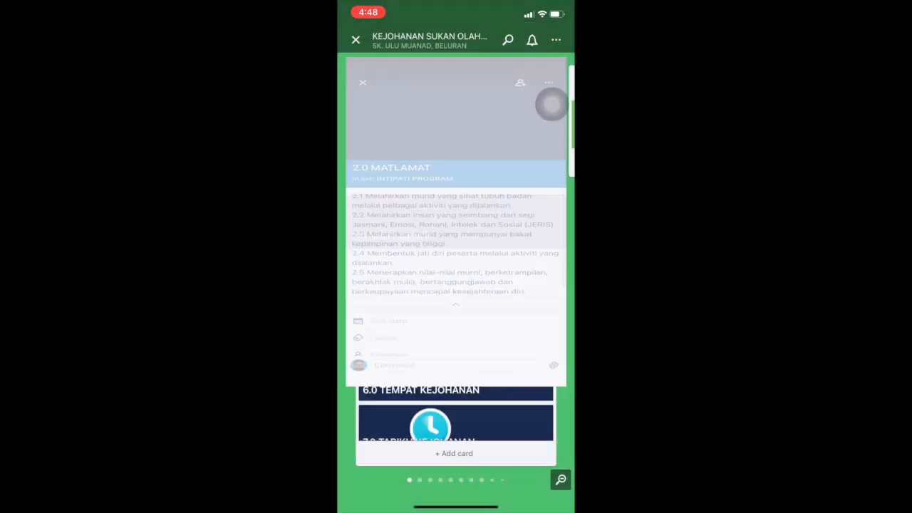
Review the SKOP KERJA PENYELARAS KEJOHANAN card's attachment, checklist and activity, and close the card.
scroll(455, 285, right, 3)
click(456, 130)
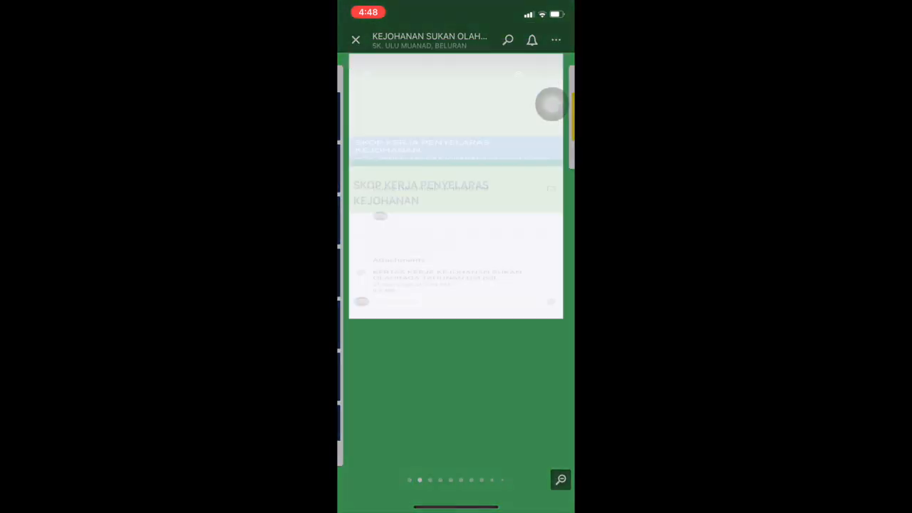
scroll(456, 321, down, 1)
scroll(552, 105, down, 5)
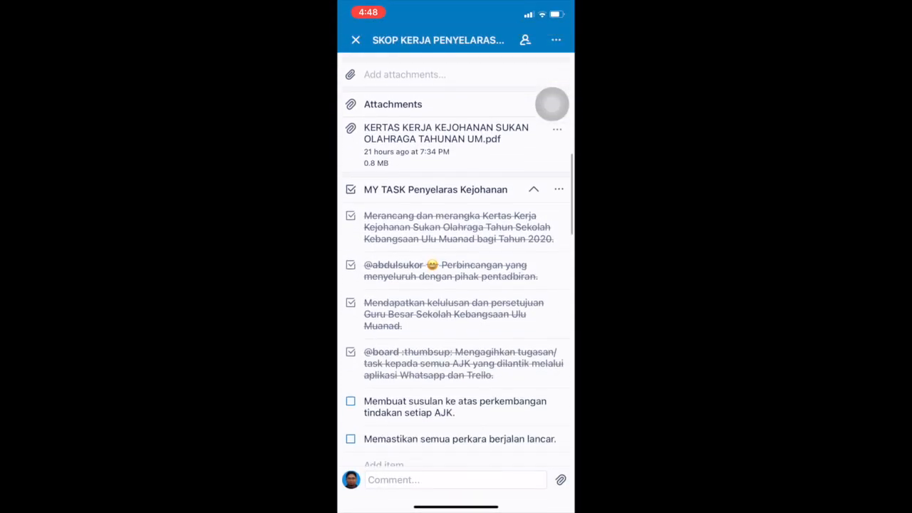
scroll(551, 105, up, 3)
scroll(552, 105, down, 4)
scroll(456, 285, down, 3)
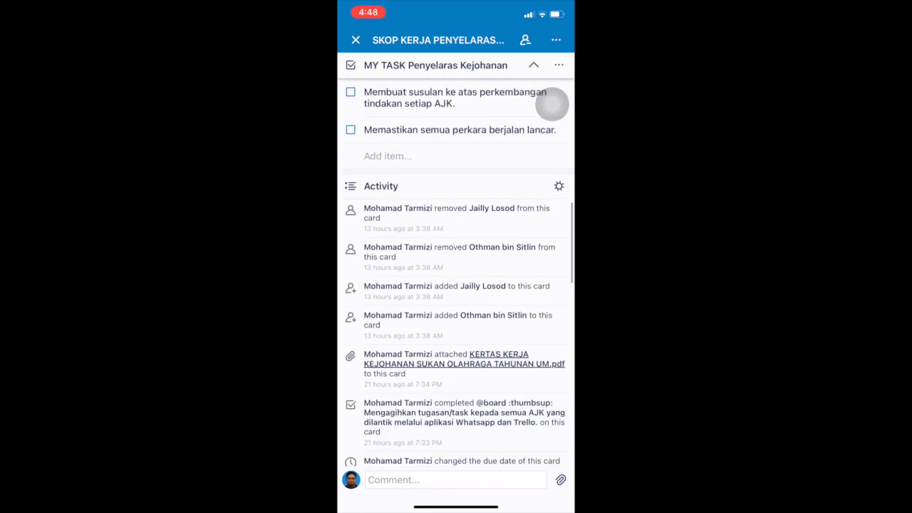
click(355, 39)
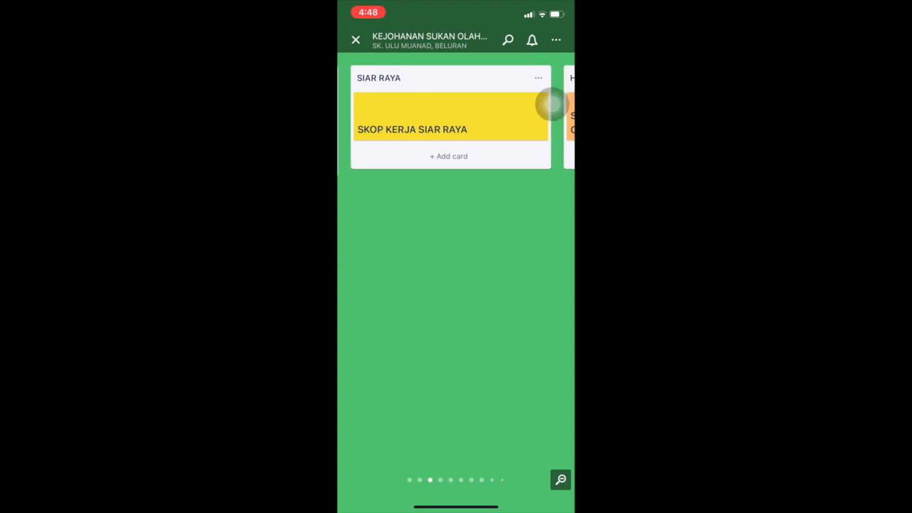
Review the SKOP KERJA SIAR RAYA card's checklist and comment activity, and close the card.
click(552, 105)
scroll(552, 105, down, 5)
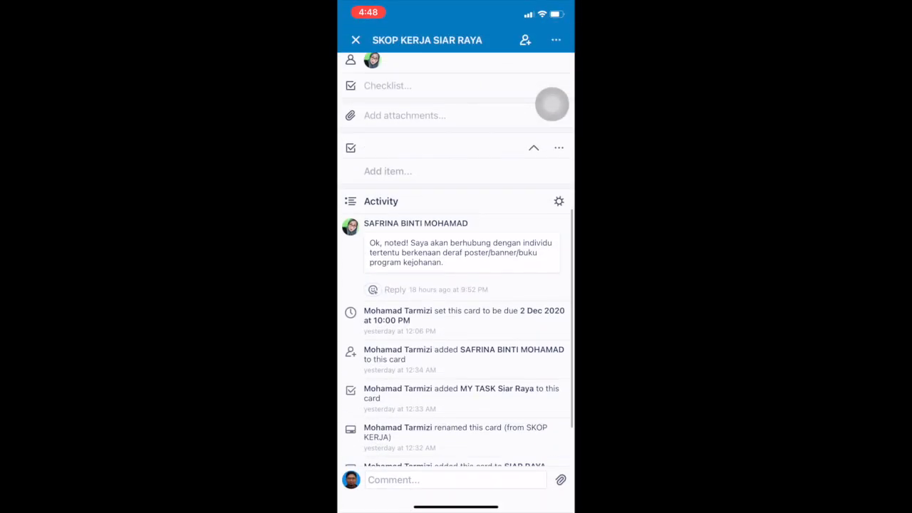
scroll(552, 105, up, 3)
scroll(552, 105, down, 4)
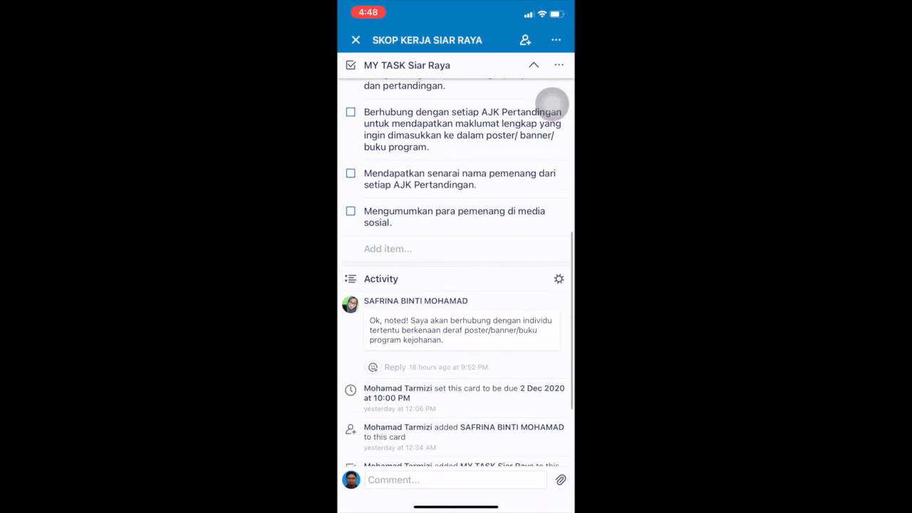
click(355, 40)
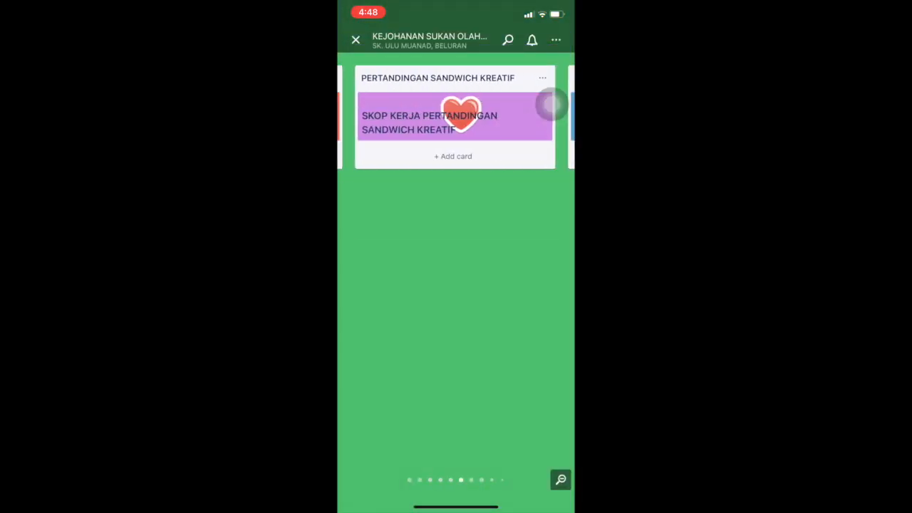
View the SKOP KERJA PERTANDINGAN BERCERITA card's due date, members and checklist on the phone, and close it.
scroll(455, 118, right, 3)
click(552, 104)
scroll(552, 104, down, 5)
scroll(552, 105, up, 10)
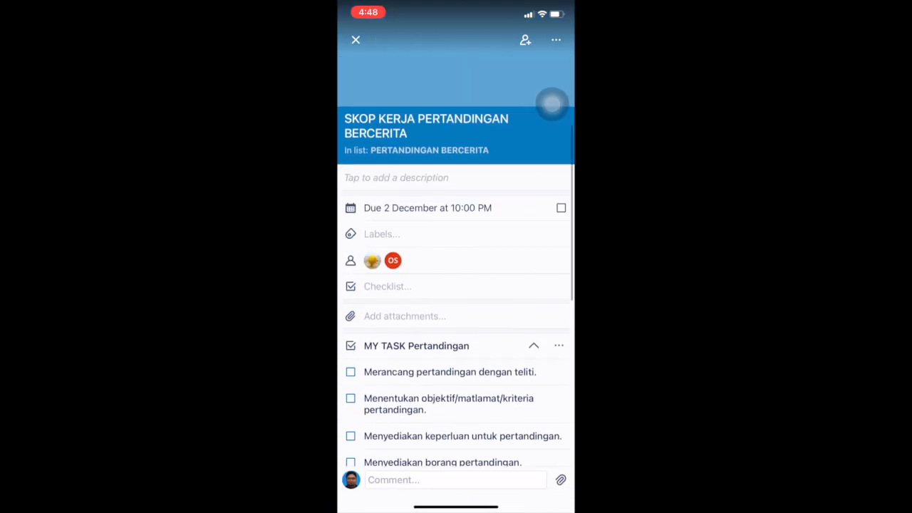
click(356, 40)
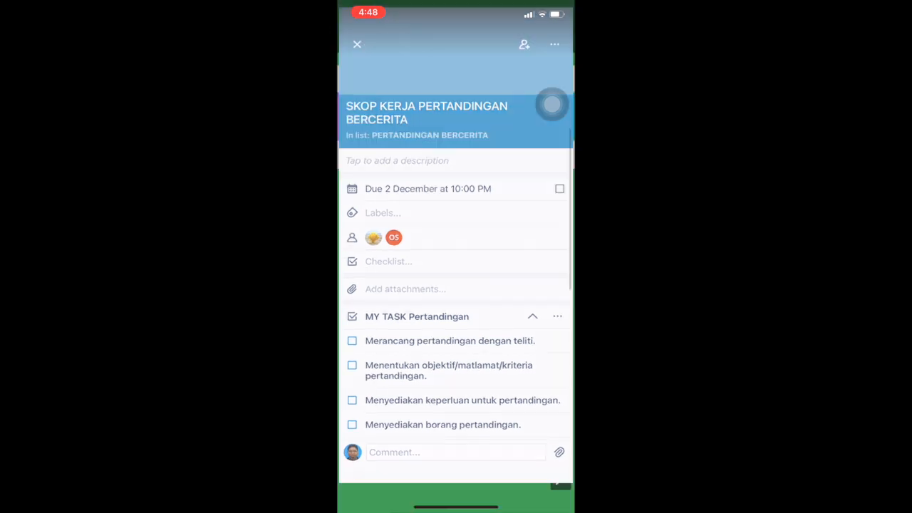
Look at the remaining competition lists up to PERTANDINGAN E-SPORT (PUBG) and beyond, and close the board.
scroll(456, 117, right, 3)
scroll(552, 105, right, 3)
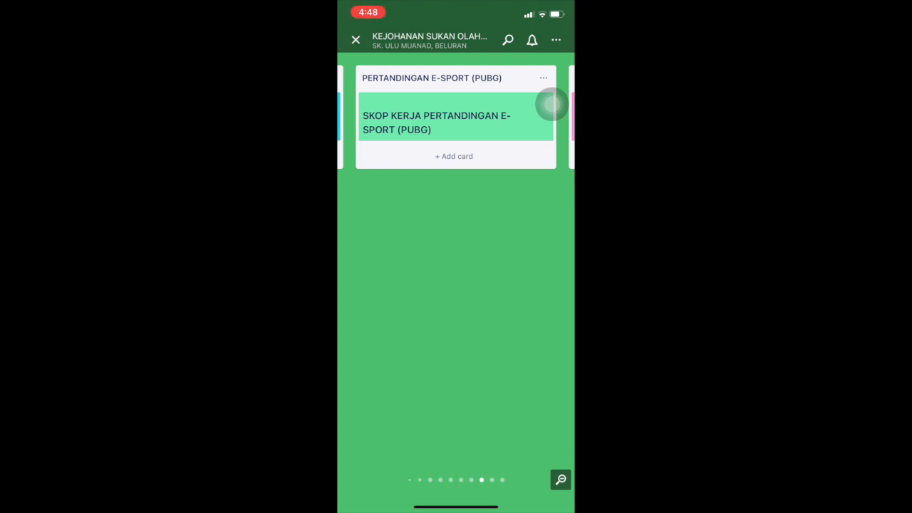
click(356, 40)
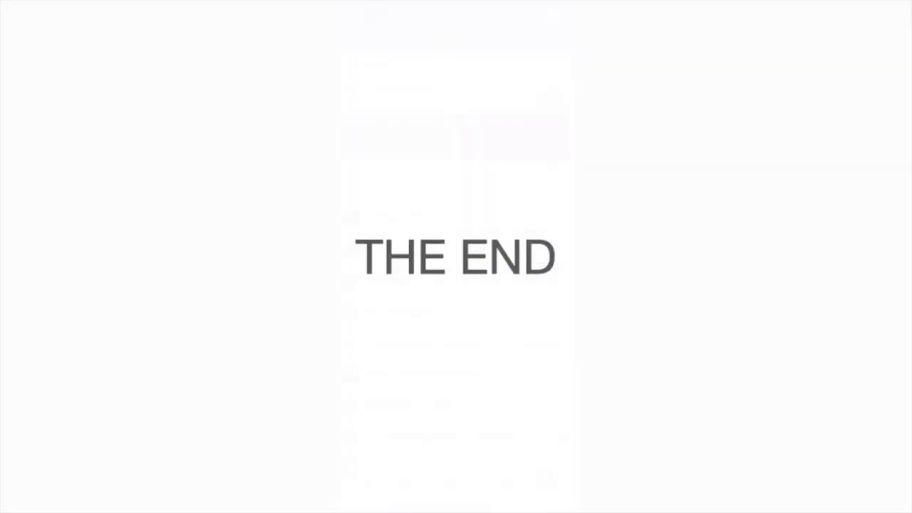